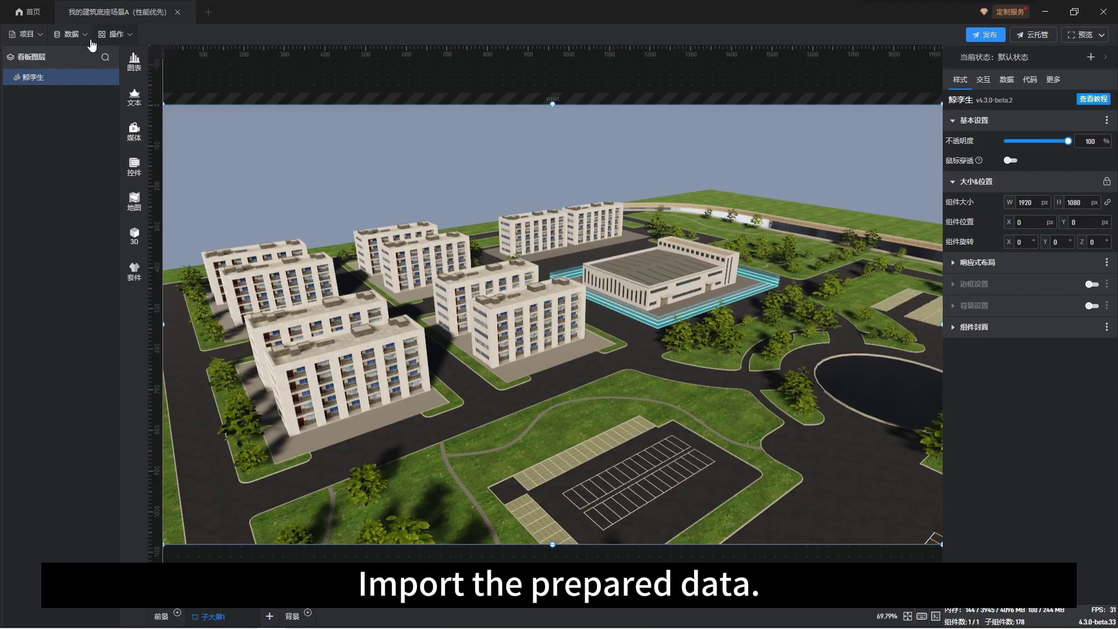
# - Add the Excel file 示例数据.xlsx to the project as a new data source
pyautogui.click(87, 40)
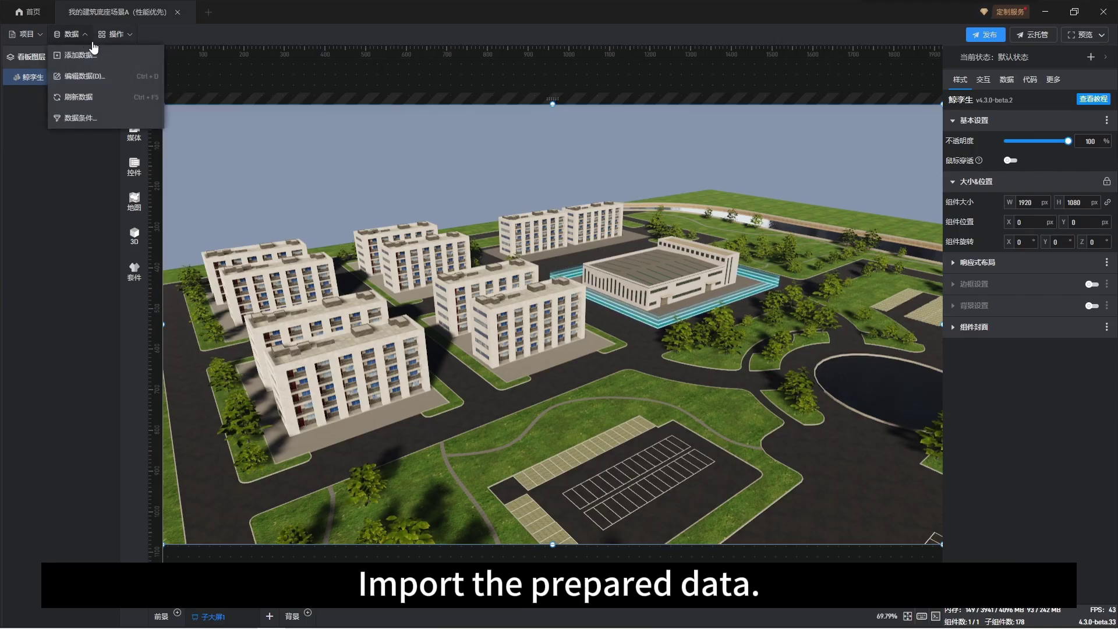
pyautogui.click(102, 51)
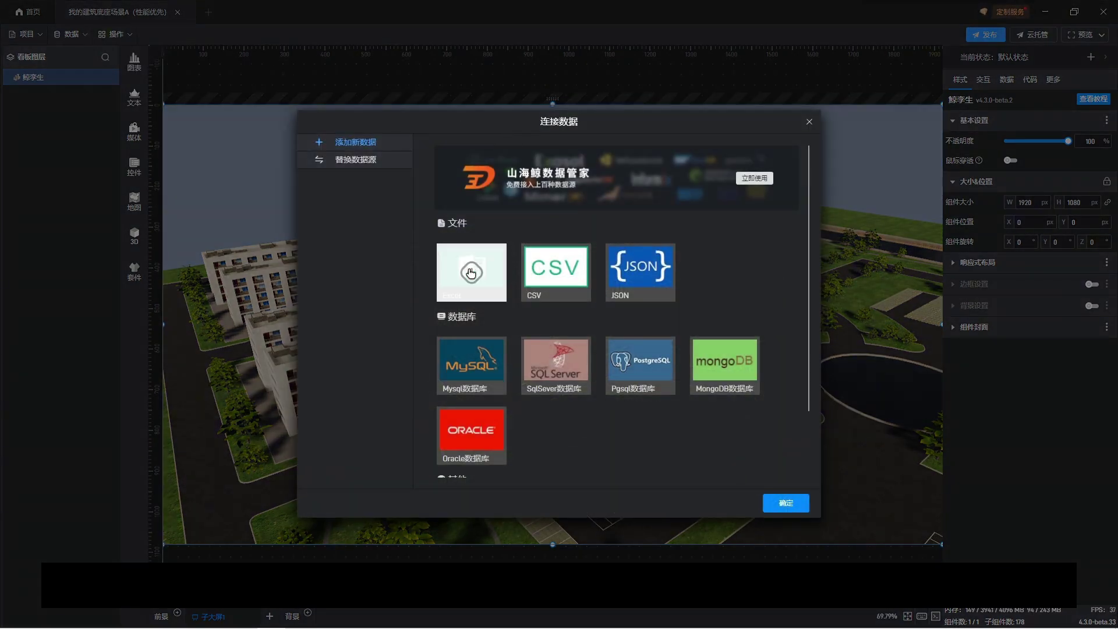
pyautogui.click(466, 272)
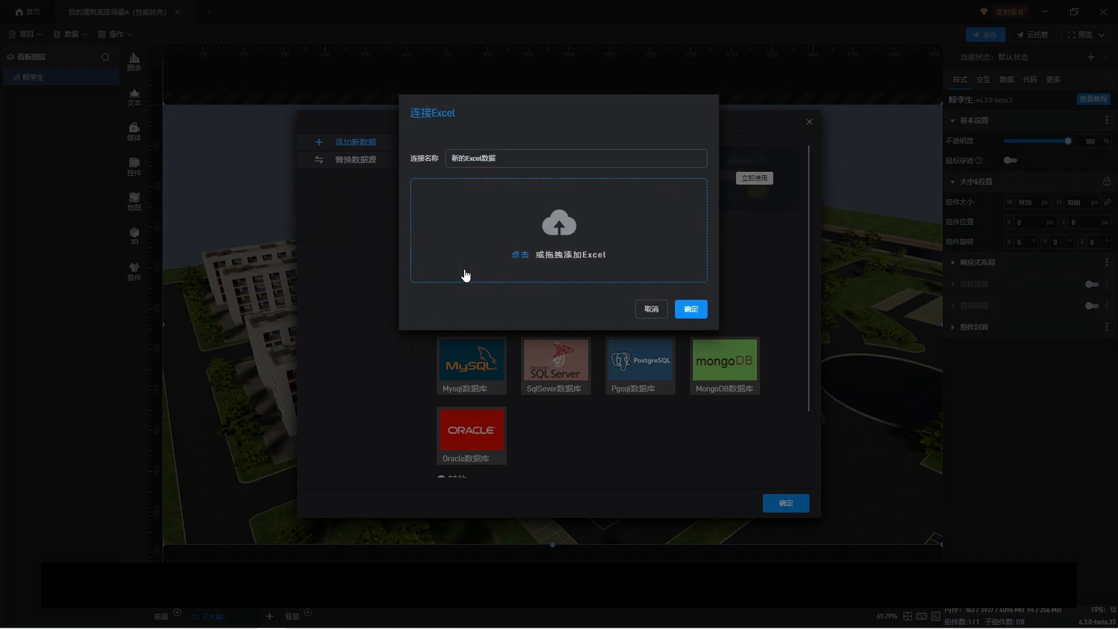
pyautogui.click(466, 271)
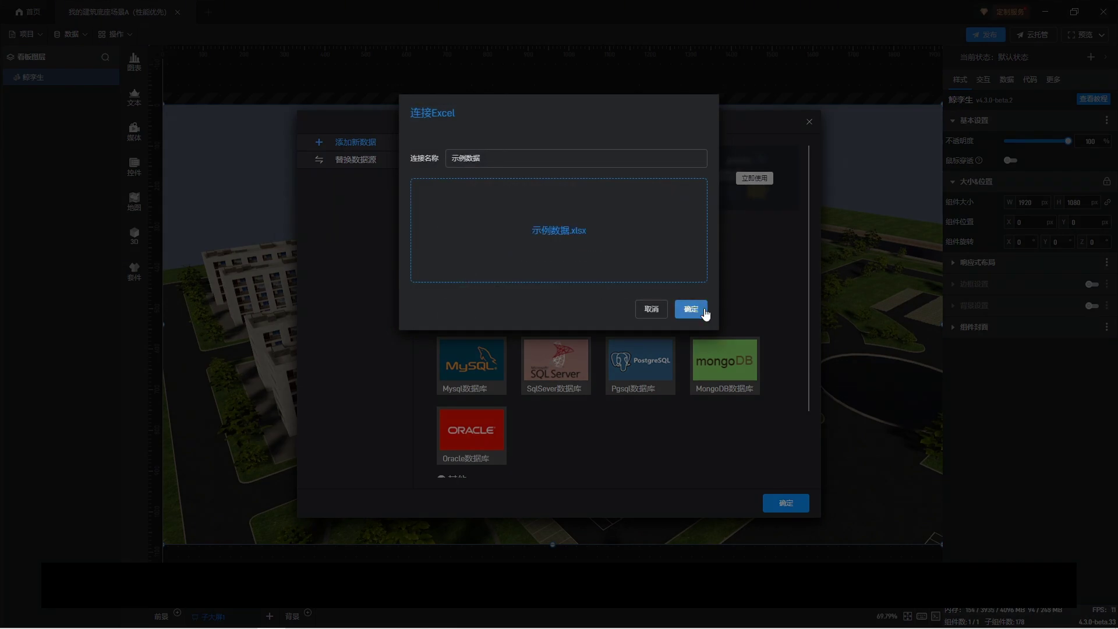
pyautogui.click(704, 310)
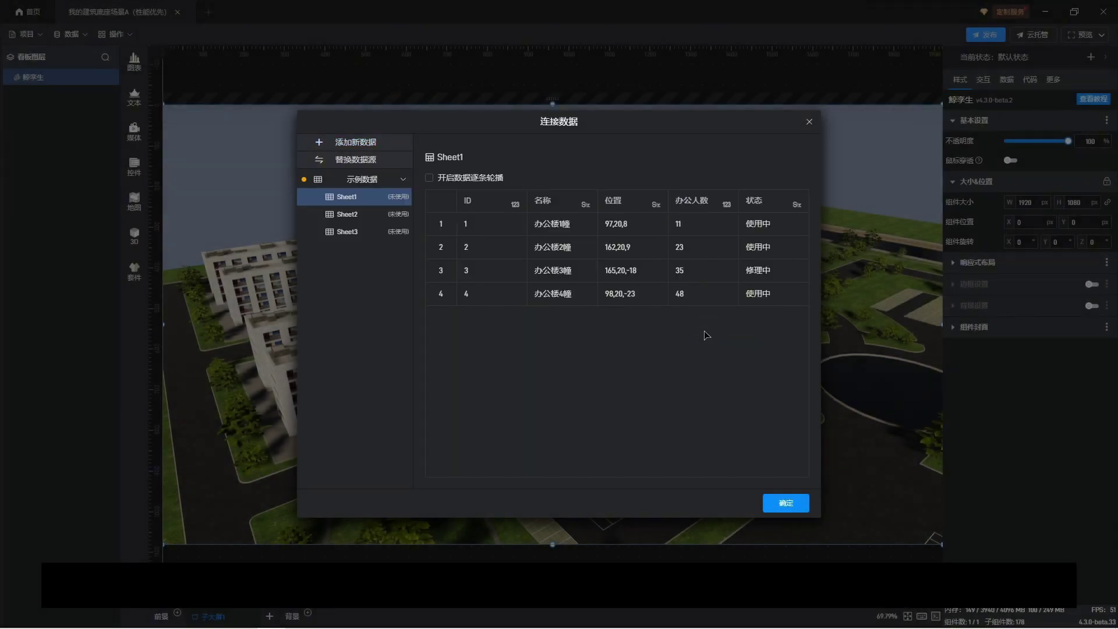
pyautogui.click(783, 503)
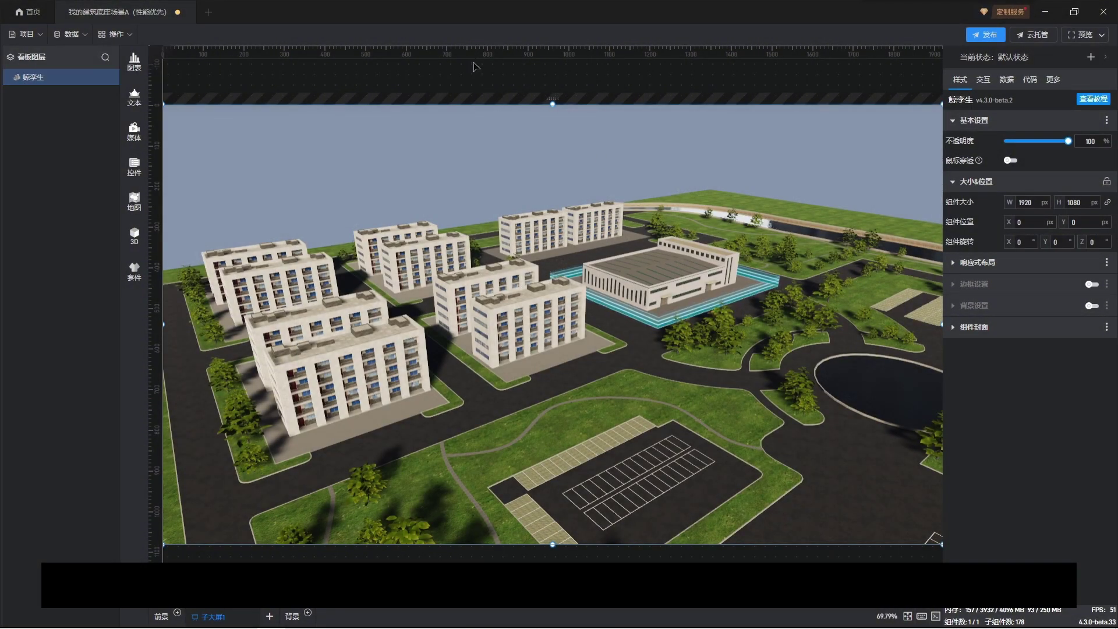
# - Enter the scene's edit mode and place one 标记1 marker on the road in front of the office buildings
pyautogui.doubleClick(458, 293)
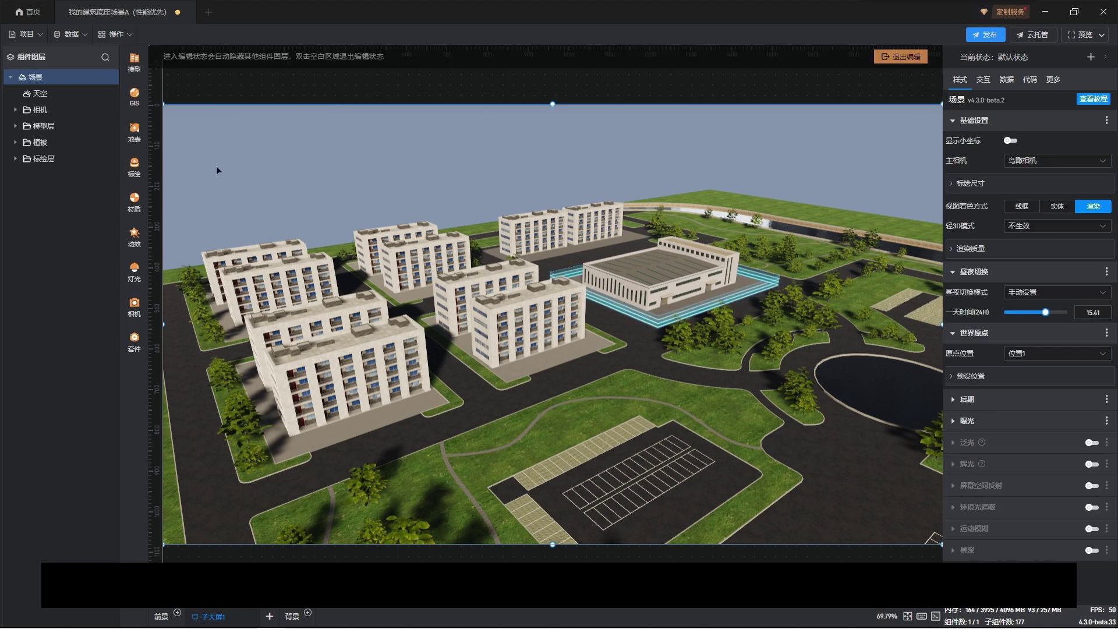
pyautogui.click(139, 165)
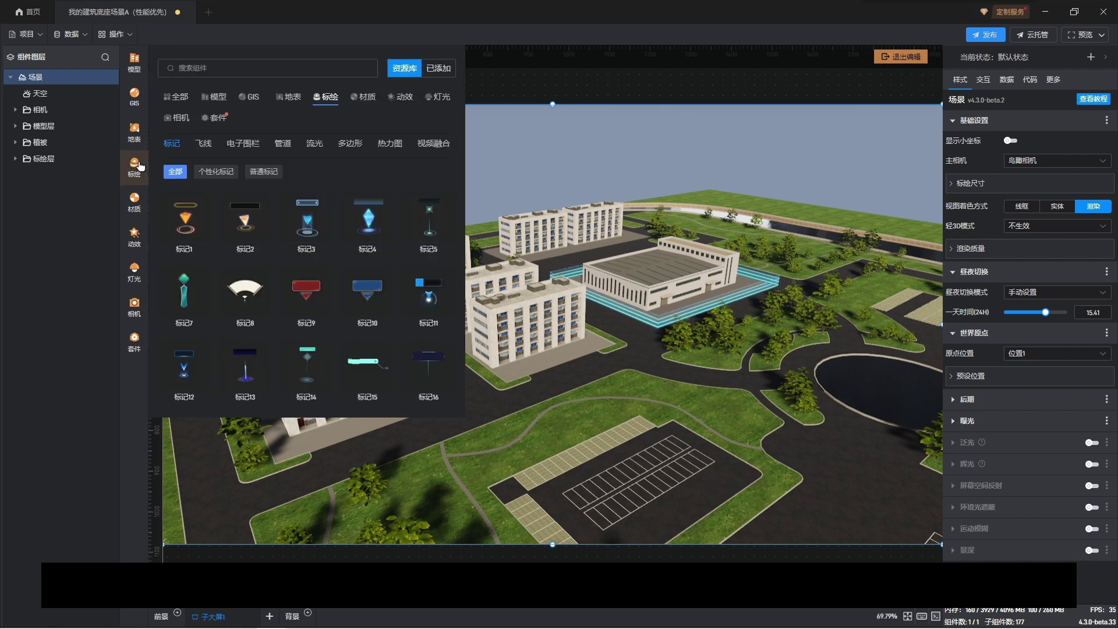
pyautogui.click(195, 216)
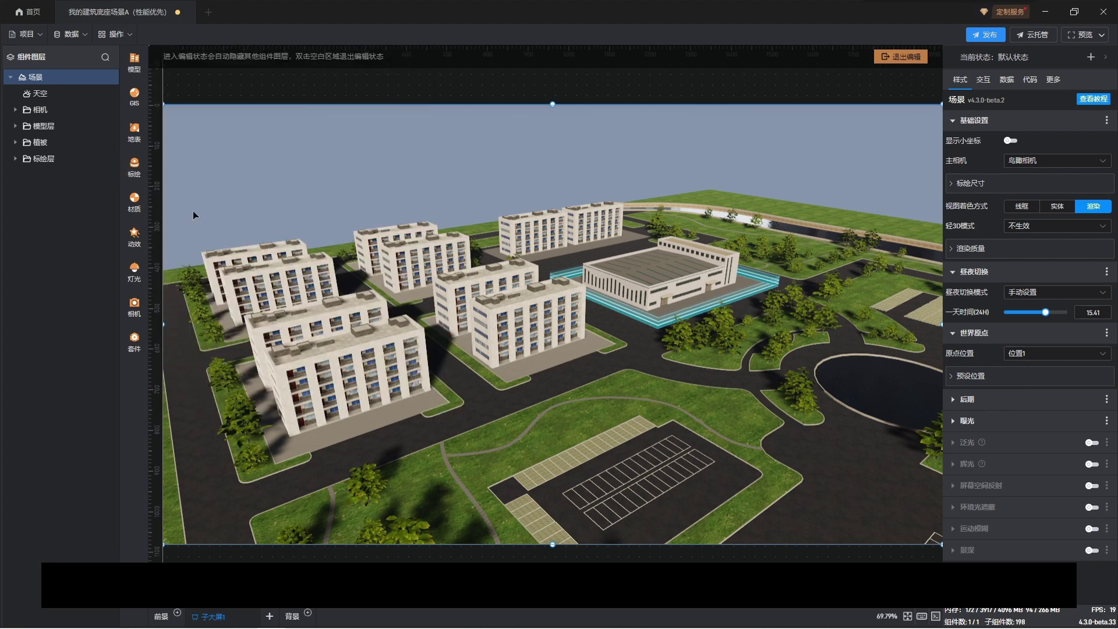
pyautogui.click(458, 389)
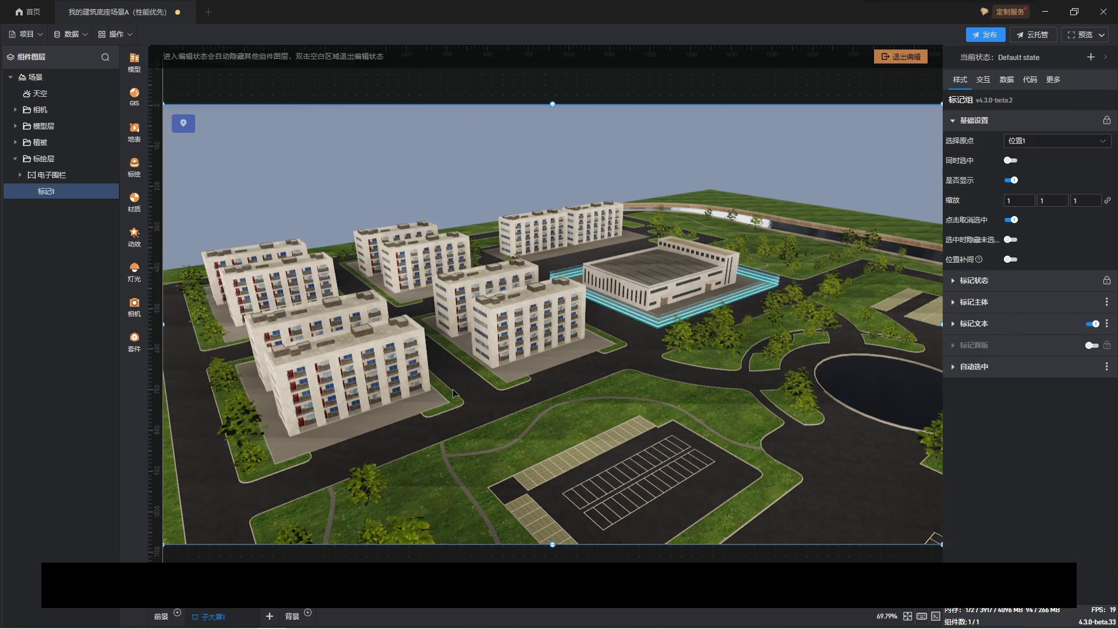
pyautogui.click(492, 427)
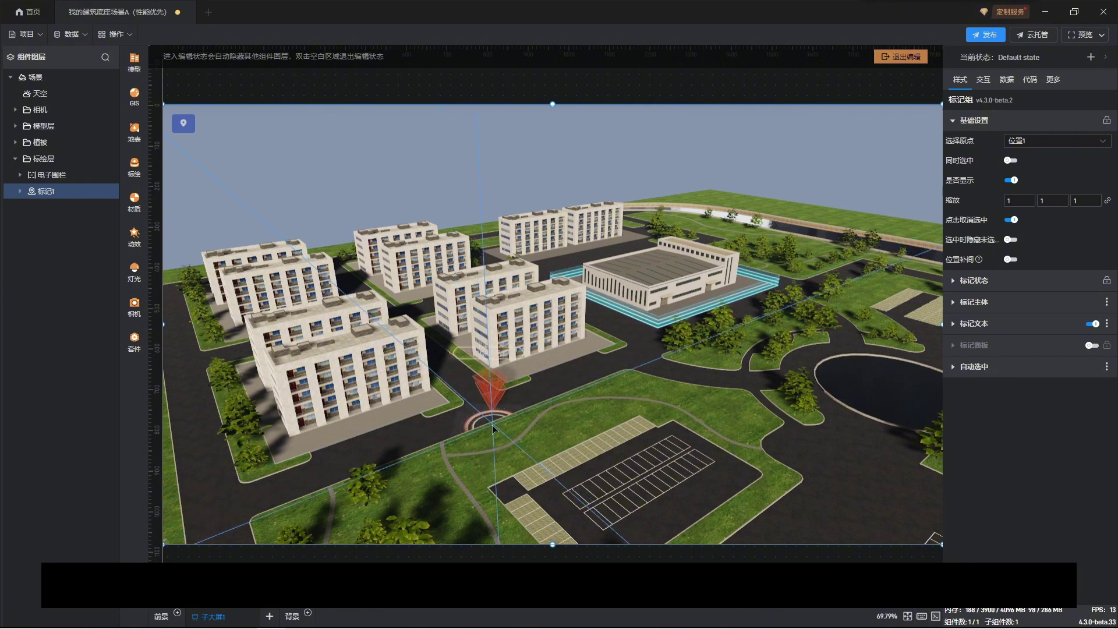
pyautogui.rightClick(544, 409)
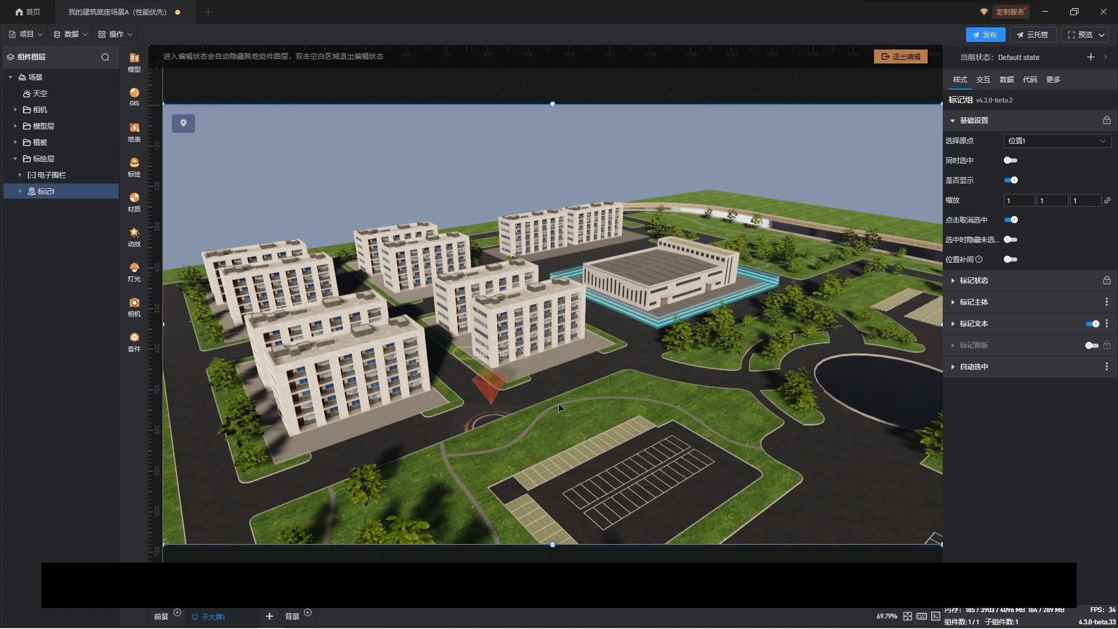
# - Expand the 标记1 marker group and set its data coordinate type to 空间坐标
pyautogui.click(18, 194)
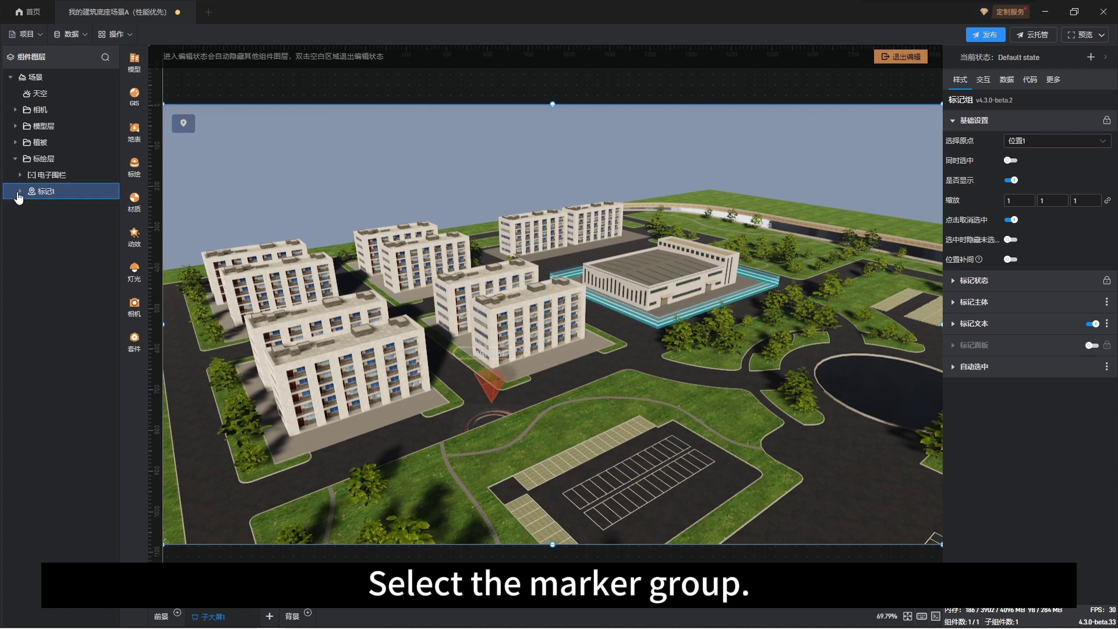
pyautogui.click(18, 193)
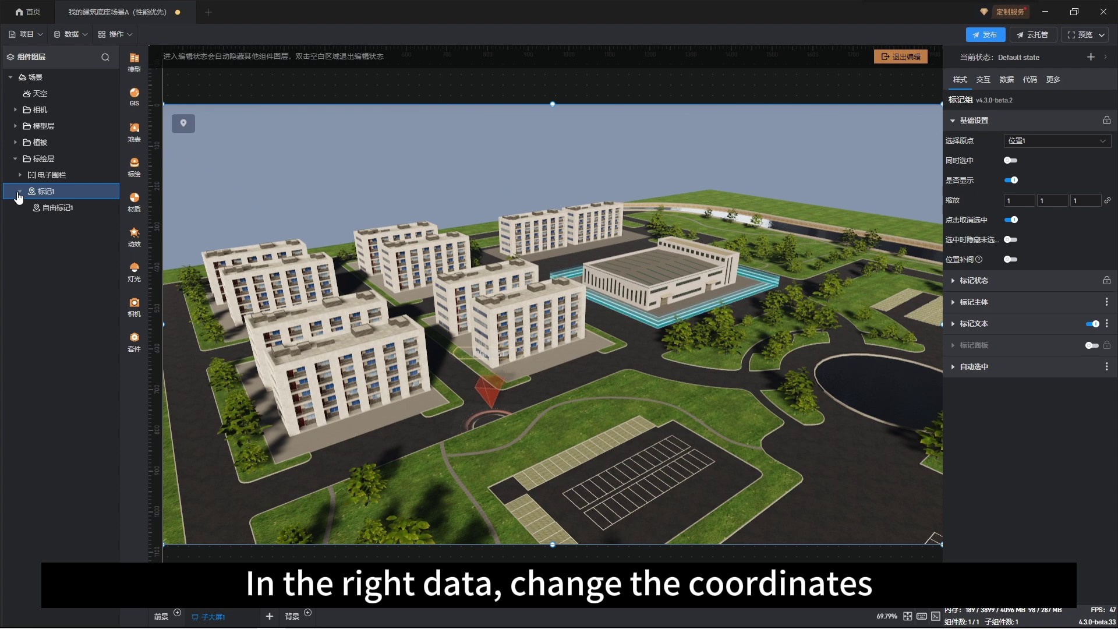
pyautogui.click(1006, 79)
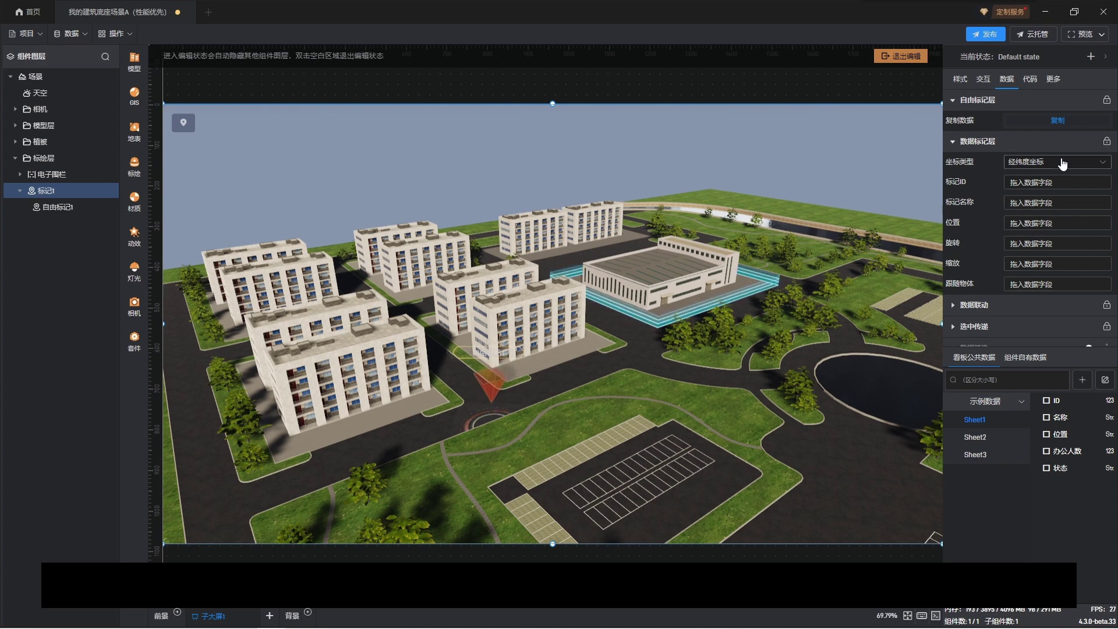
pyautogui.click(1062, 164)
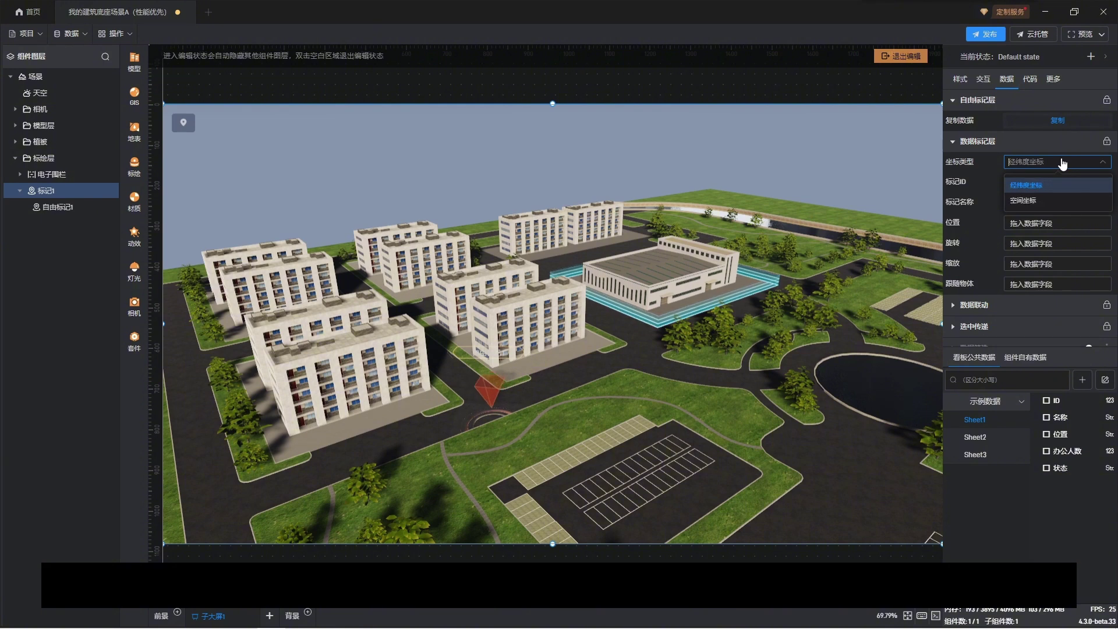
pyautogui.click(1047, 201)
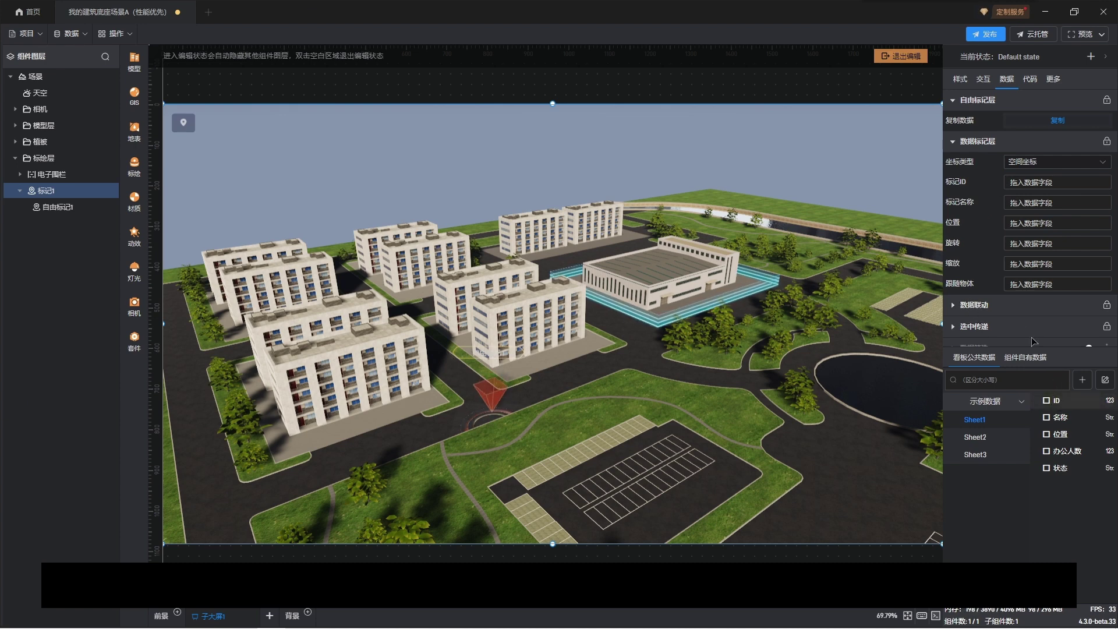
# - Bind Sheet1's ID, 名称 and 位置 fields to the group's marker ID, name and position, and delete the free marker 自由标记1
pyautogui.moveTo(1056, 401); pyautogui.dragTo(1033, 185)
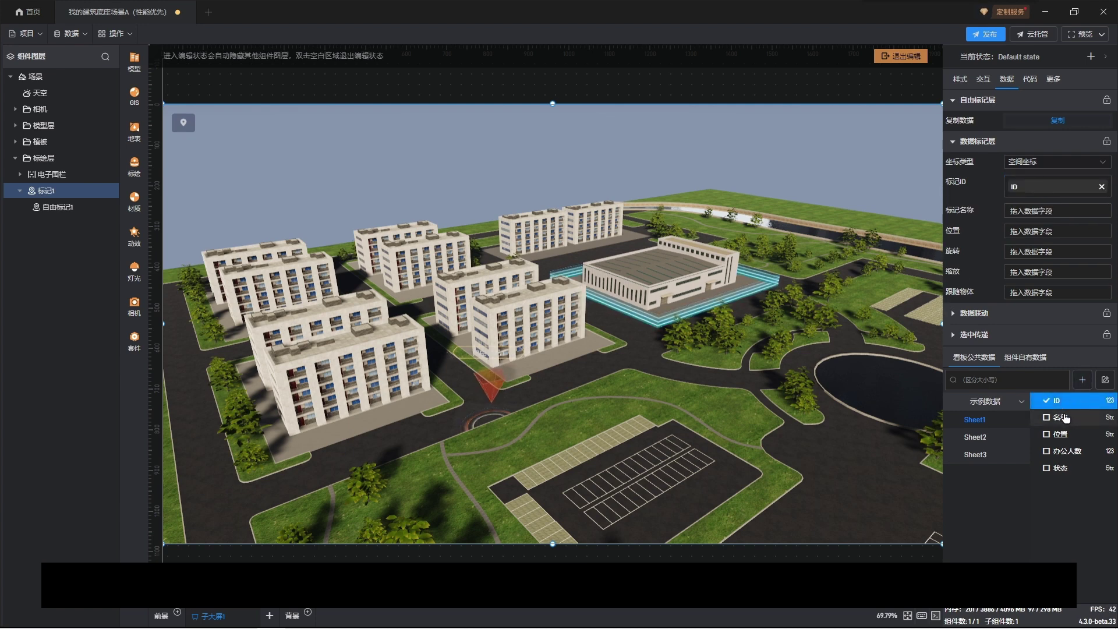
pyautogui.moveTo(1064, 415); pyautogui.dragTo(1035, 210)
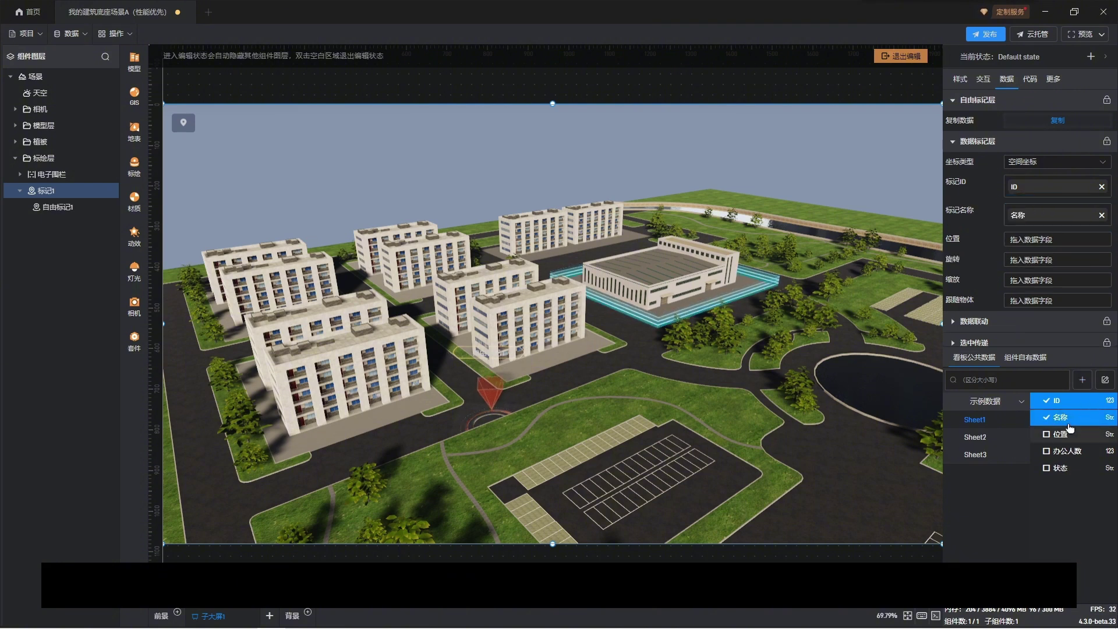
pyautogui.moveTo(1061, 433); pyautogui.dragTo(1052, 237)
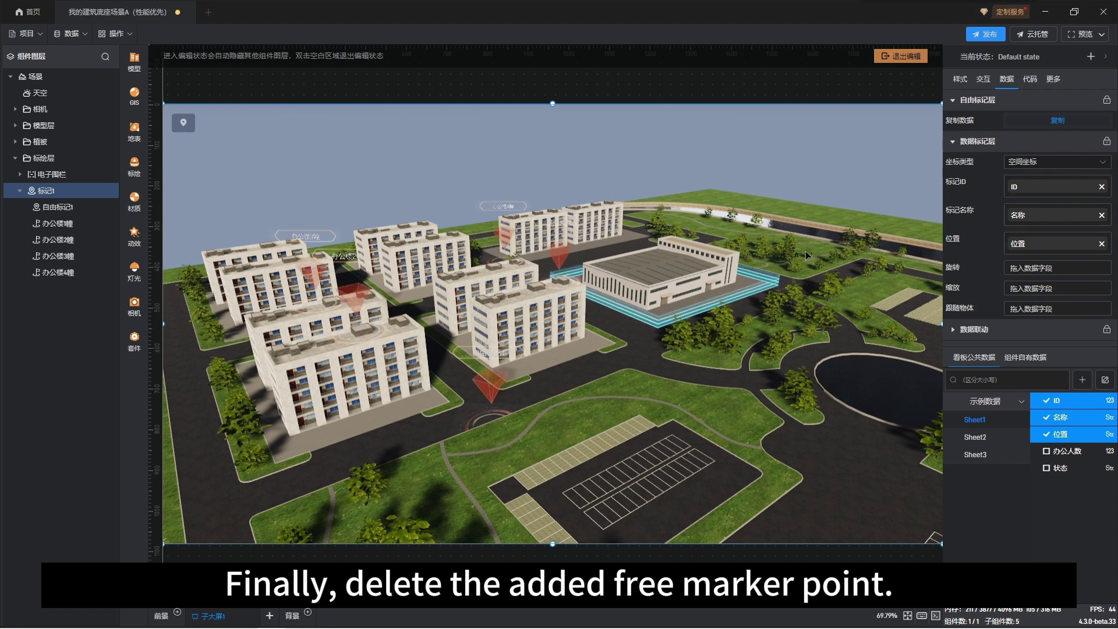
pyautogui.rightClick(69, 208)
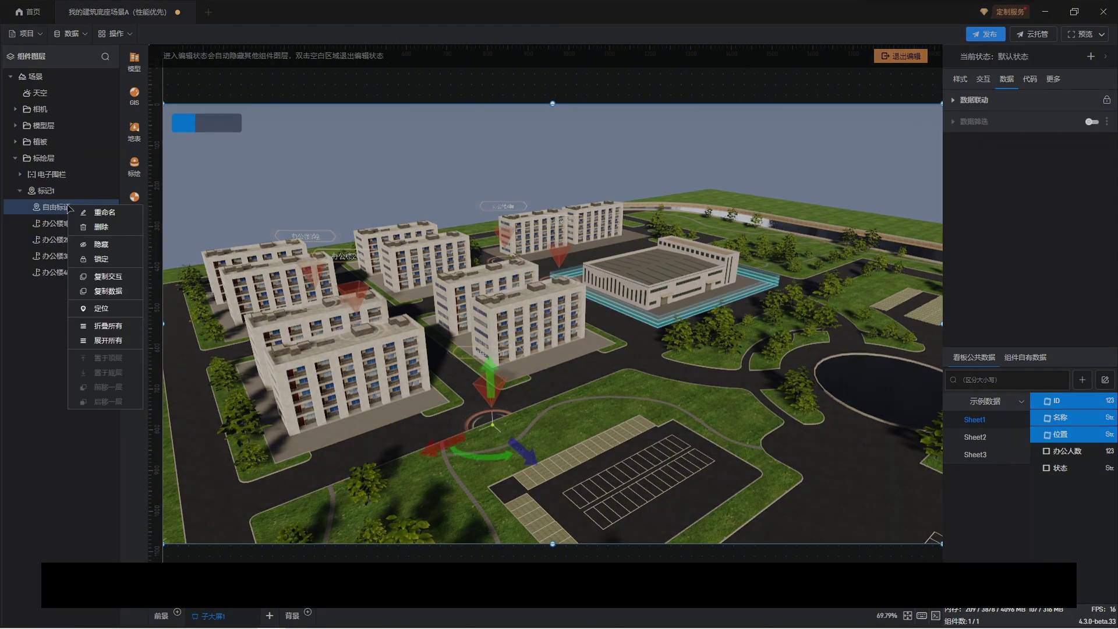
pyautogui.click(104, 228)
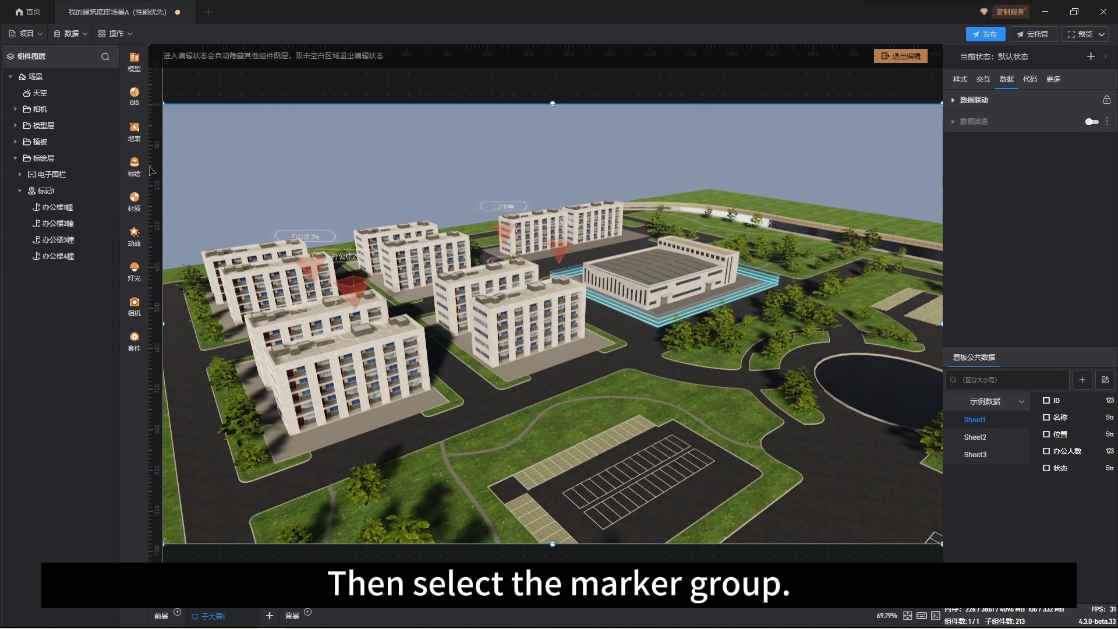
# - Start a new component state named 修理中 for the 标记1 marker group and enable its advanced settings
pyautogui.click(45, 190)
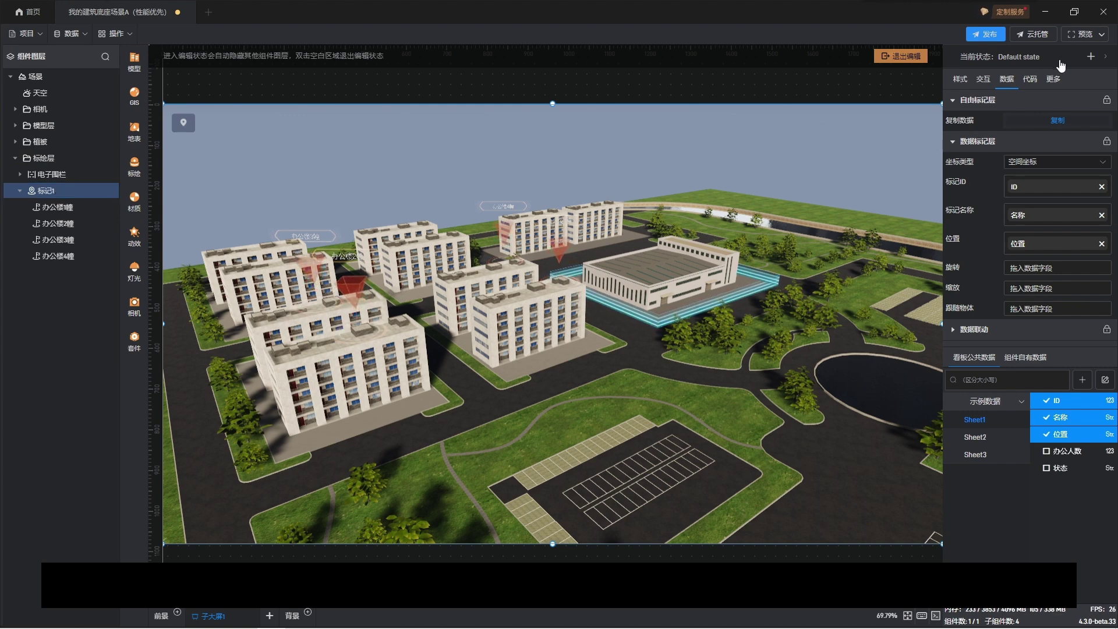
pyautogui.click(1091, 57)
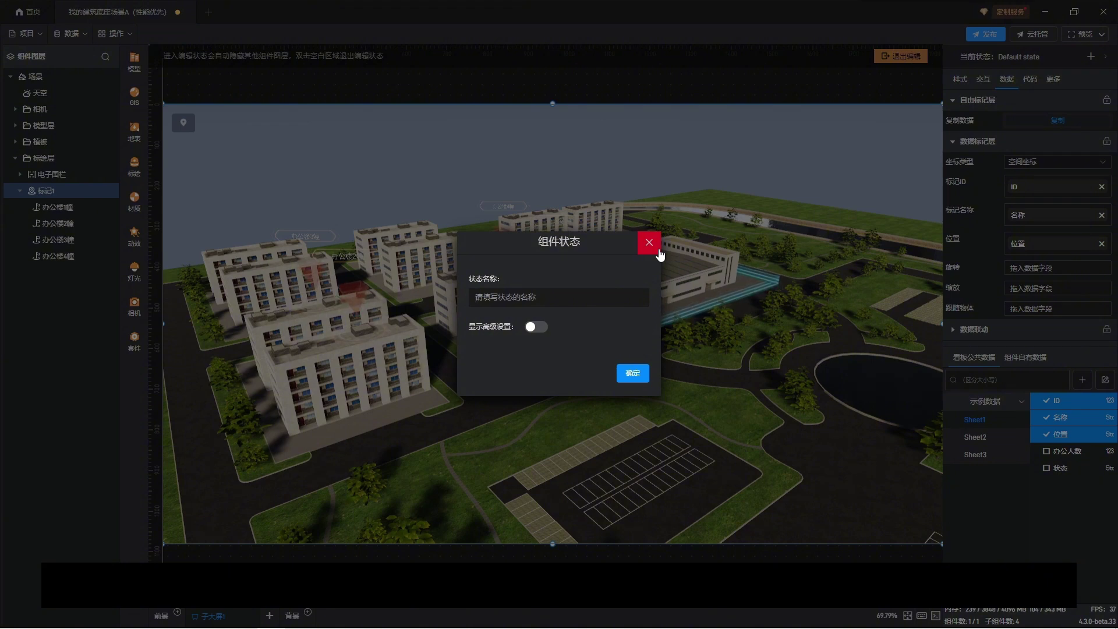
pyautogui.write('xiuli')
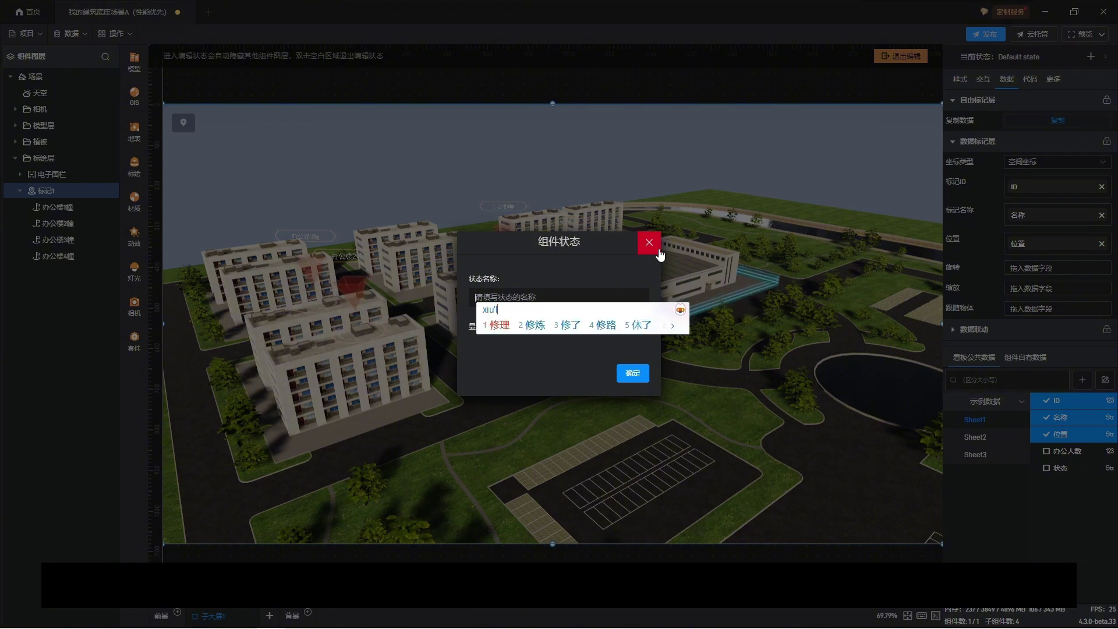
pyautogui.write('zhong')
pyautogui.press('space')
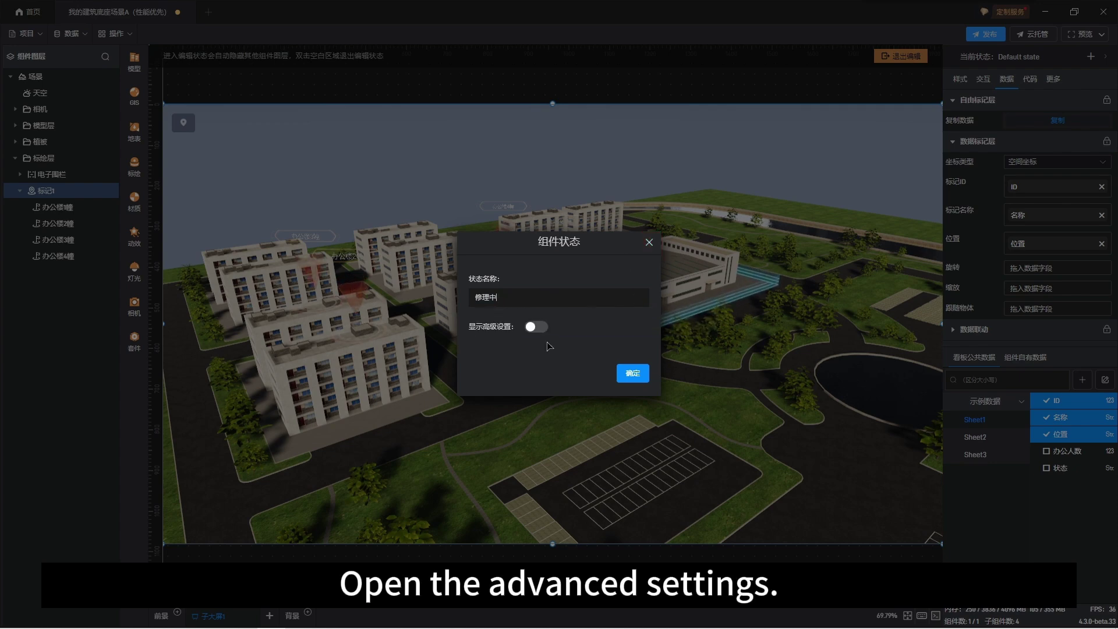
pyautogui.click(536, 327)
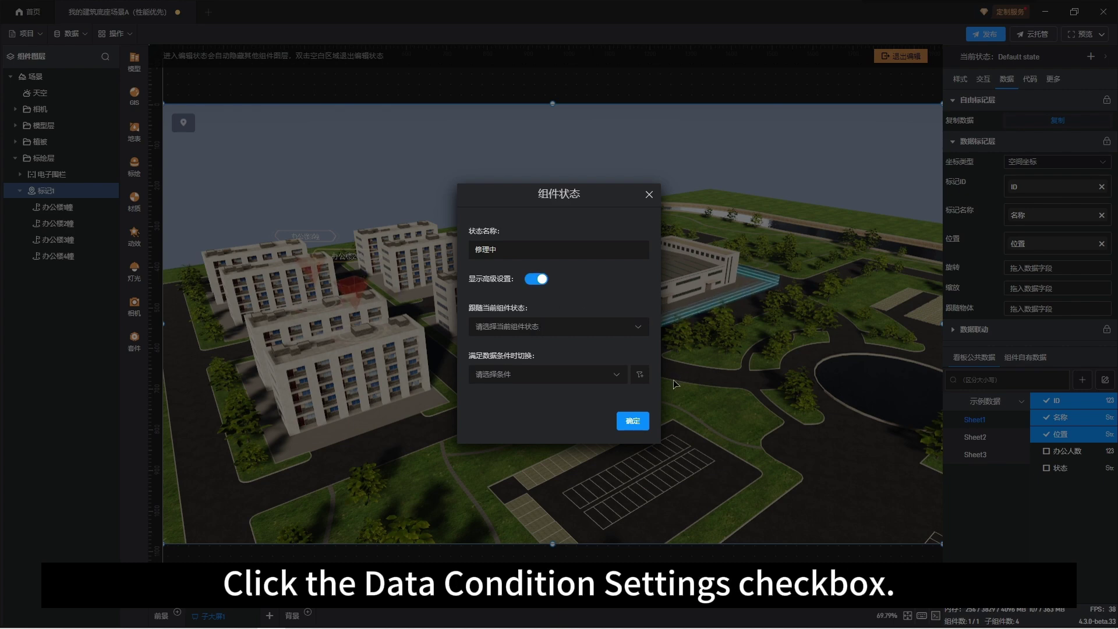
# - Create a data condition named 修理中 with one new condition row for switching the state
pyautogui.click(640, 375)
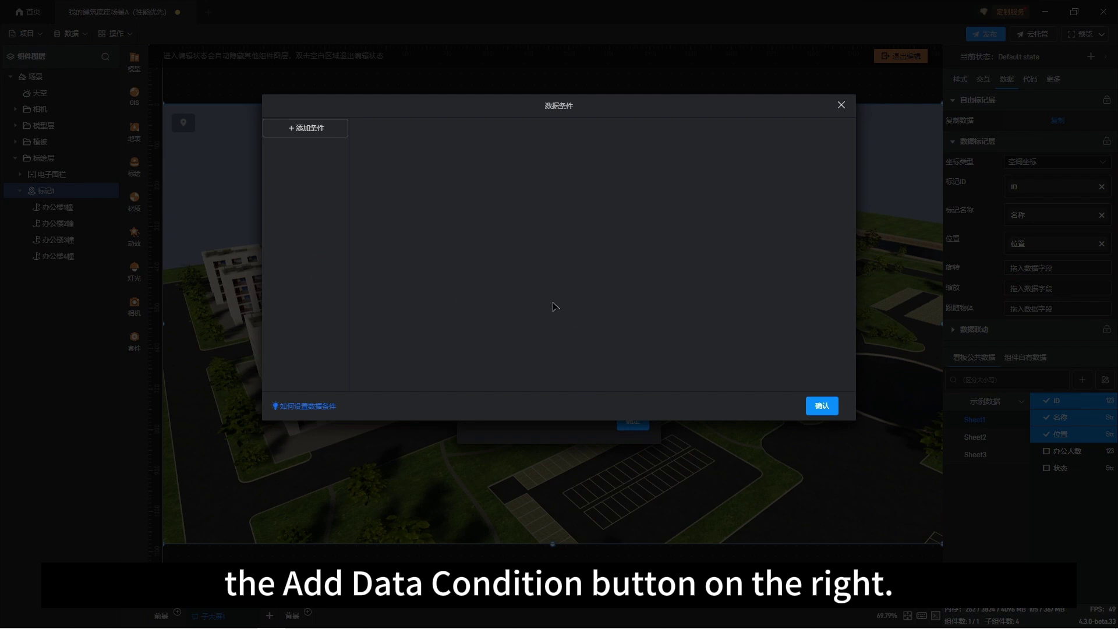
pyautogui.click(321, 132)
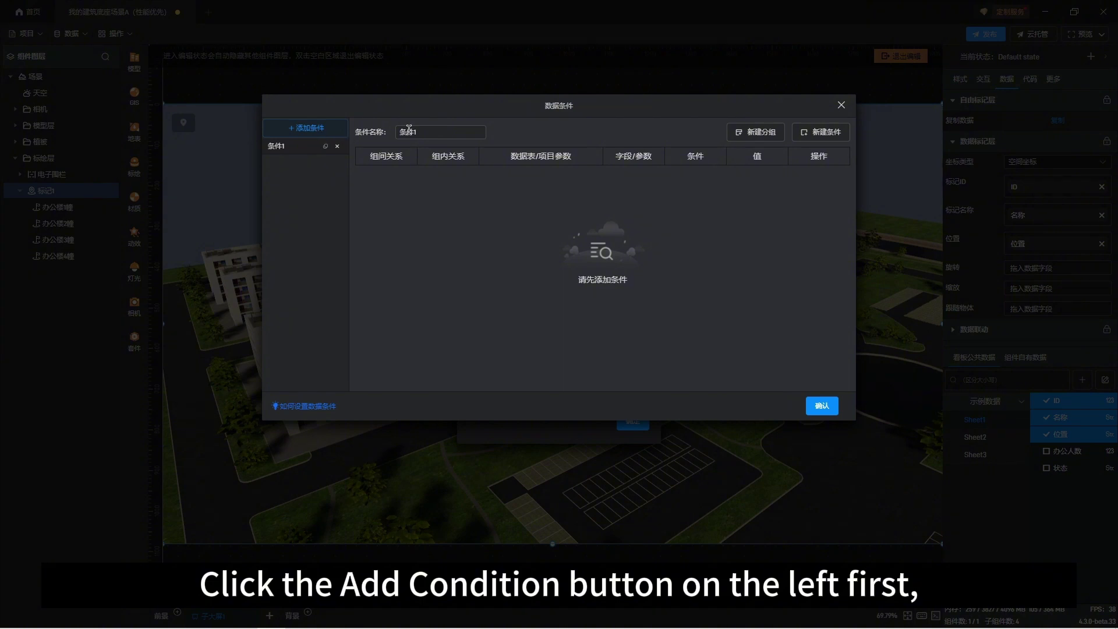
pyautogui.click(819, 137)
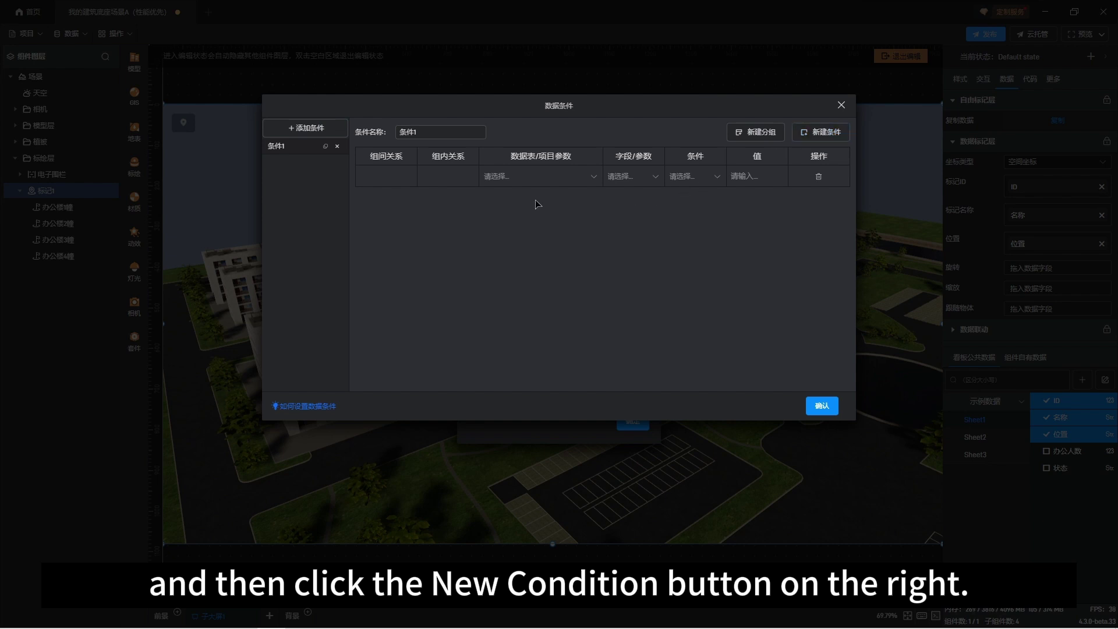
pyautogui.doubleClick(428, 133)
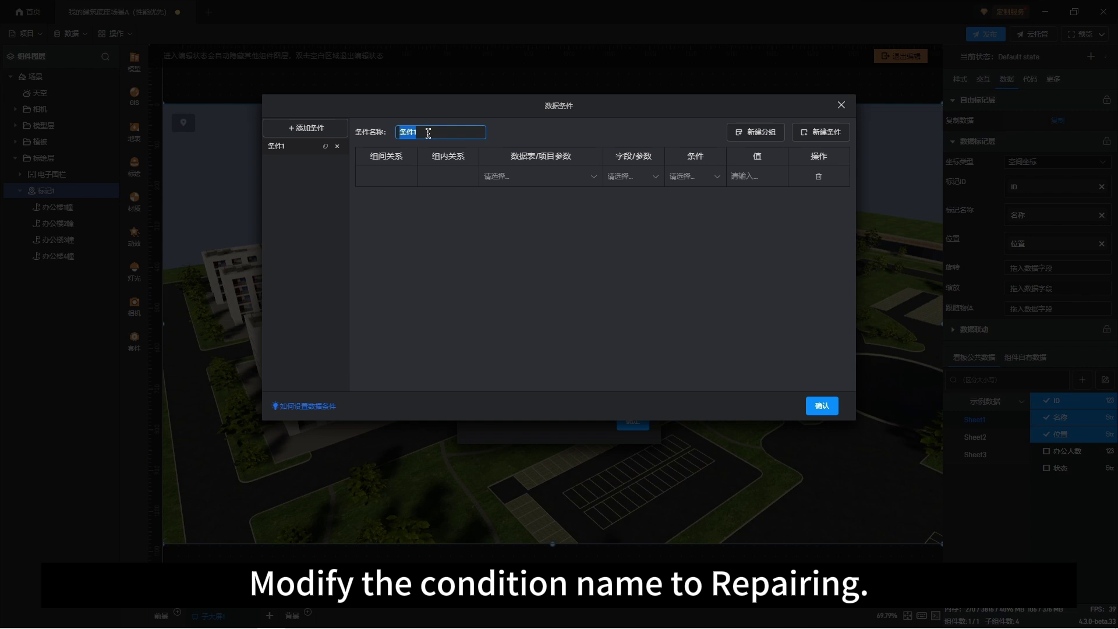
pyautogui.write('xiulizho')
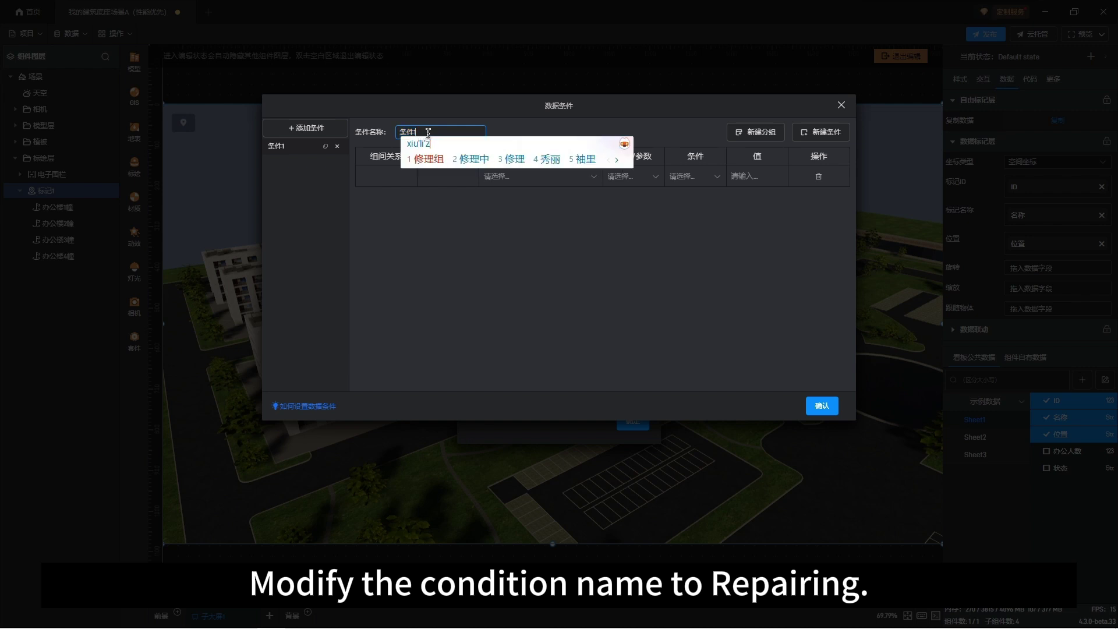
pyautogui.write('ng')
pyautogui.press('space')
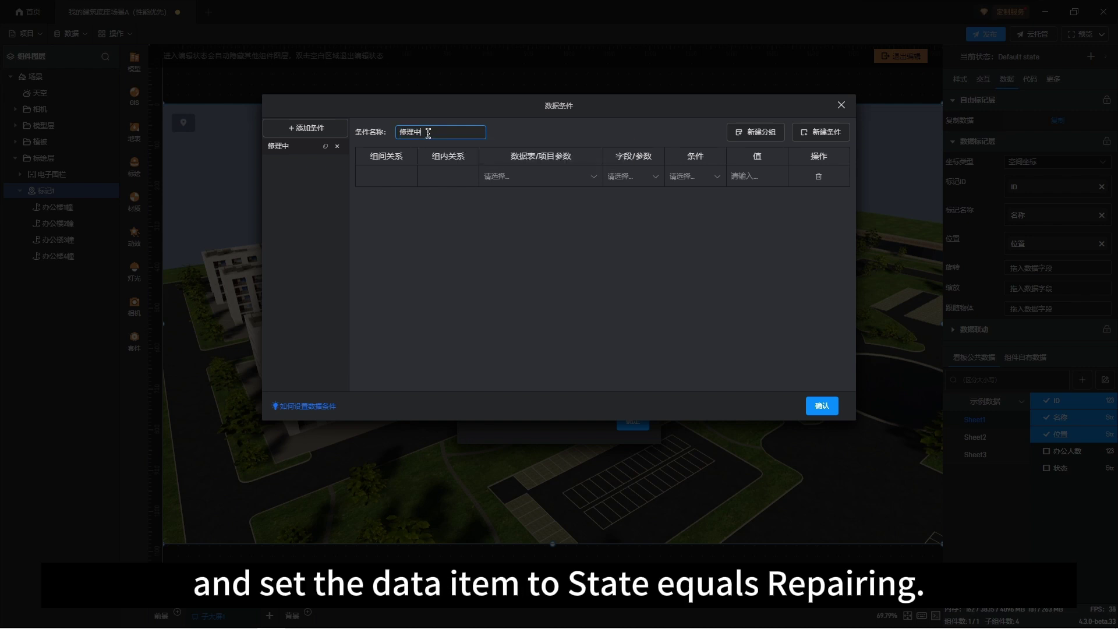
pyautogui.click(547, 225)
# - Define the 修理中 data condition as Sheet1's 状态 field 等于 修理中 and confirm it
pyautogui.click(582, 178)
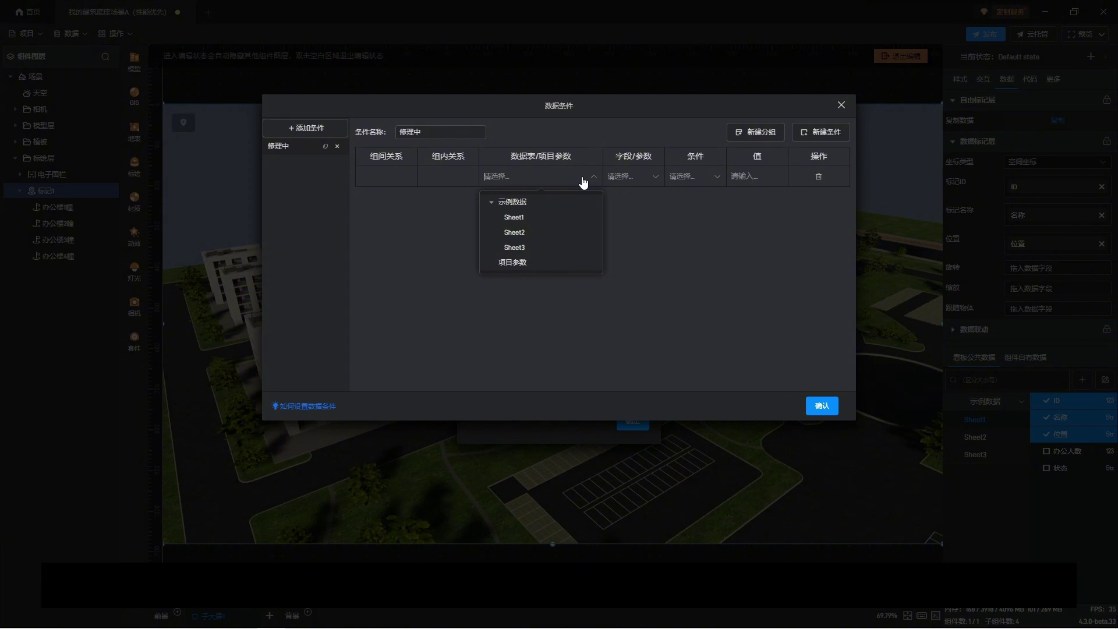
pyautogui.click(558, 217)
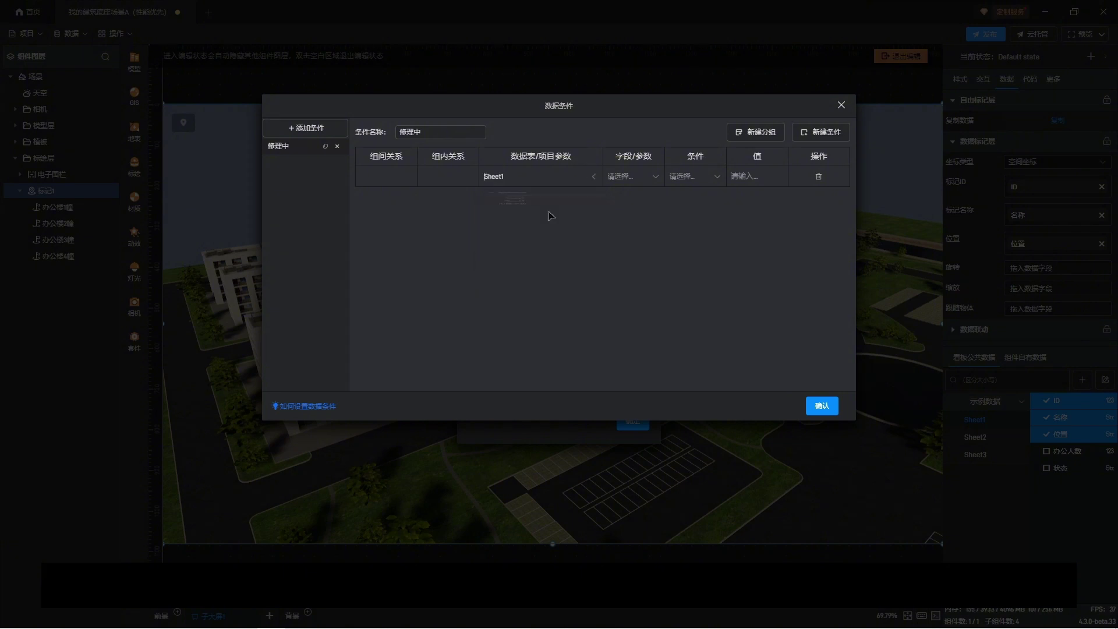
pyautogui.click(653, 178)
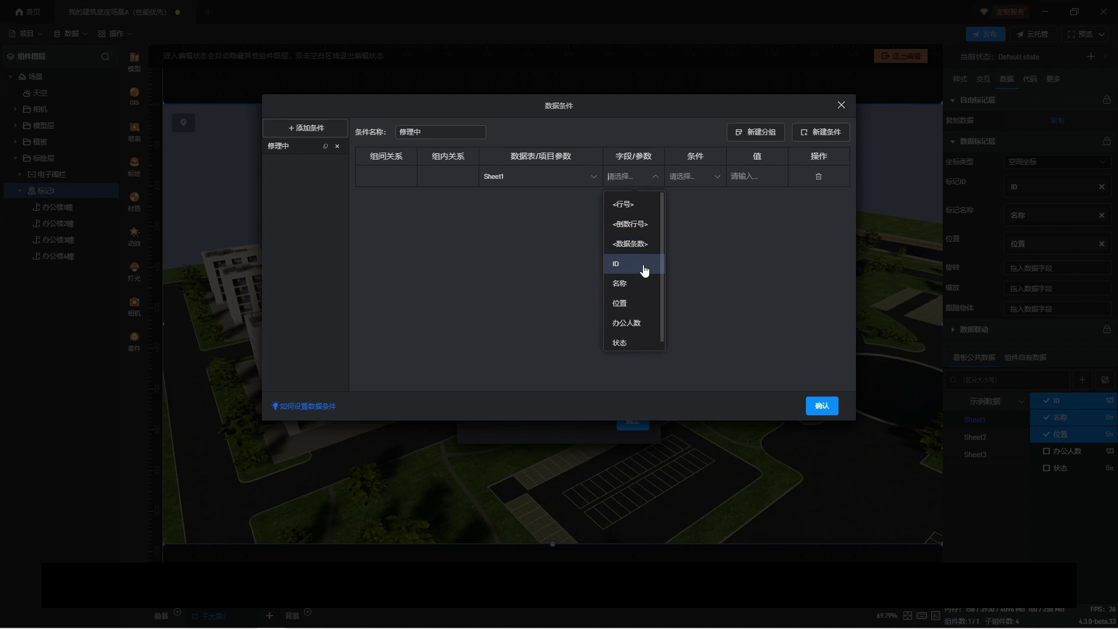
pyautogui.click(642, 349)
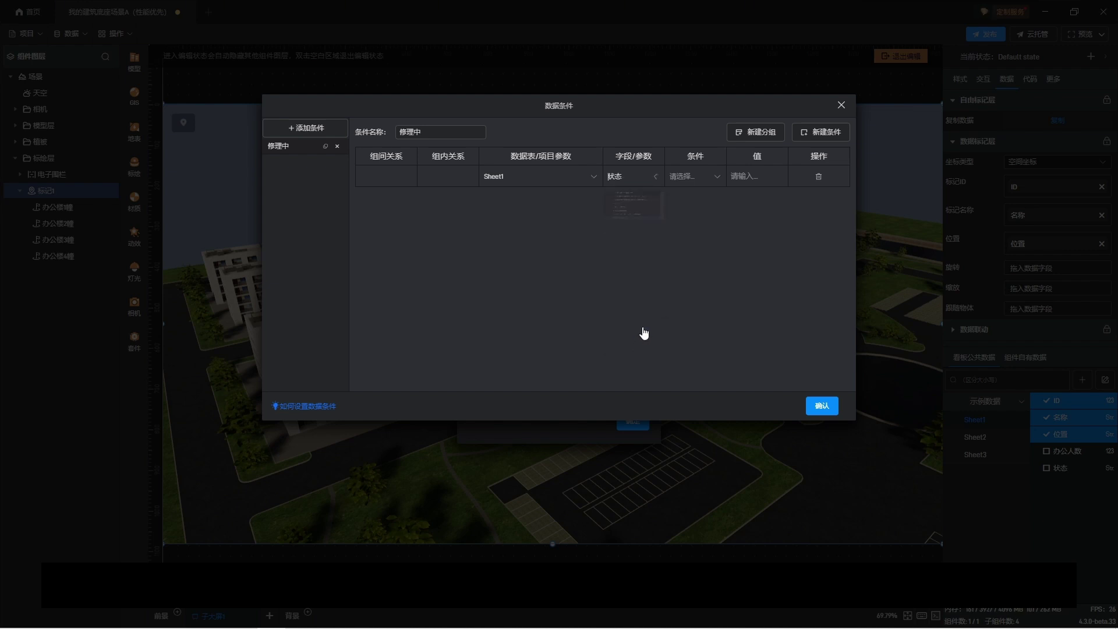
pyautogui.click(707, 176)
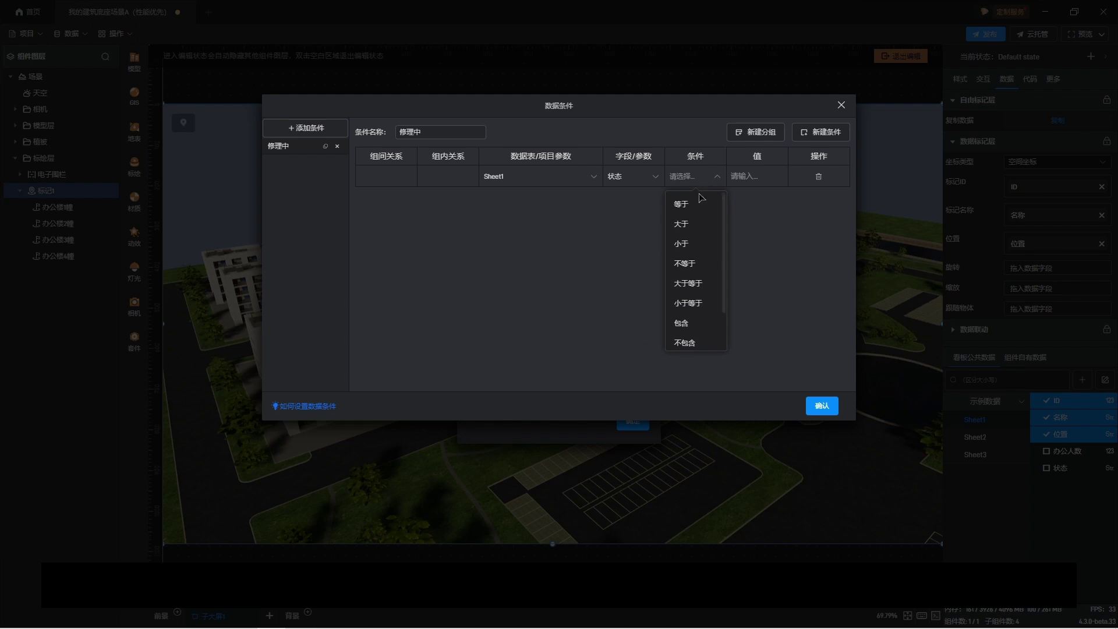
pyautogui.click(703, 204)
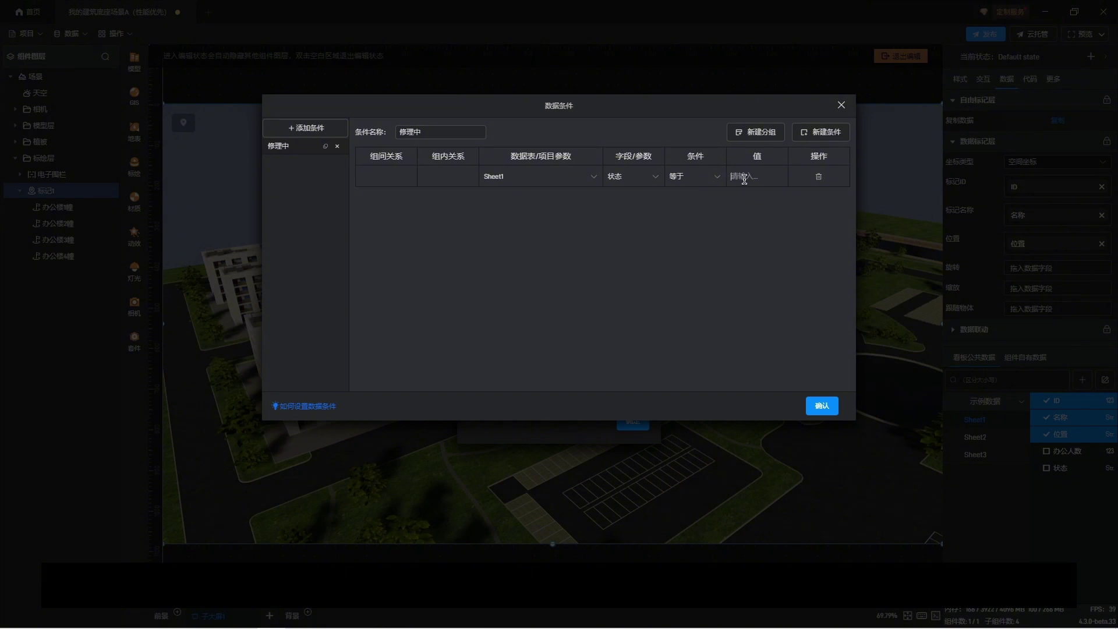
pyautogui.write('xiulizho')
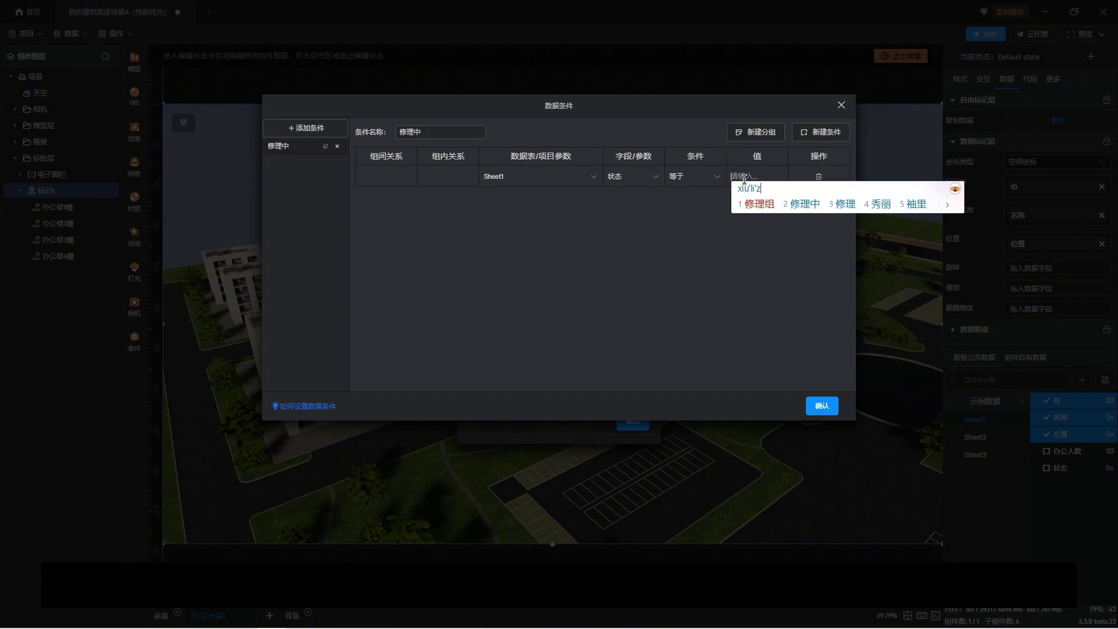
pyautogui.write('ng')
pyautogui.press('space')
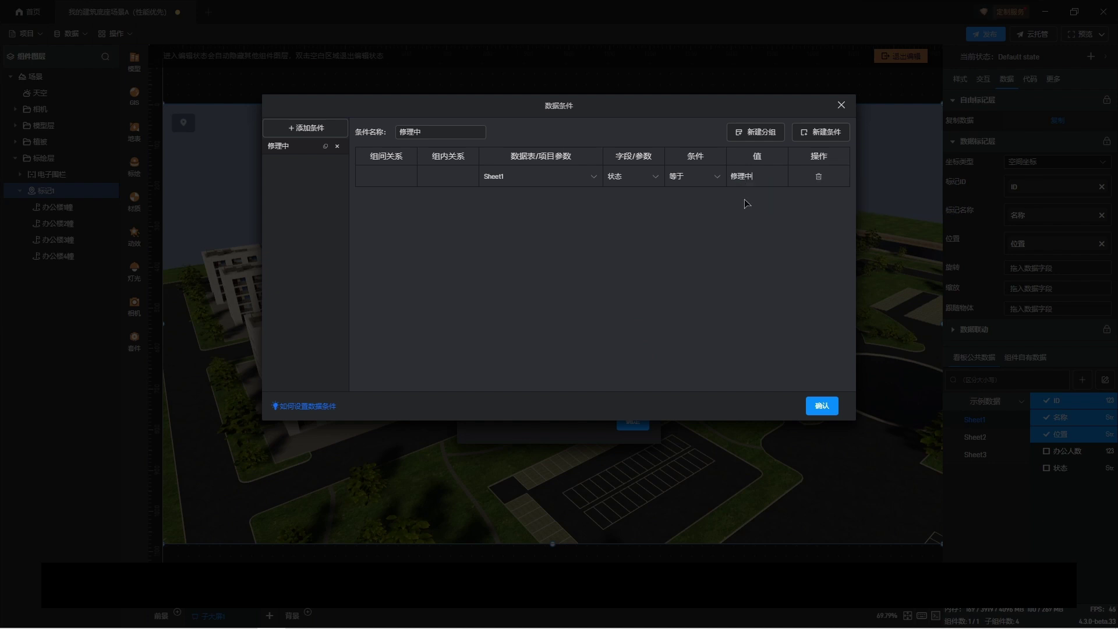
pyautogui.click(823, 406)
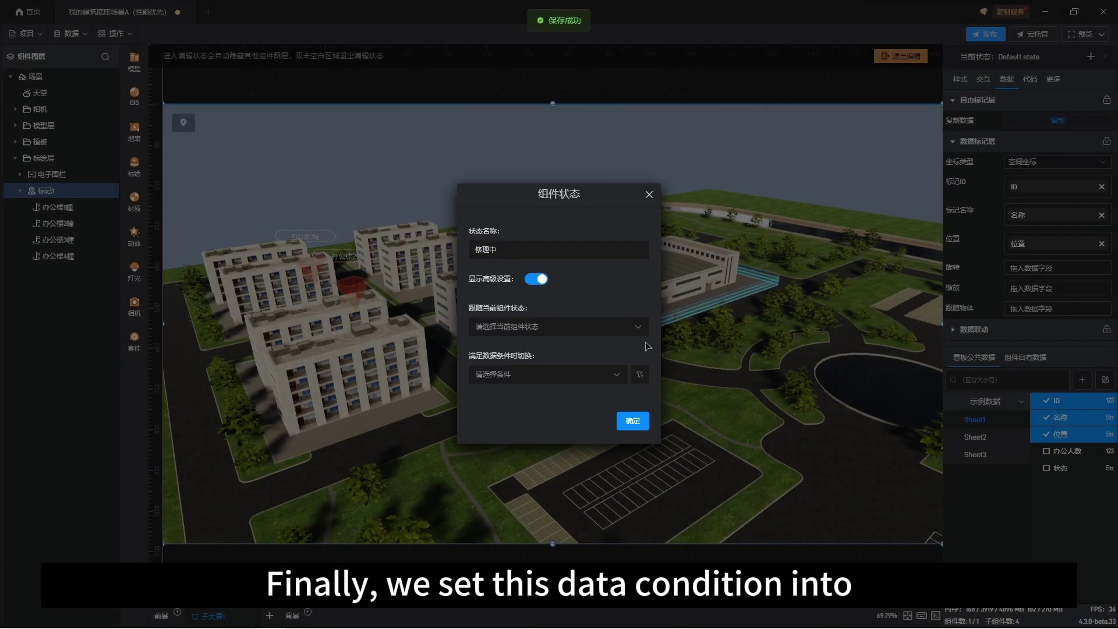
# - Make the new component state switch when the 修理中 data condition is met, and confirm the state
pyautogui.click(620, 375)
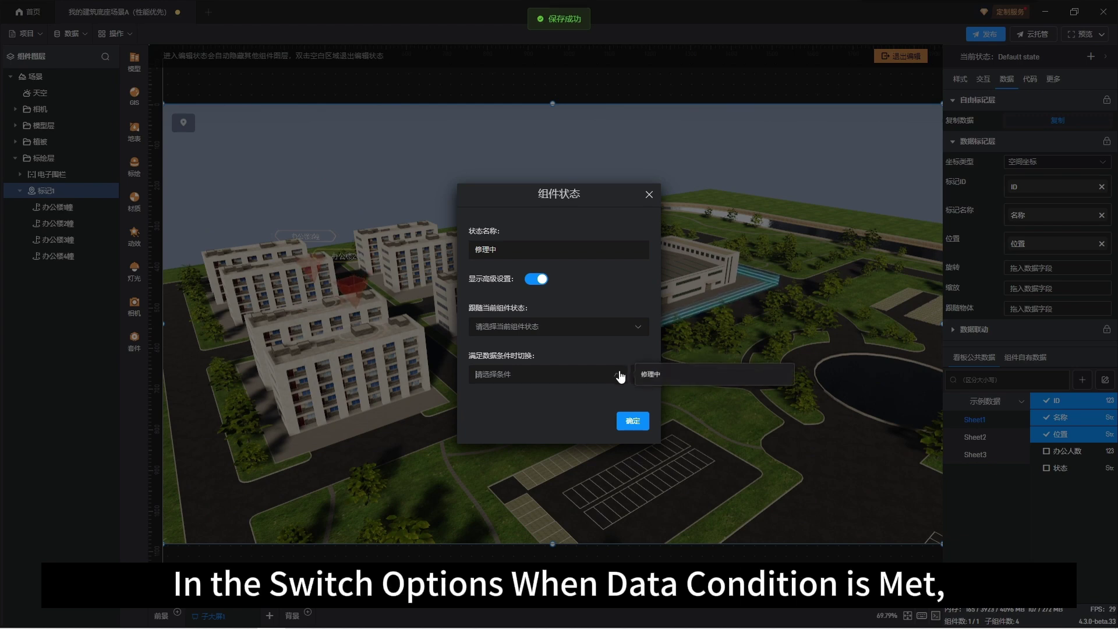
pyautogui.click(651, 376)
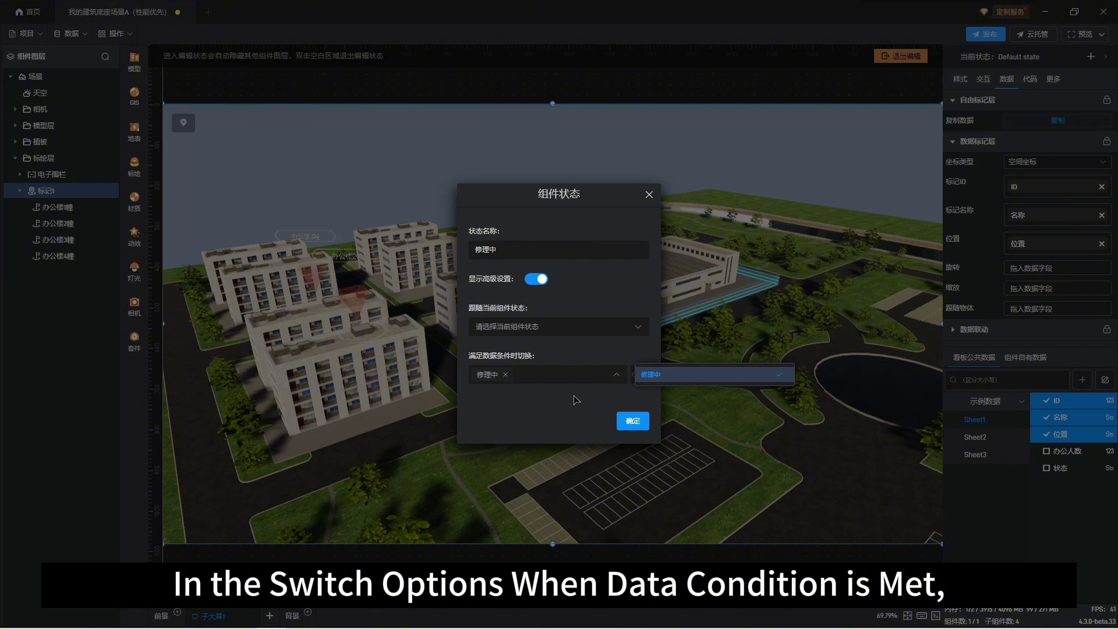
pyautogui.click(580, 403)
pyautogui.click(634, 422)
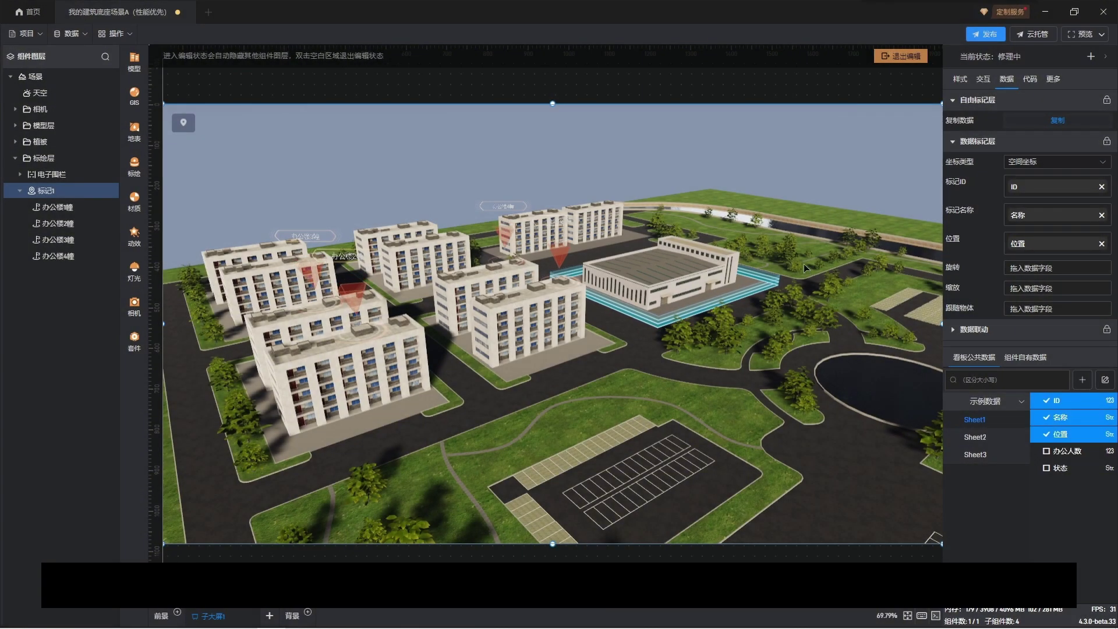
# - In the 修理中 state, set the scale of the marker body's style 配置2 to 2 on X, Y and Z
pyautogui.click(959, 84)
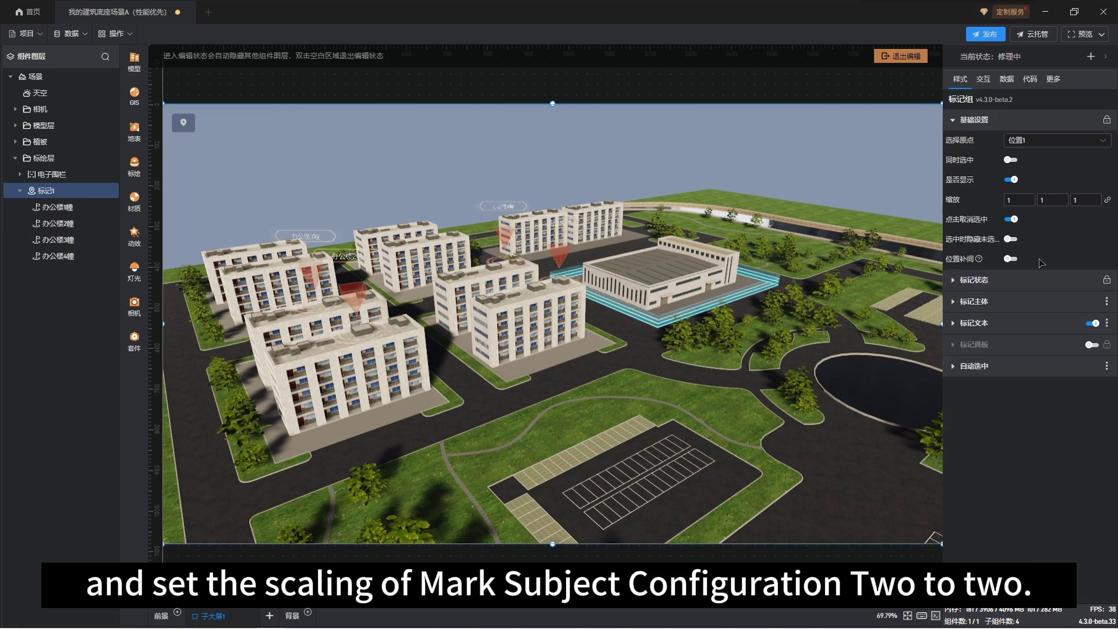
pyautogui.click(997, 305)
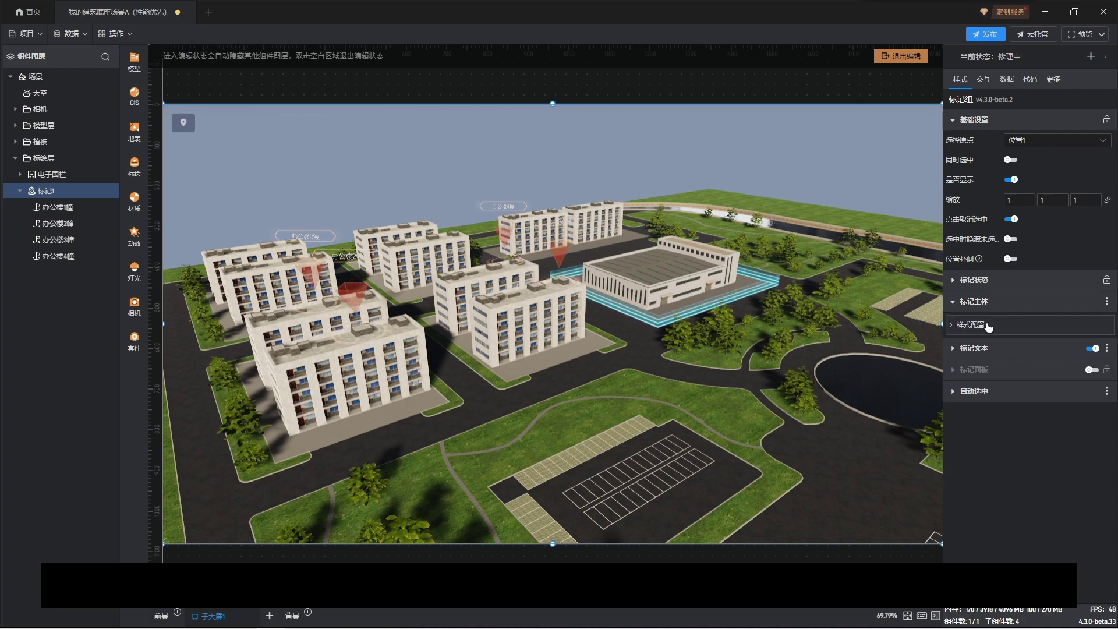
pyautogui.click(988, 326)
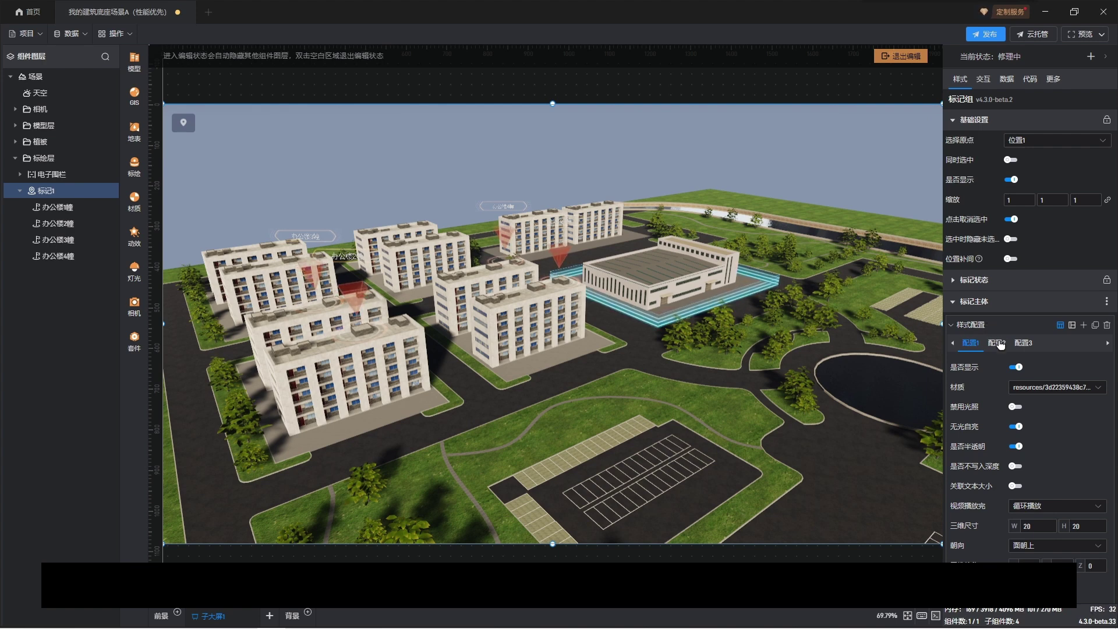
pyautogui.click(998, 343)
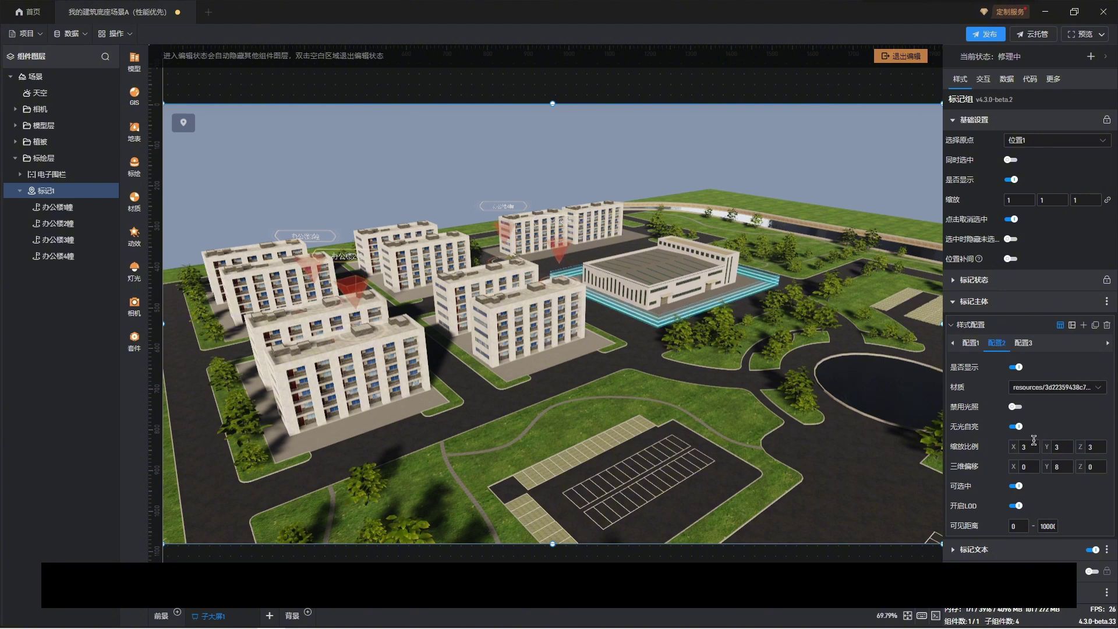
pyautogui.write('3')
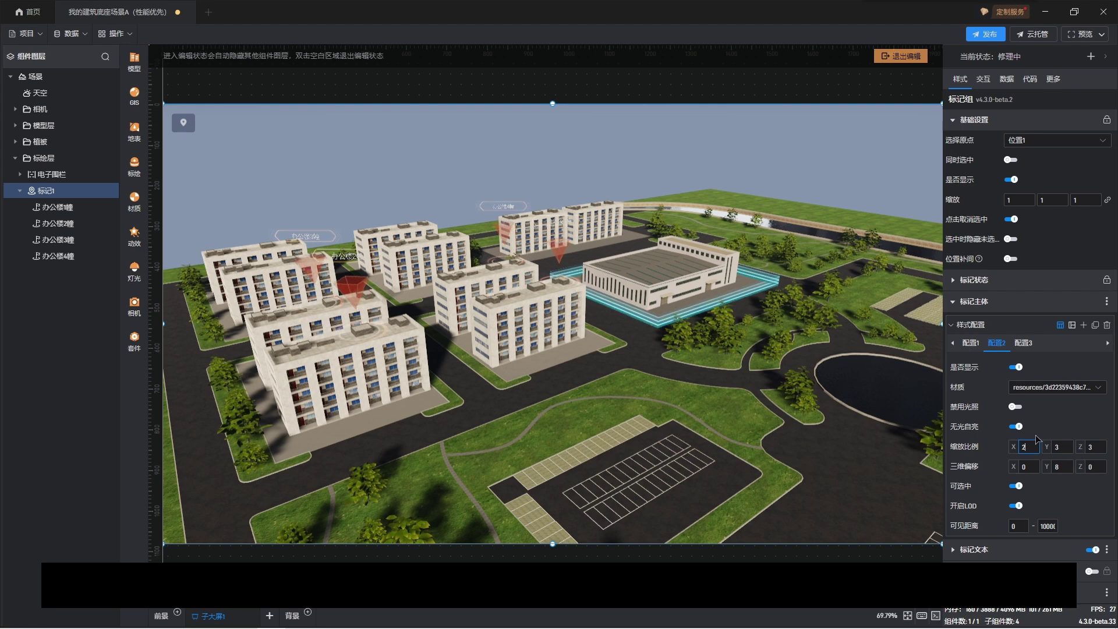
pyautogui.doubleClick(1055, 447)
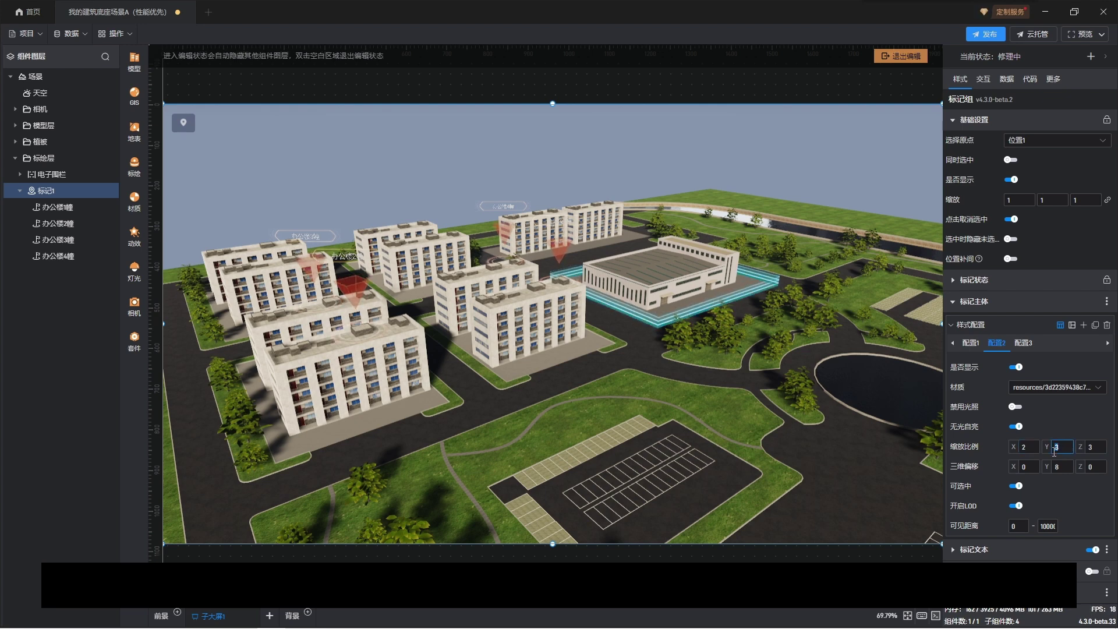
pyautogui.write('3')
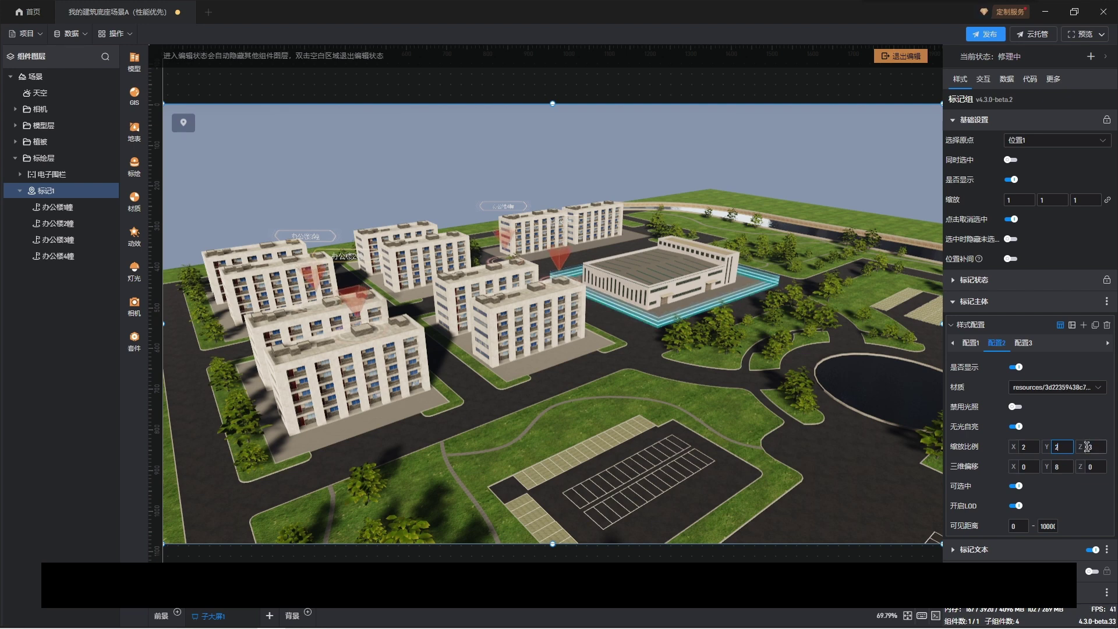
pyautogui.doubleClick(1088, 447)
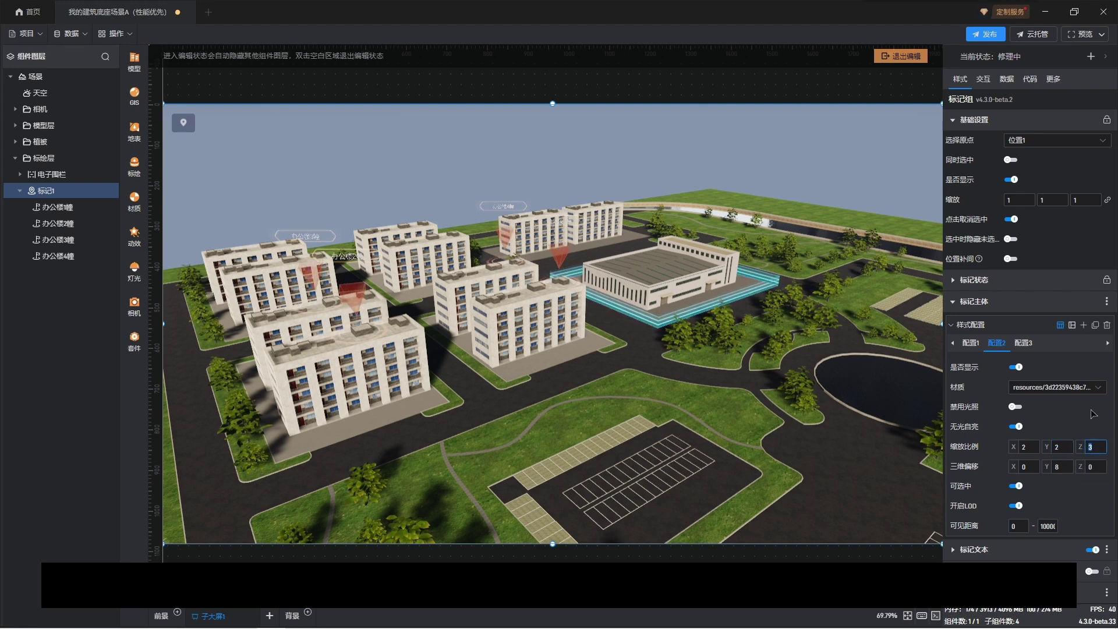
pyautogui.press('Return')
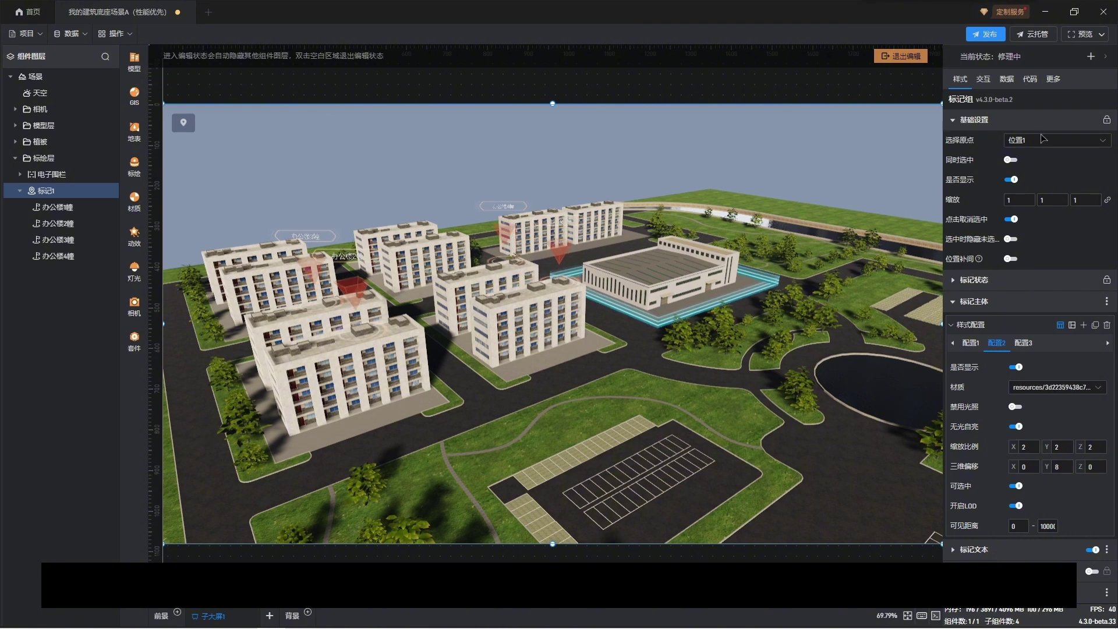
# - Switch the 标记1 marker group back to Default state and exit the 3D scene's editing mode
pyautogui.moveTo(1027, 65)
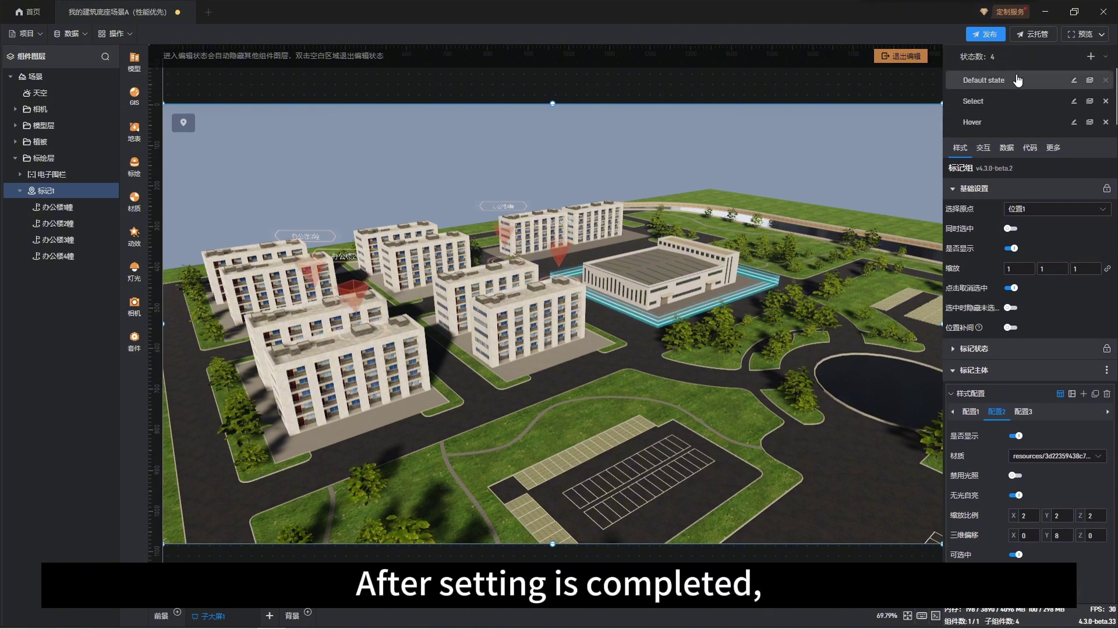
pyautogui.click(1017, 82)
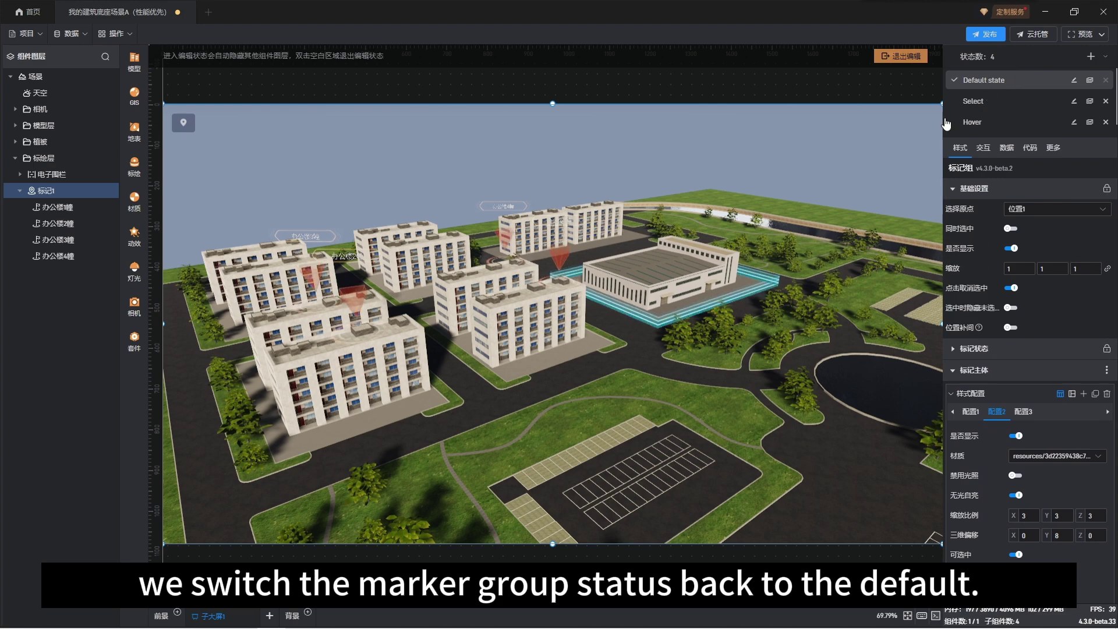
pyautogui.doubleClick(555, 386)
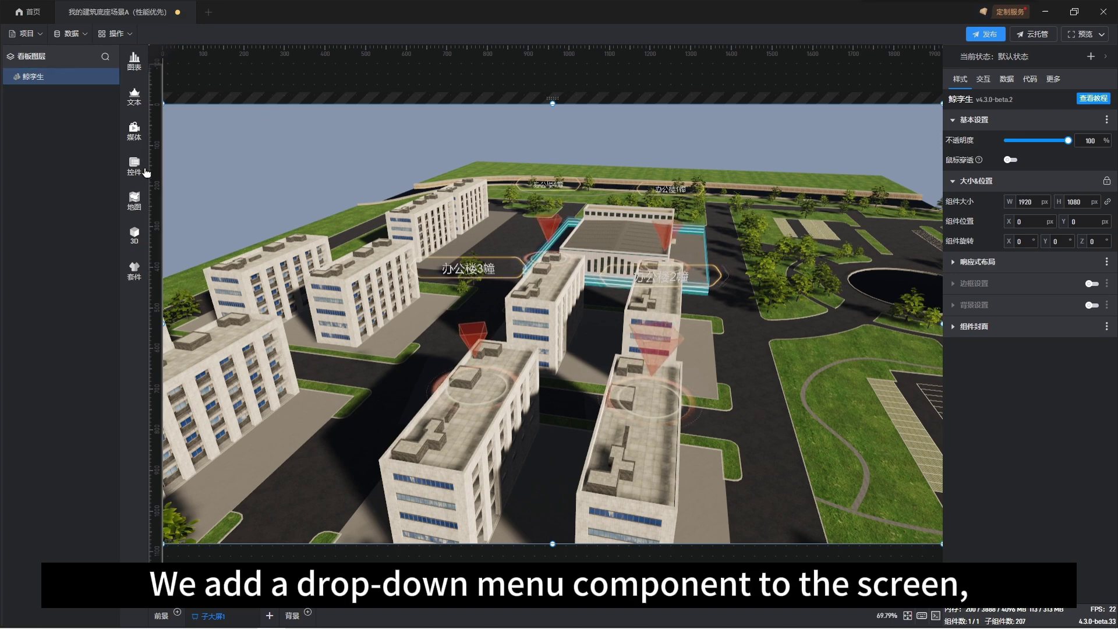
# - Add a 基础下拉菜单 component to the screen and rename its first option value 使用中
pyautogui.click(134, 166)
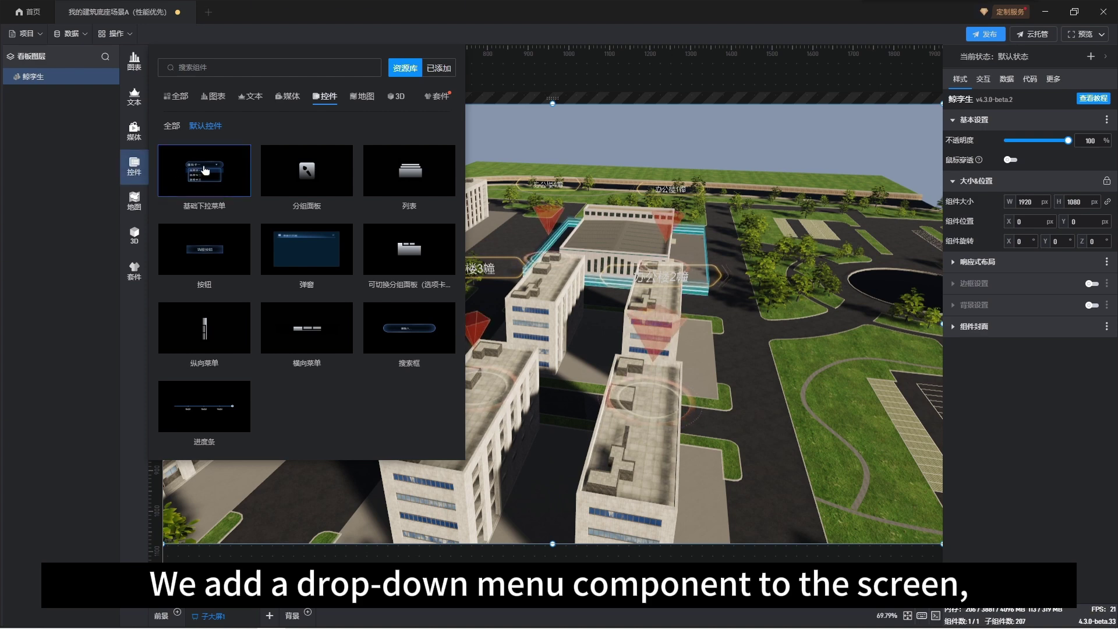
pyautogui.click(203, 171)
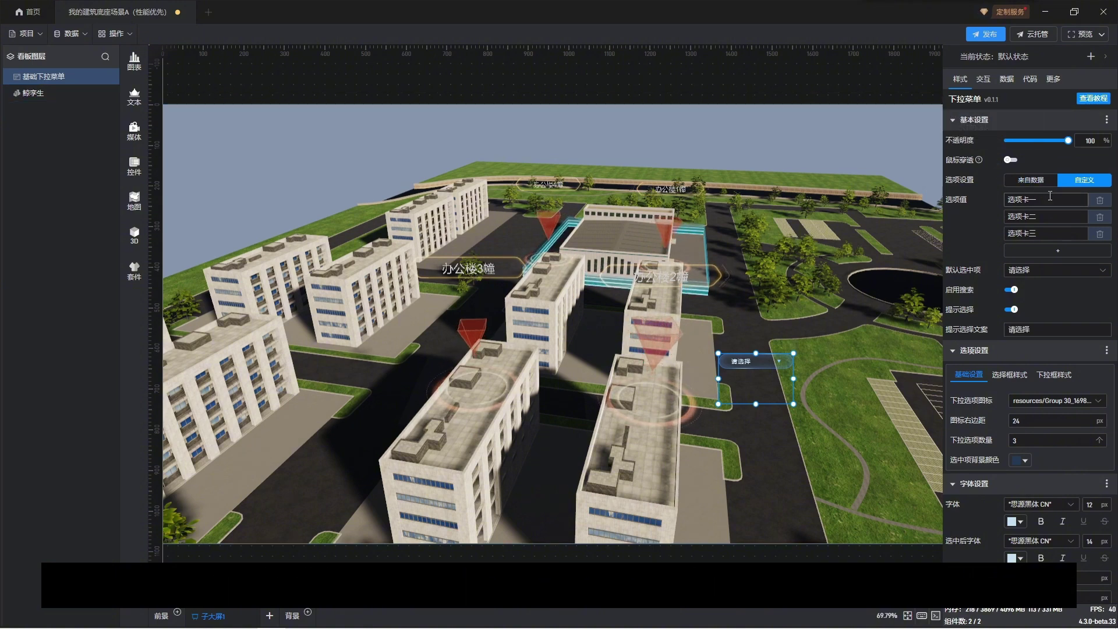
pyautogui.hotkey('shift', 'Left')
pyautogui.hotkey('shift', 'Left')
pyautogui.hotkey('shift', 'Left')
pyautogui.hotkey('shift', 'Left')
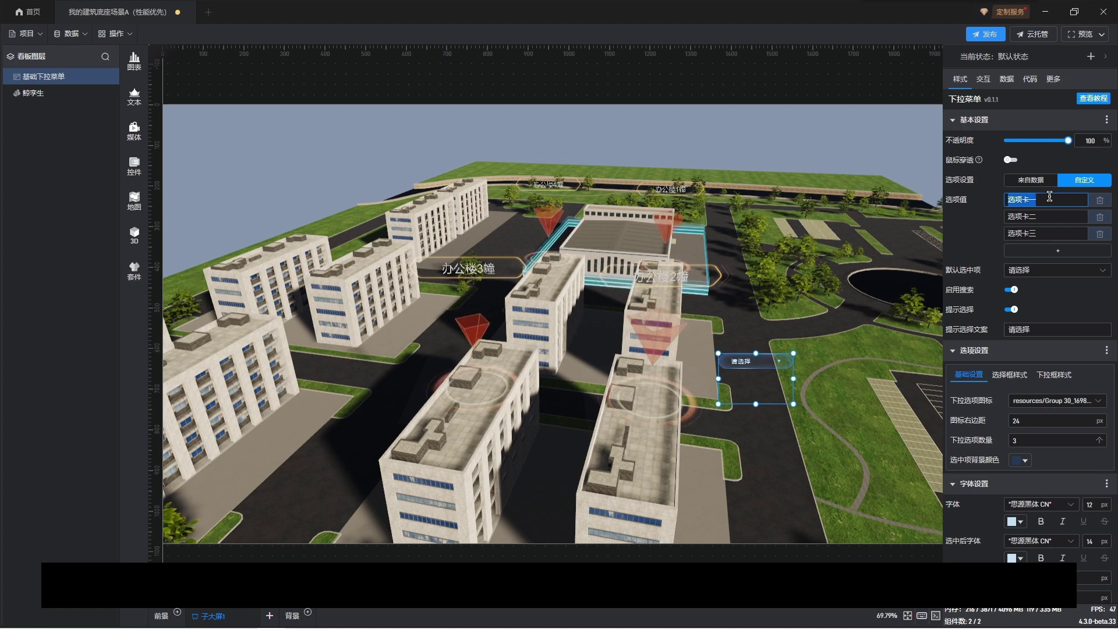
pyautogui.write('shiyong')
pyautogui.press('space')
pyautogui.write('zhong')
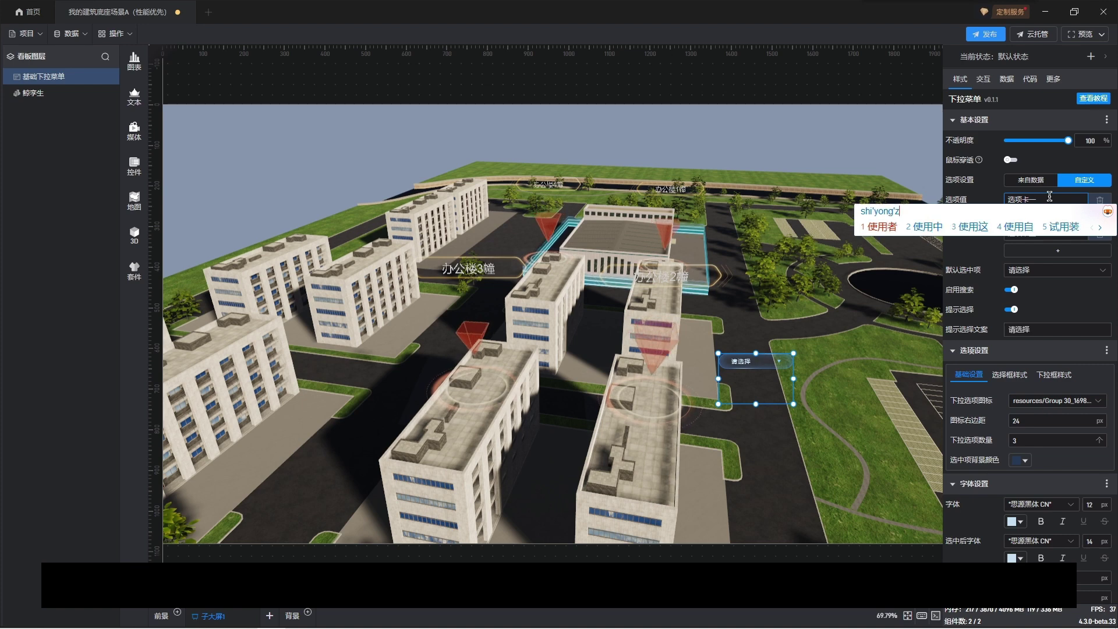
pyautogui.press('space')
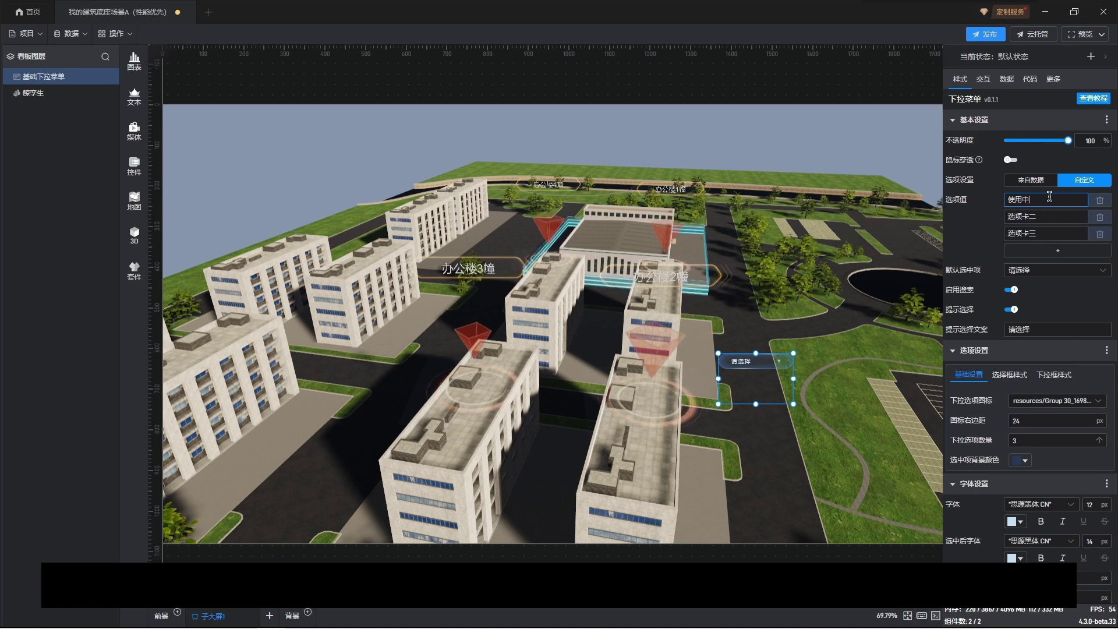
# - Rename the drop-down menu's second option value 维修中 and delete the third option
pyautogui.doubleClick(1047, 219)
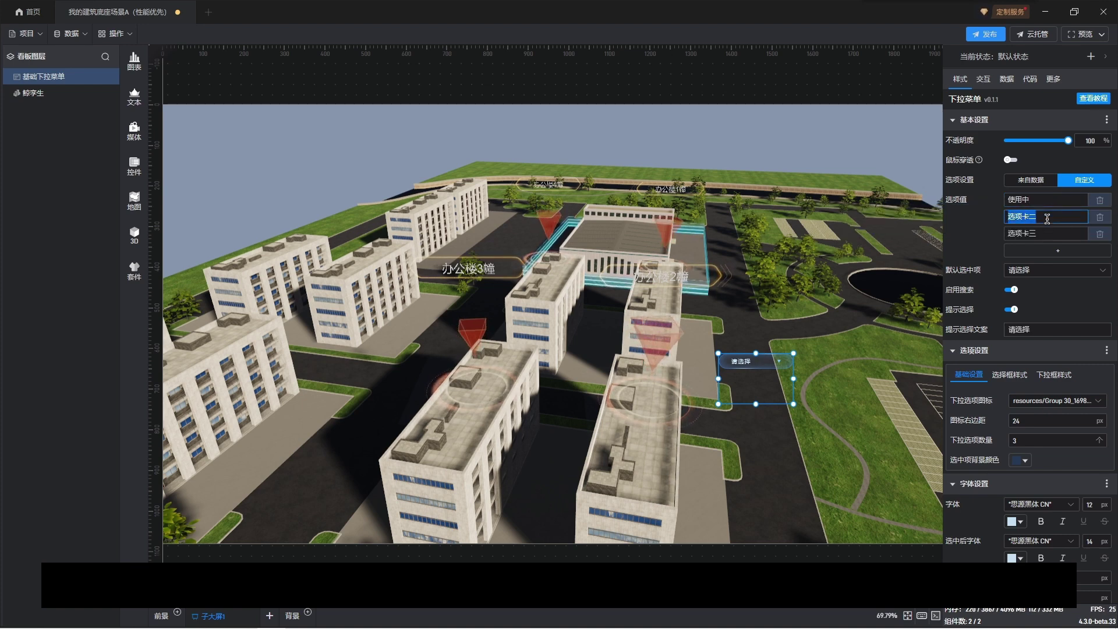
pyautogui.write('weixi')
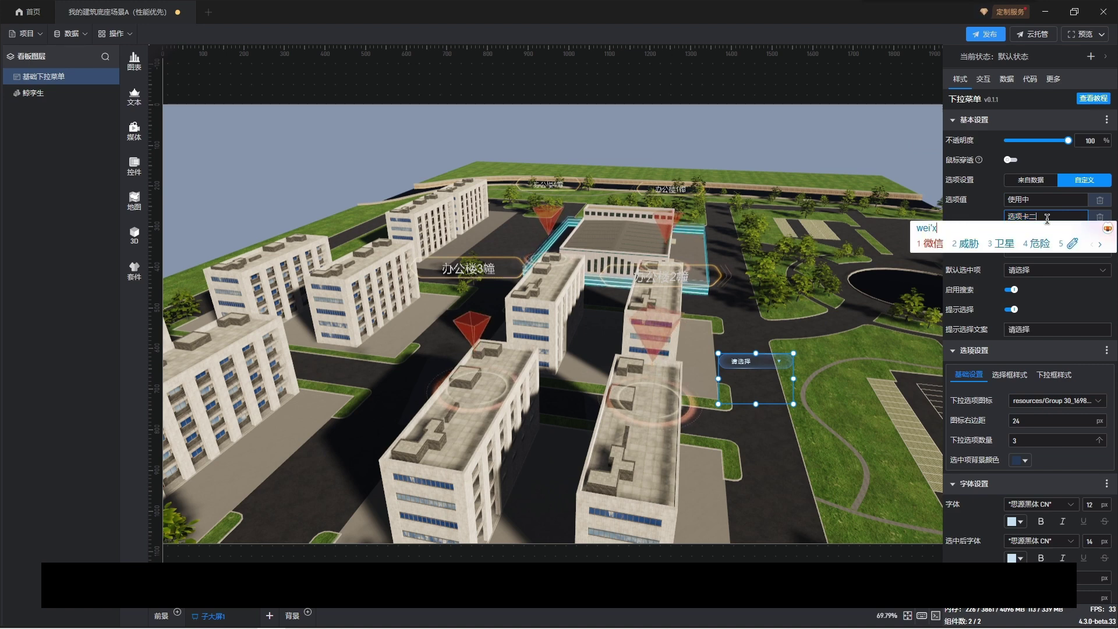
pyautogui.write('uzhong')
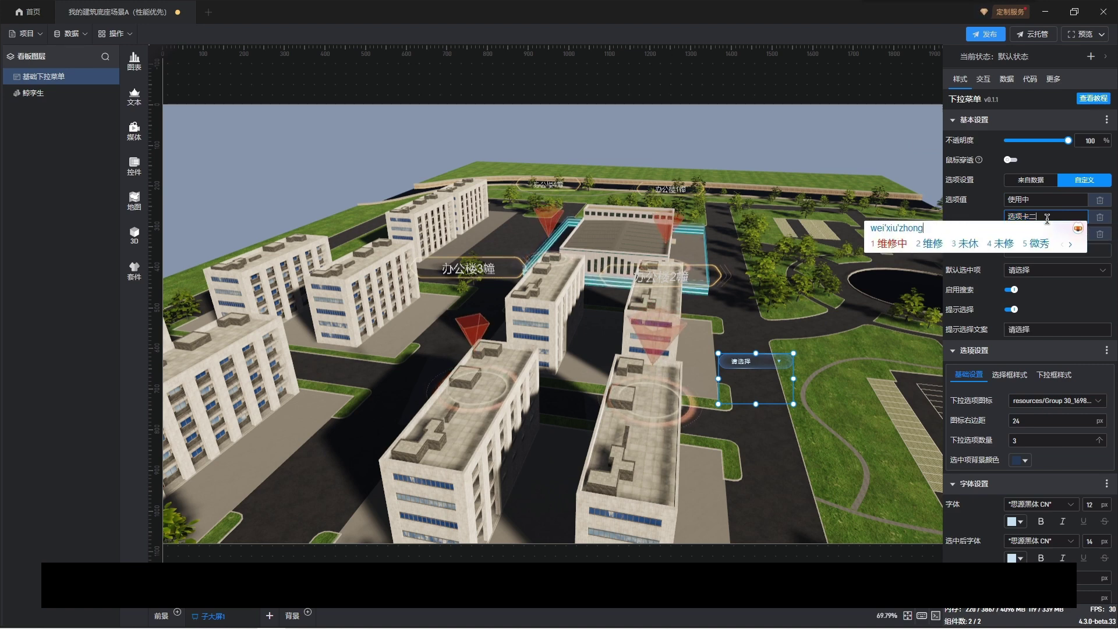
pyautogui.press('space')
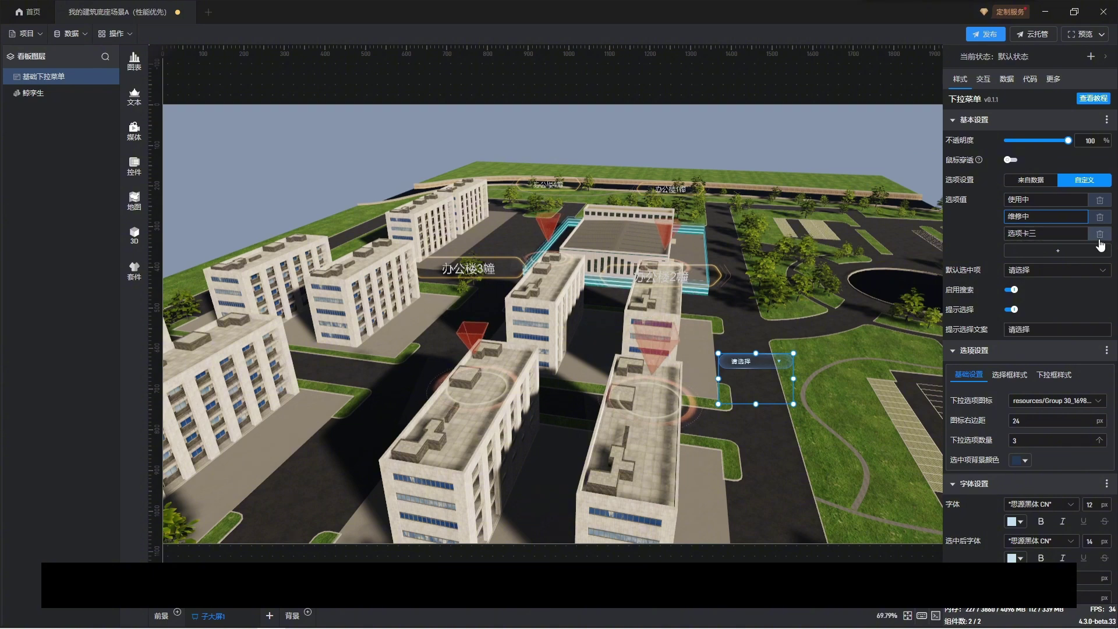
pyautogui.click(1101, 236)
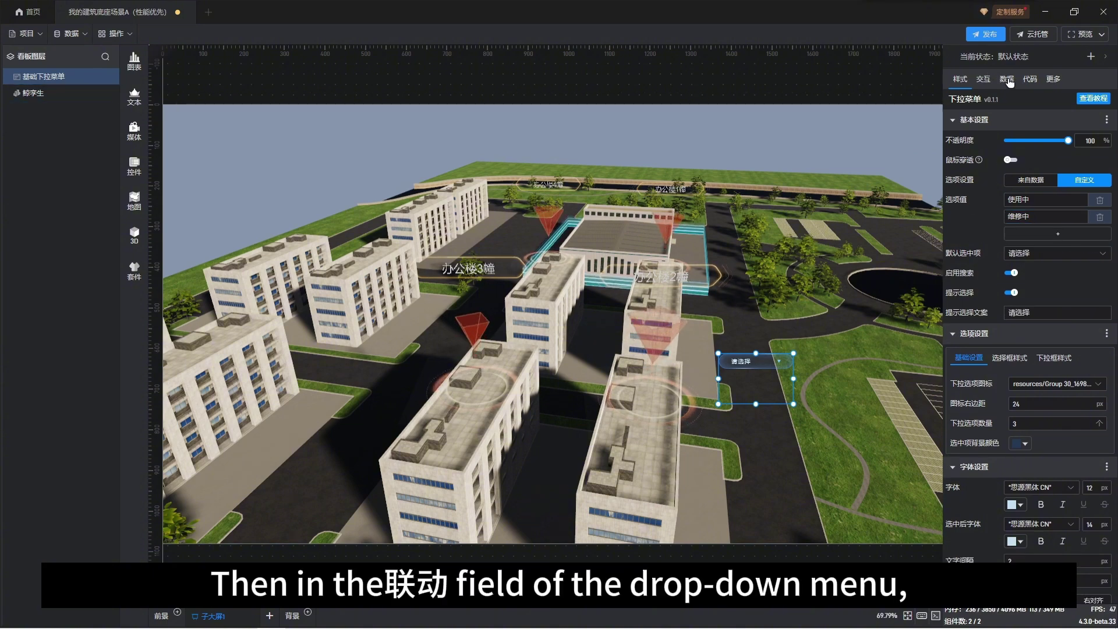
# - Set the linkage field (联动字段) of the drop-down menu to 状态
pyautogui.click(1007, 79)
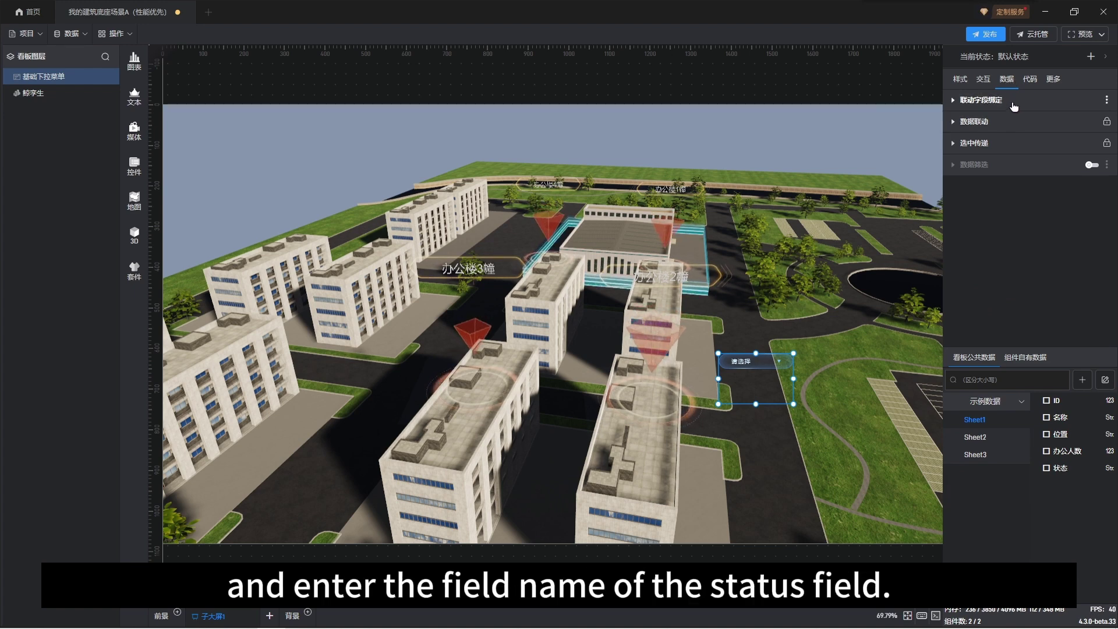
pyautogui.click(1016, 110)
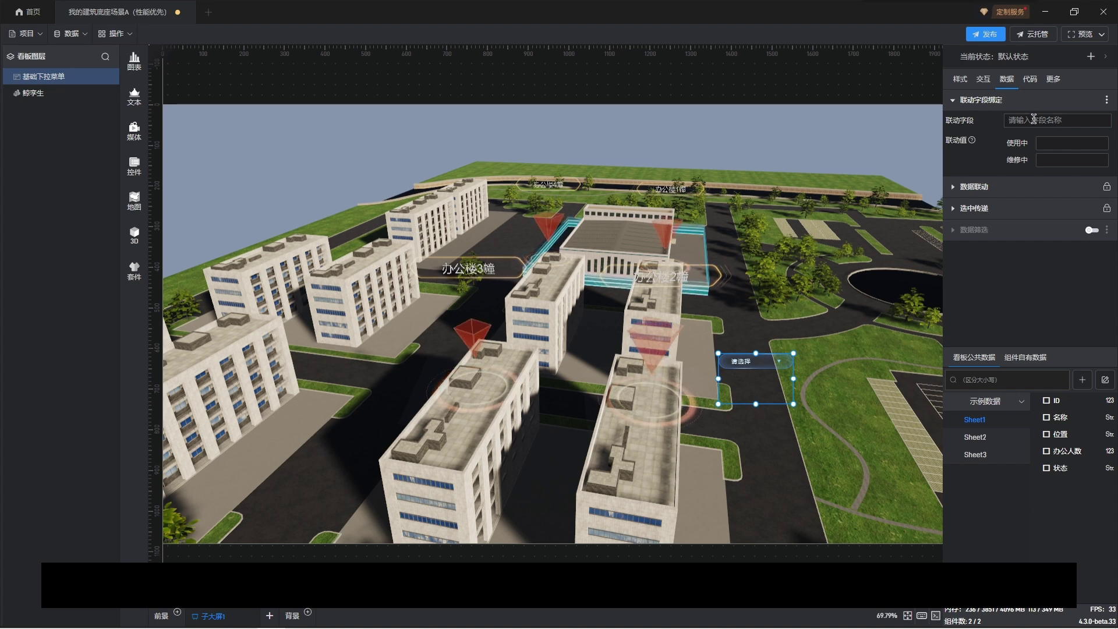
pyautogui.write('zhuangt')
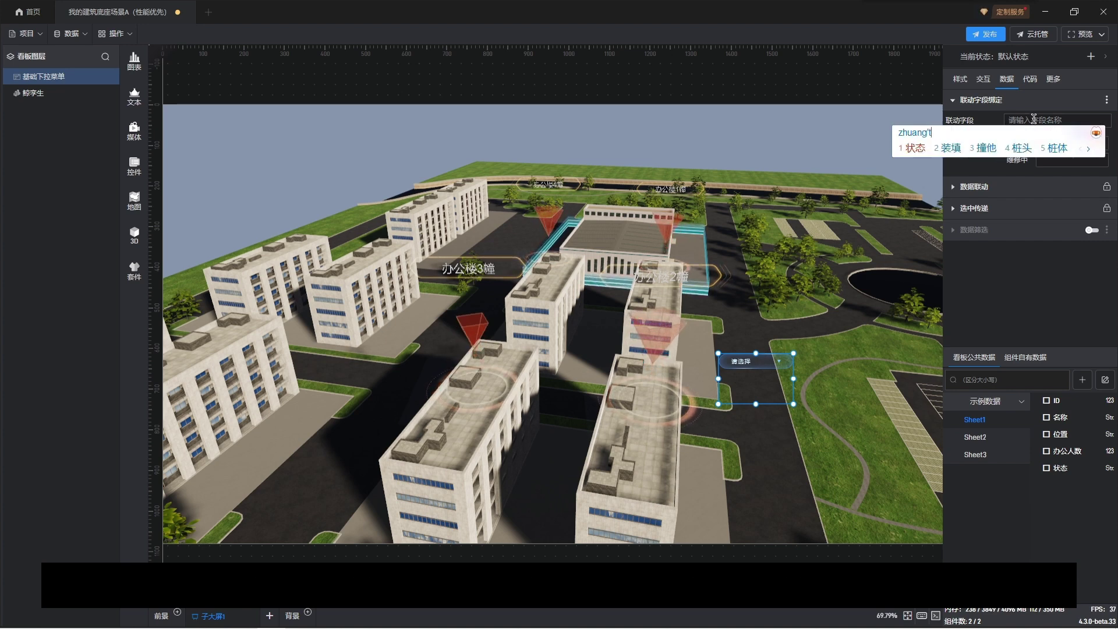
pyautogui.press('space')
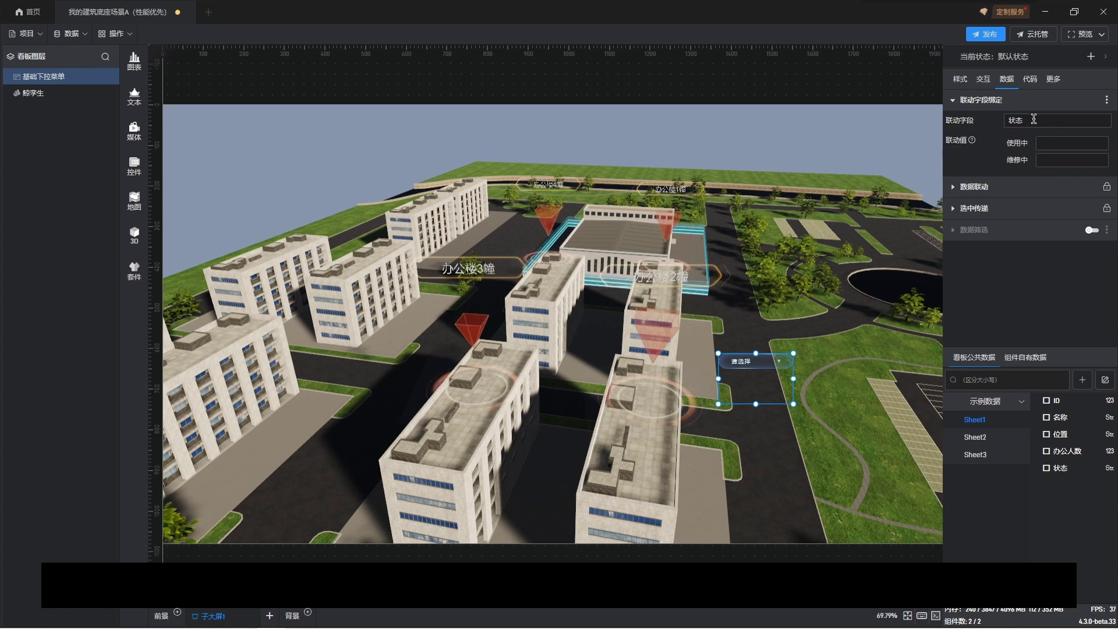
# - In the drop-down menu's data linkage, enable 联动其他组件 and 高级设置, and set the selection mode to whitelist (白名单模式)
pyautogui.click(990, 186)
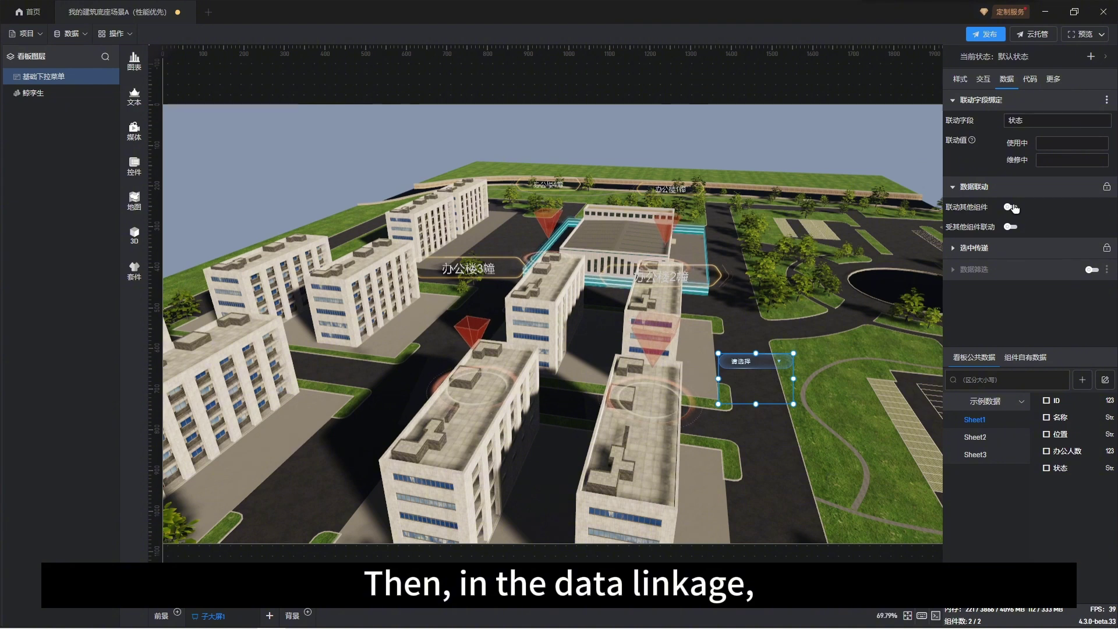
pyautogui.click(1012, 208)
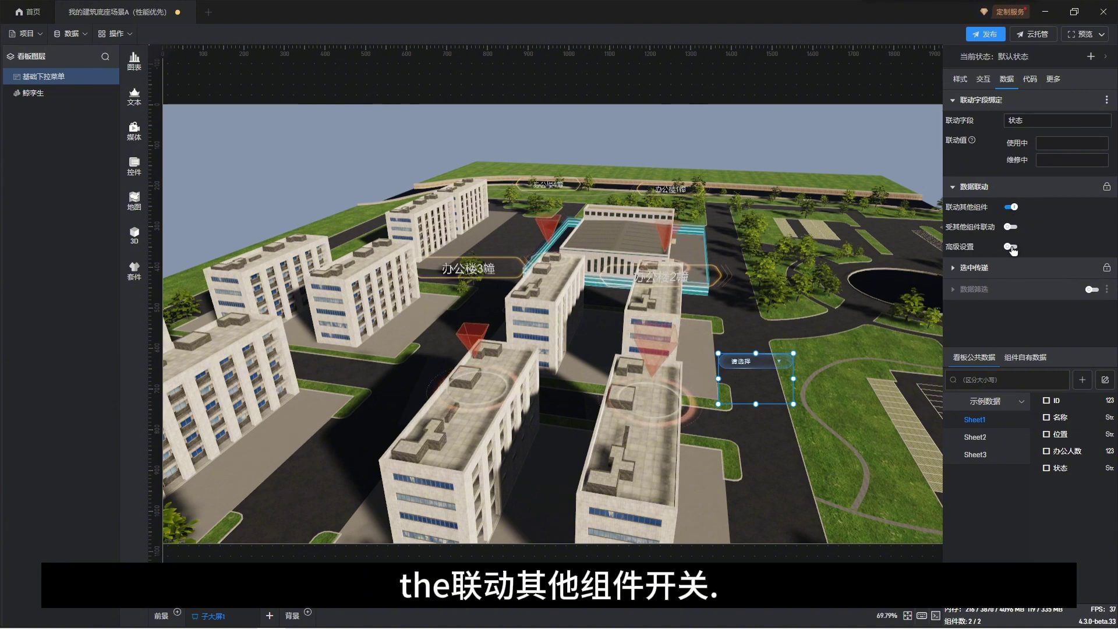
pyautogui.click(1012, 247)
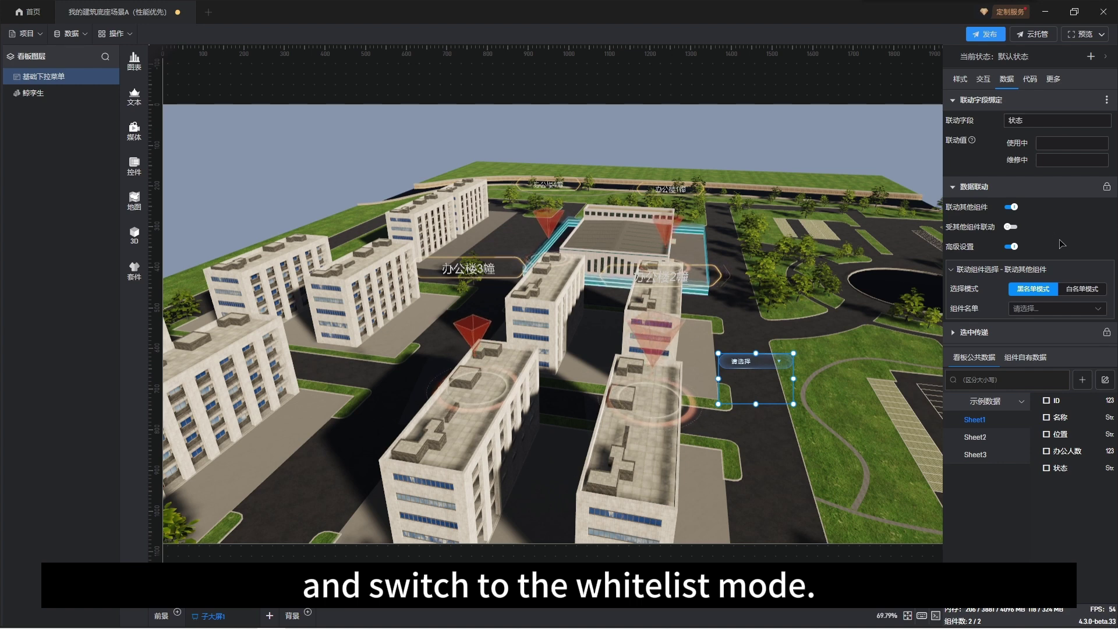
pyautogui.click(1081, 290)
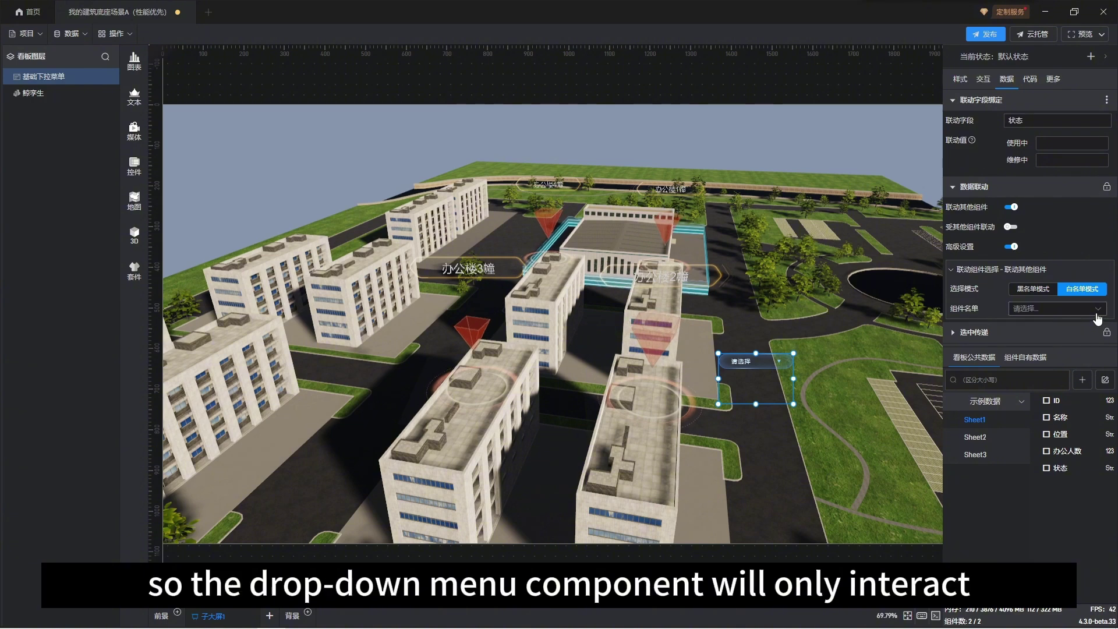
# - Add the 标记1 marker group from the scene's 标绘层 to the drop-down menu's linkage whitelist
pyautogui.click(1097, 314)
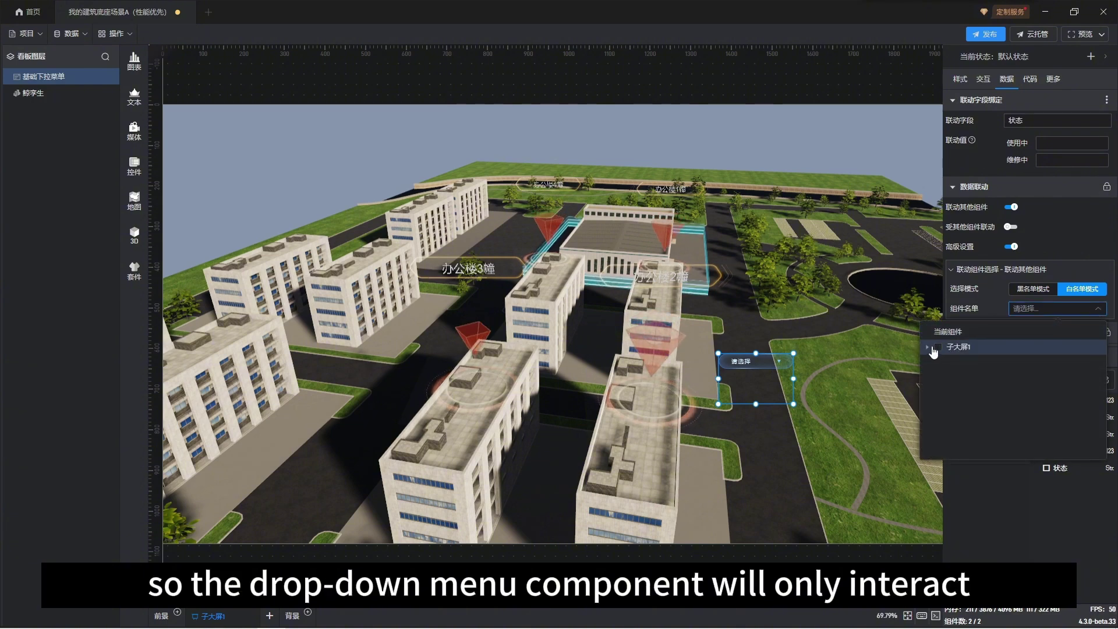
pyautogui.click(927, 348)
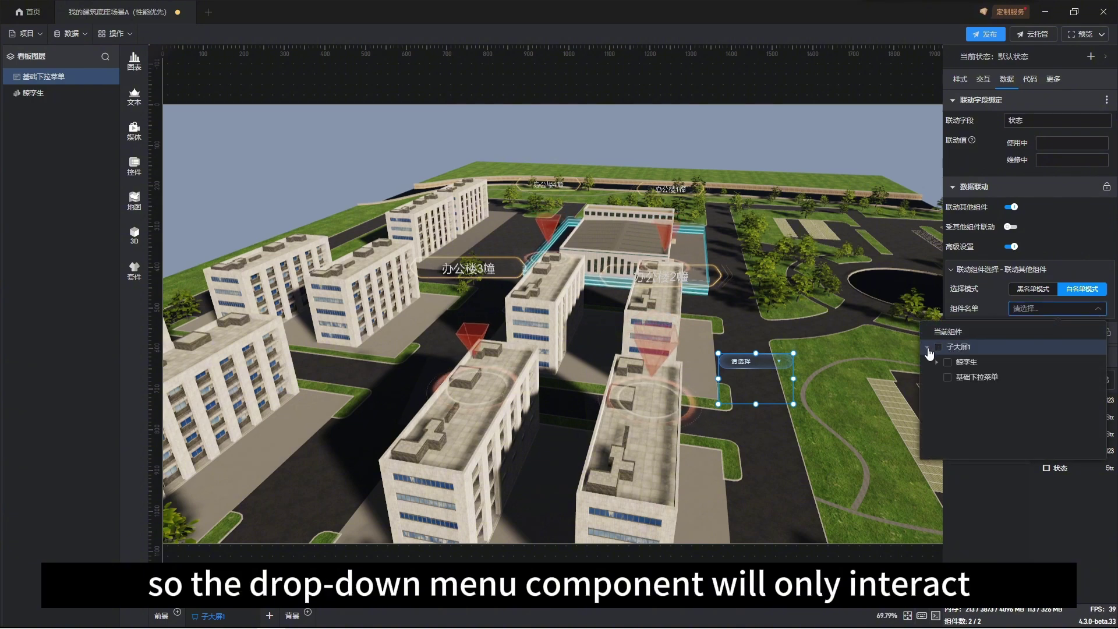
pyautogui.click(935, 362)
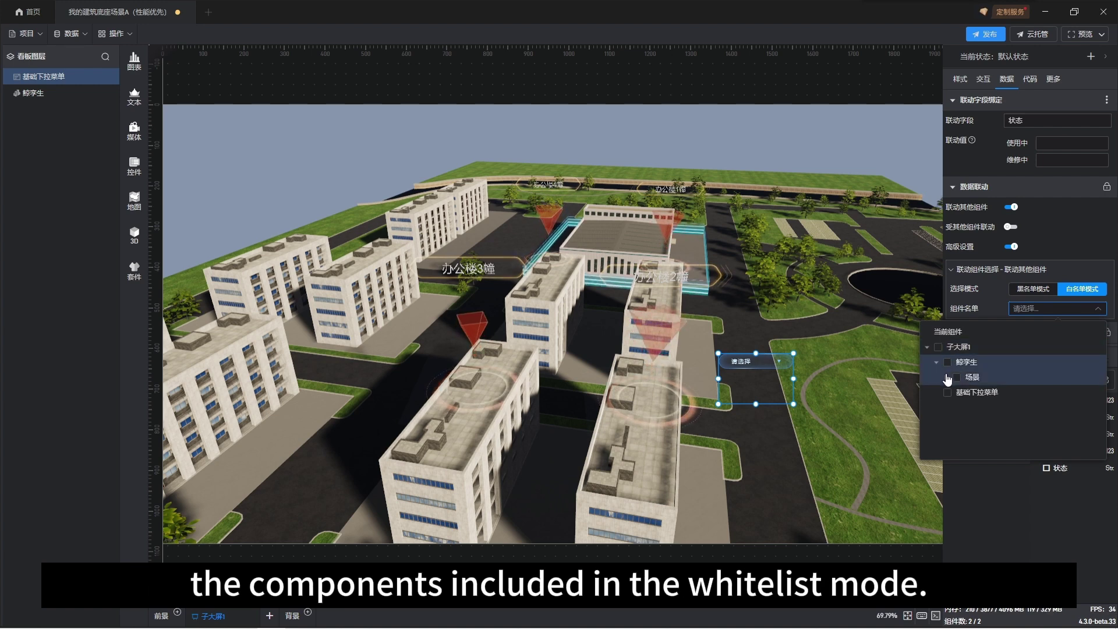
pyautogui.click(947, 378)
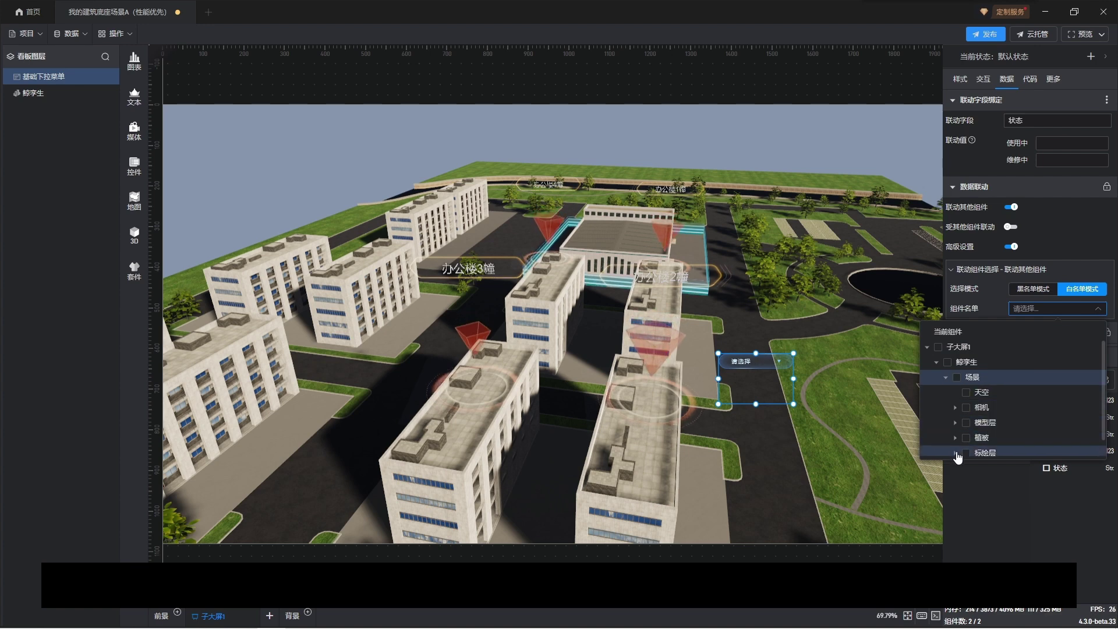
pyautogui.scroll(-1, 966, 437)
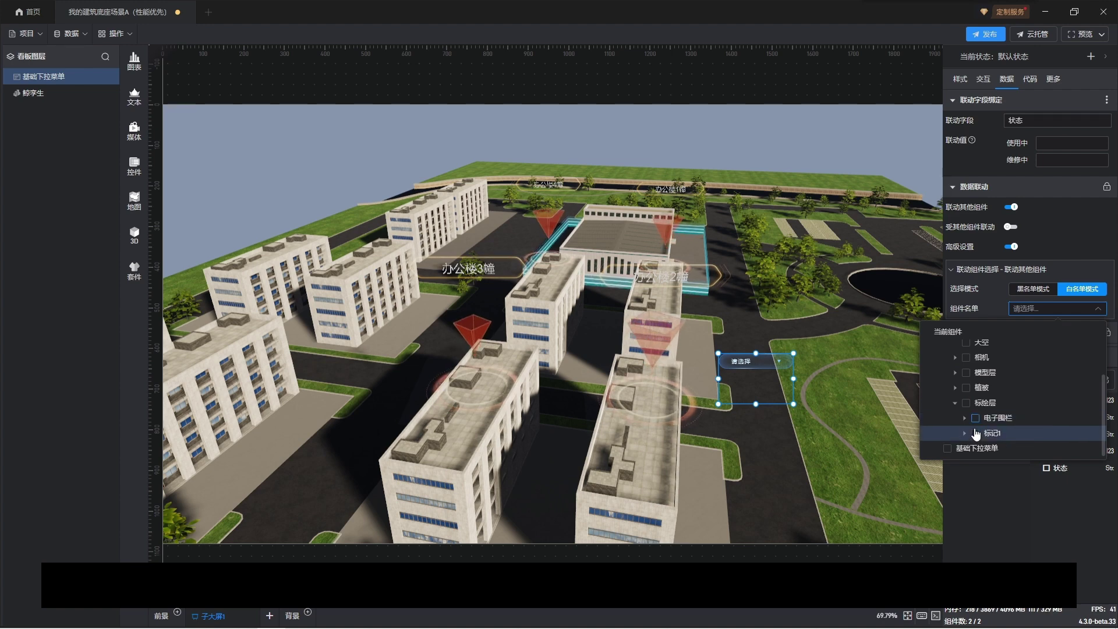
pyautogui.click(976, 433)
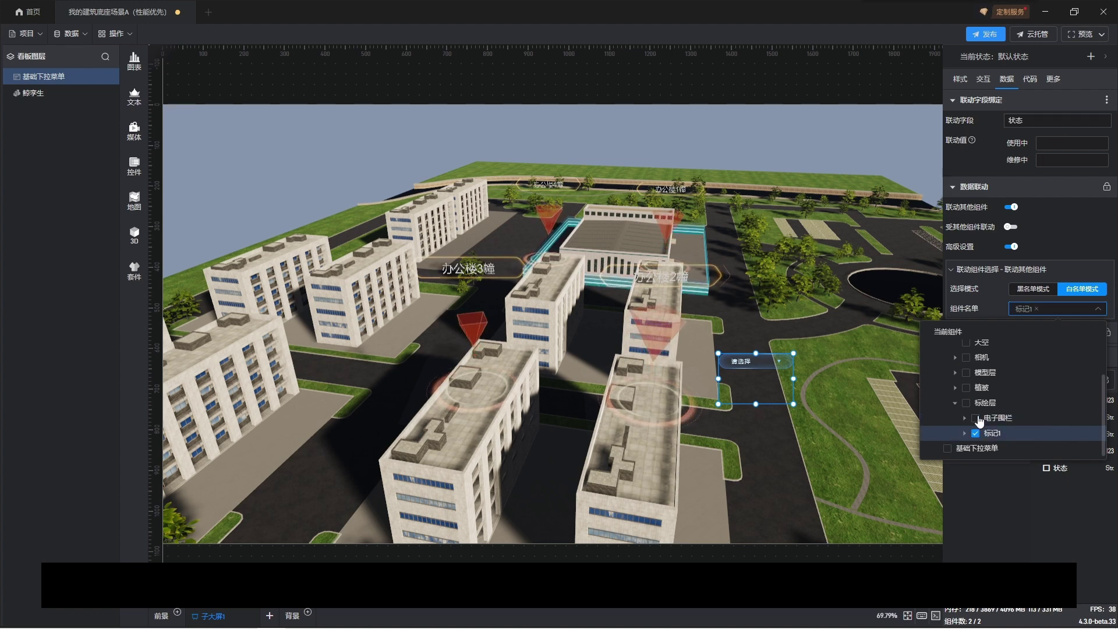
pyautogui.click(1071, 266)
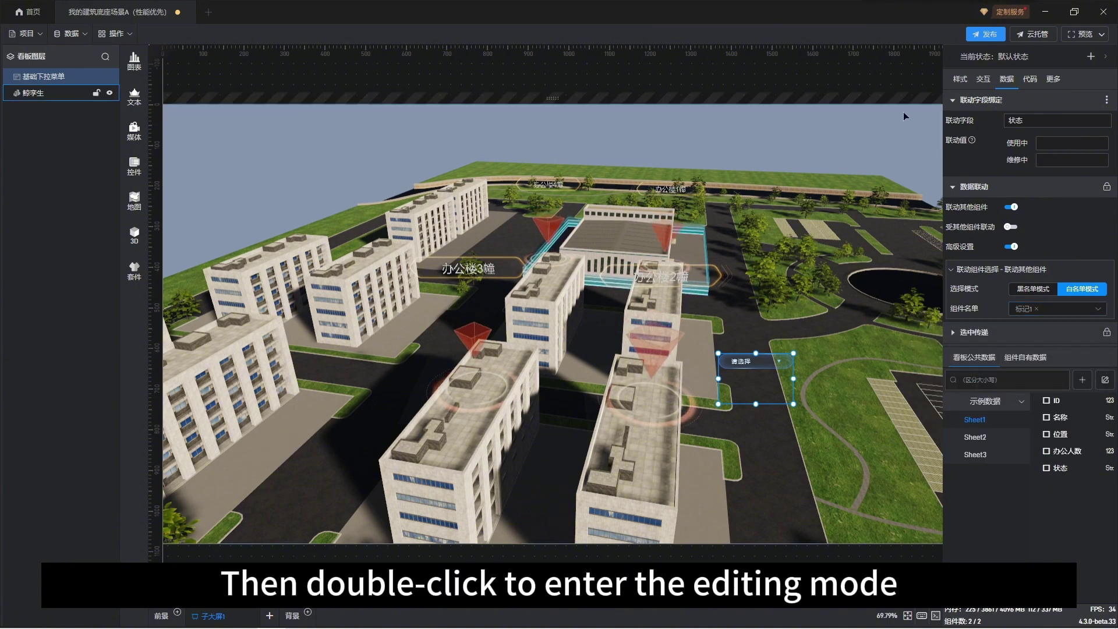
# - Enter the 3D scene's editing mode and enable 受其他组件联动 in the data linkage of the 标记1 marker group
pyautogui.click(878, 153)
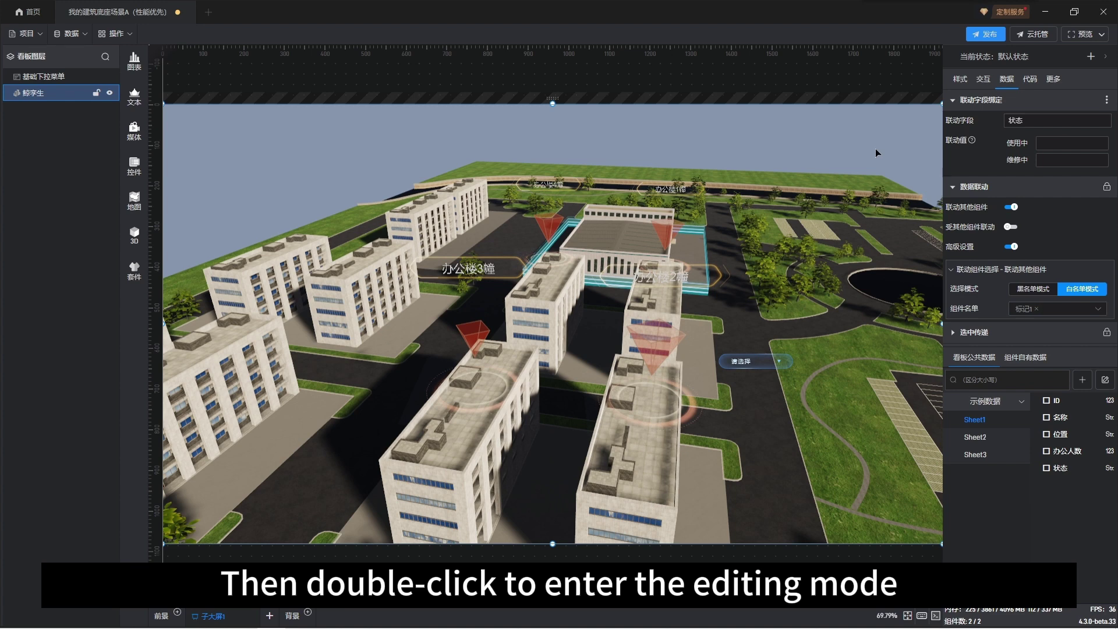
pyautogui.doubleClick(877, 152)
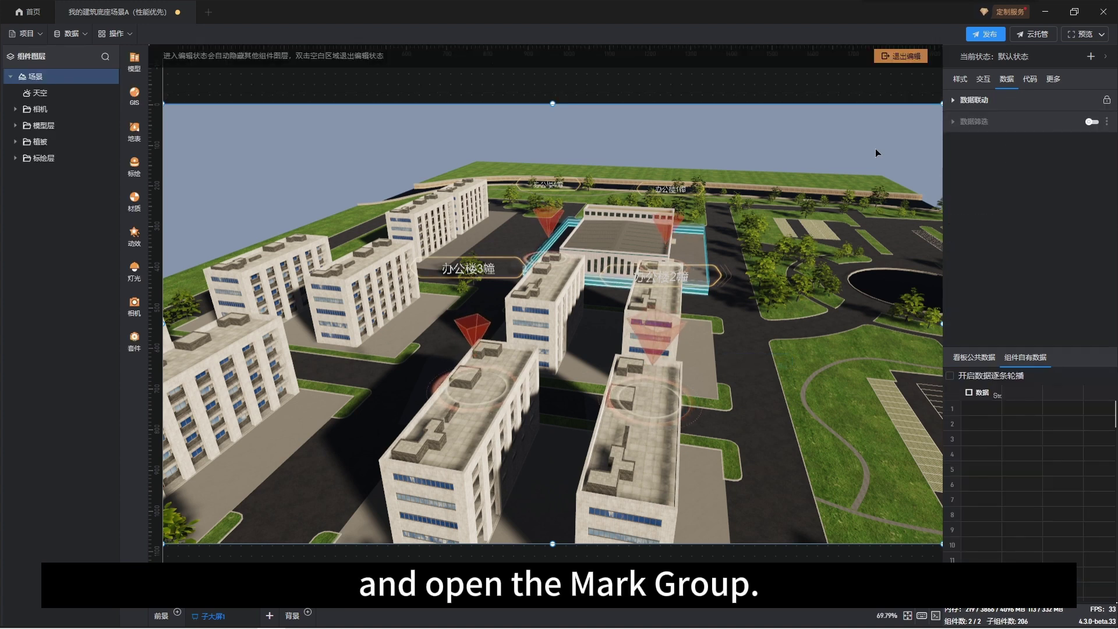
pyautogui.click(12, 158)
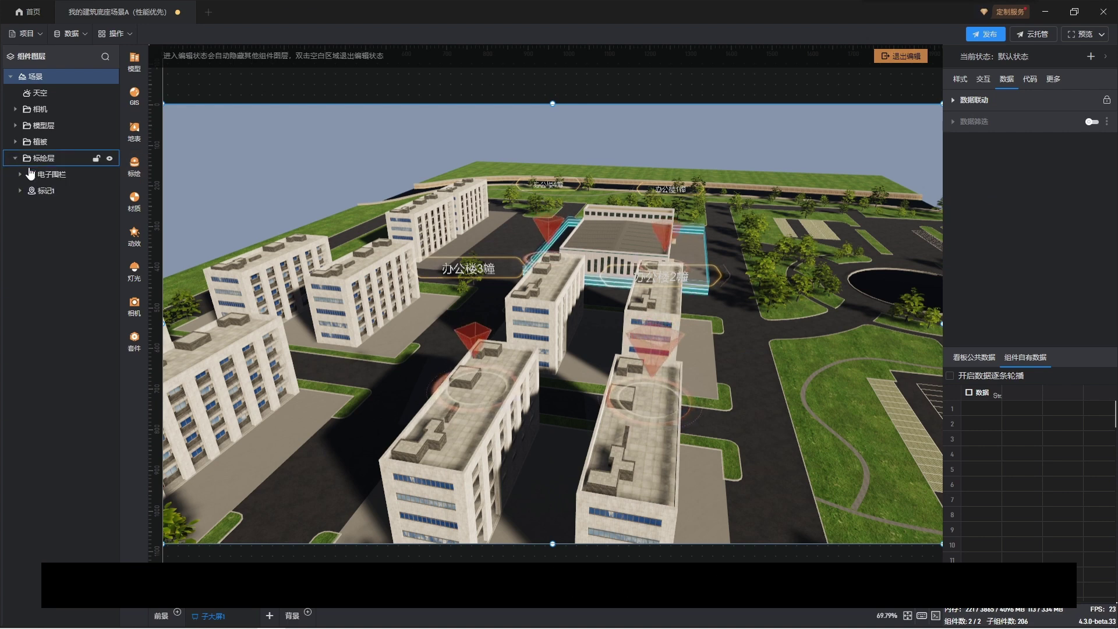
pyautogui.click(41, 190)
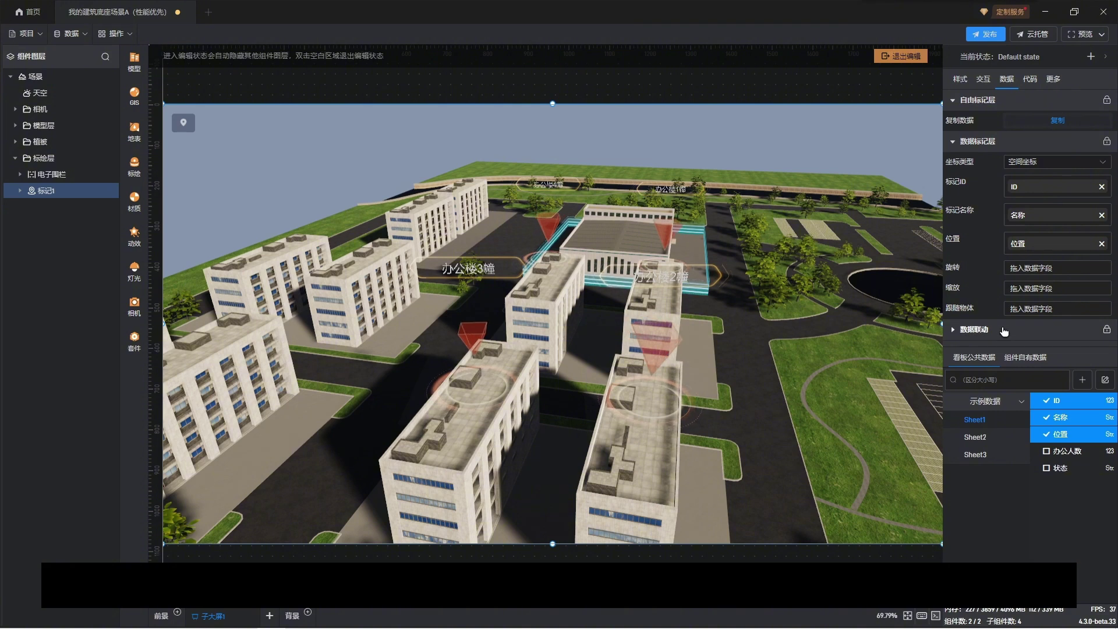
pyautogui.scroll(-2, 999, 335)
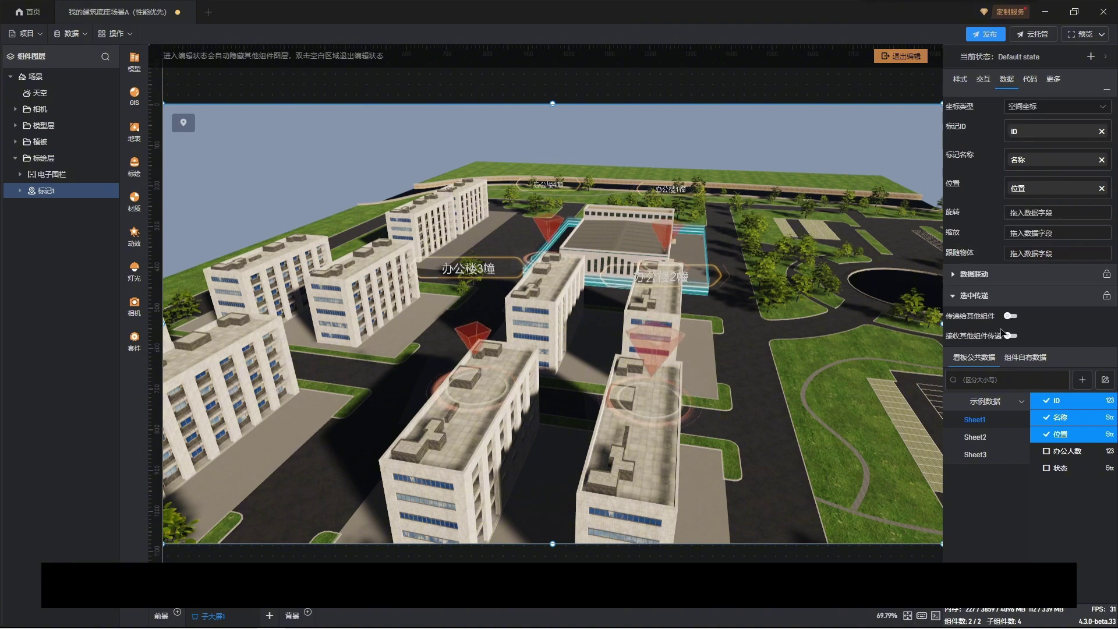
pyautogui.click(998, 278)
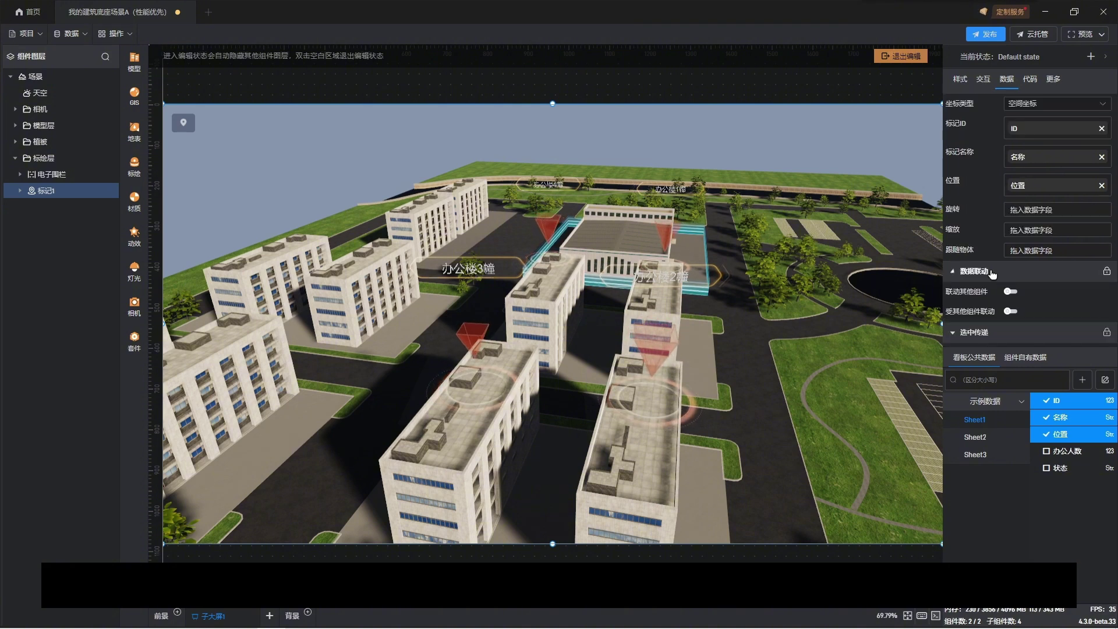
pyautogui.click(1012, 312)
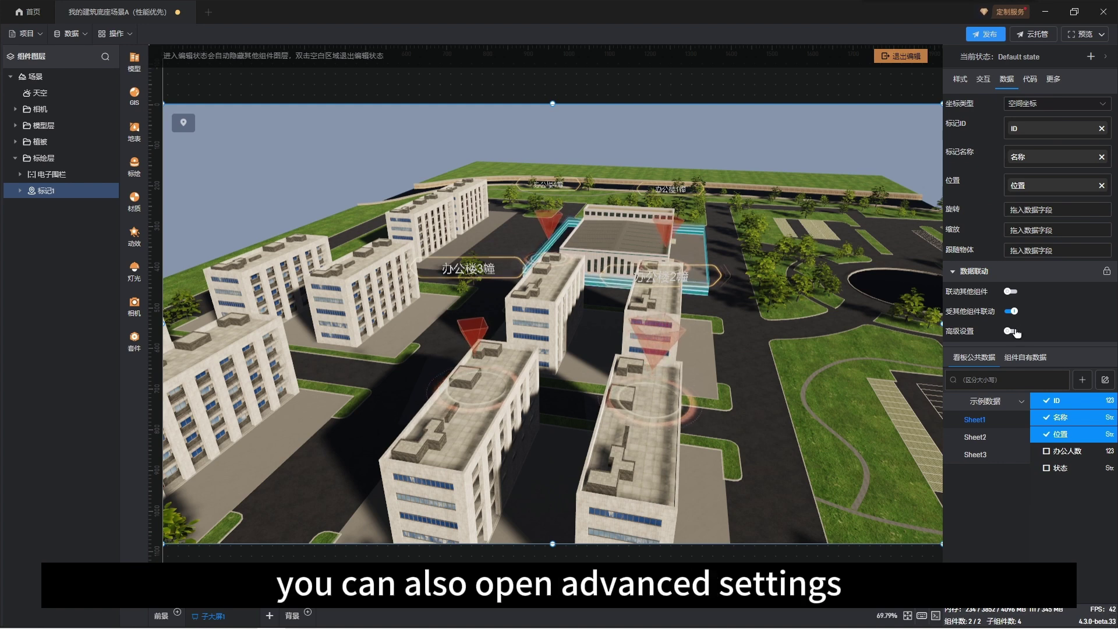
# - Enable 高级设置 for the marker group's linkage, set it to whitelist mode and add 基础下拉菜单 to the component list
pyautogui.click(1015, 331)
pyautogui.scroll(-2, 1030, 314)
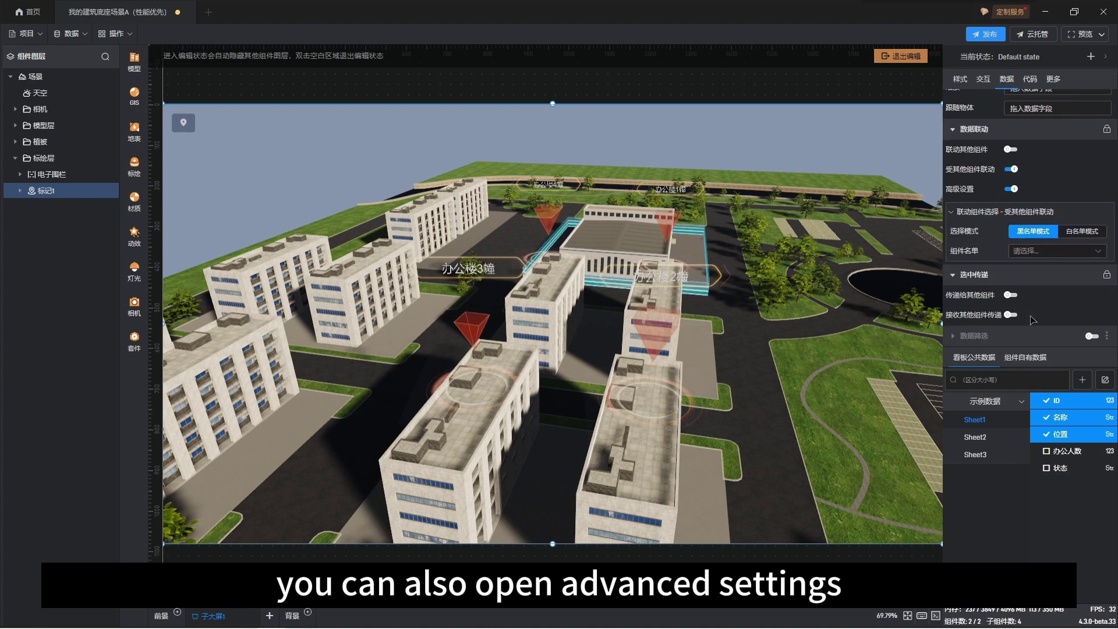
pyautogui.click(1080, 232)
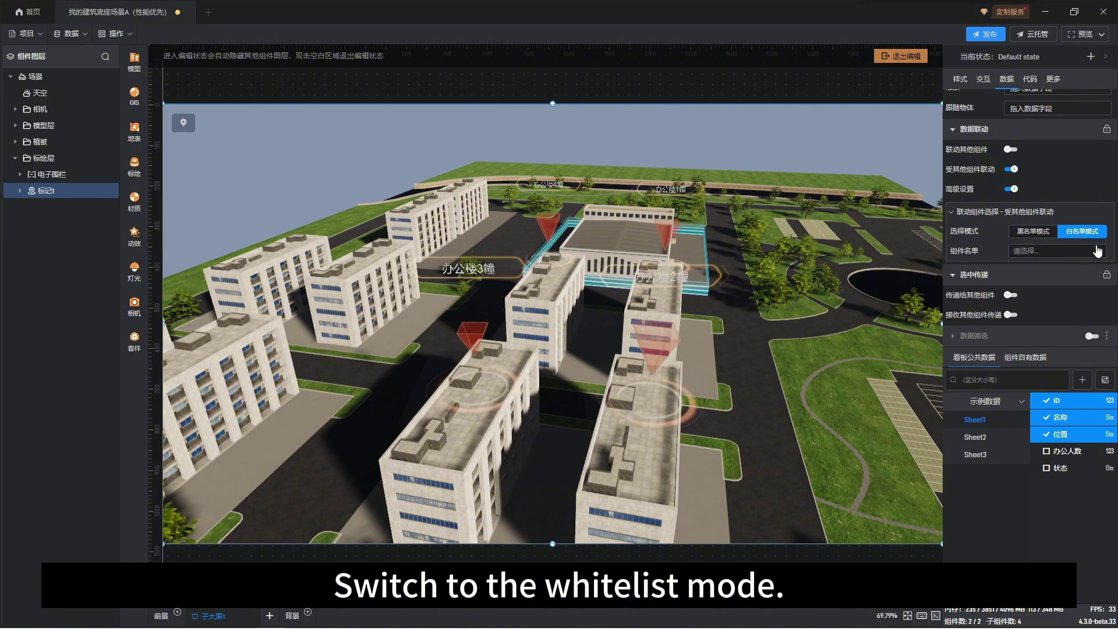
pyautogui.click(1100, 252)
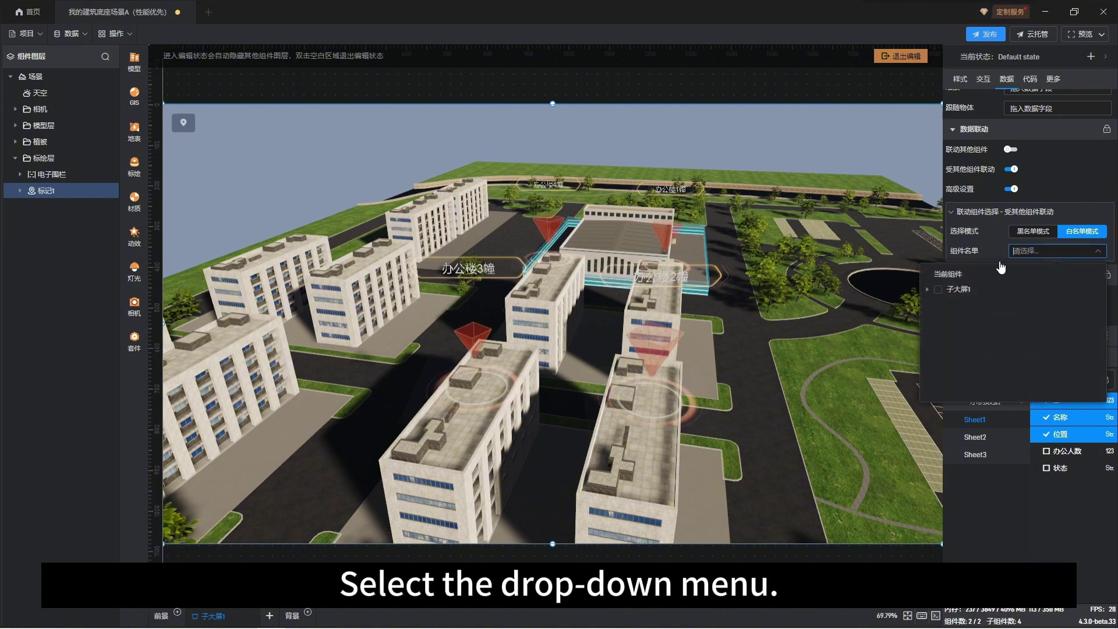
pyautogui.click(928, 289)
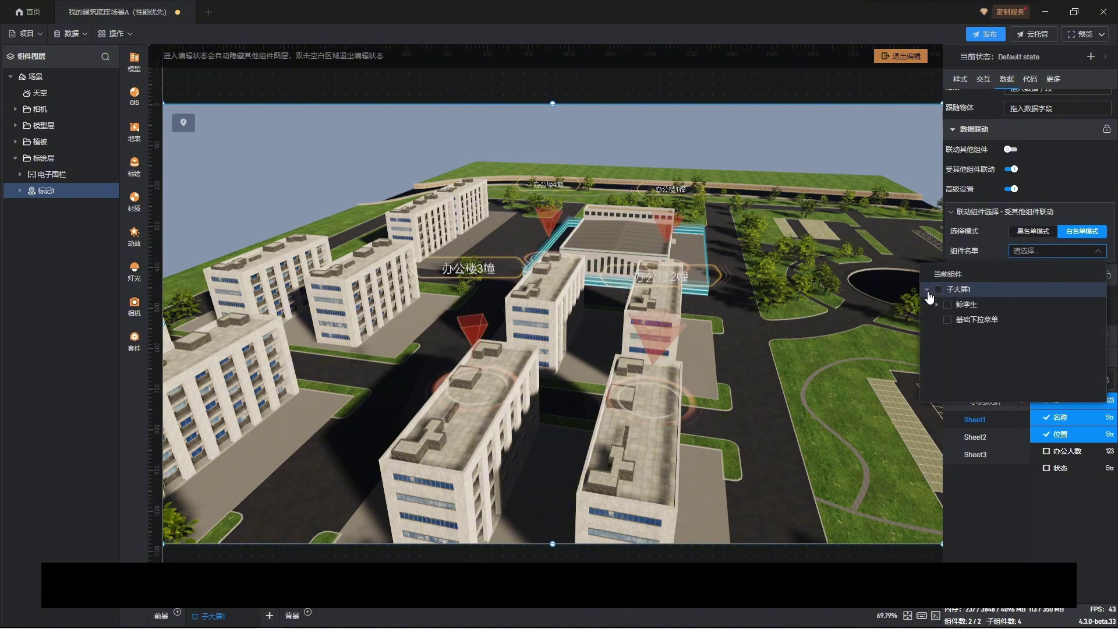
pyautogui.click(946, 320)
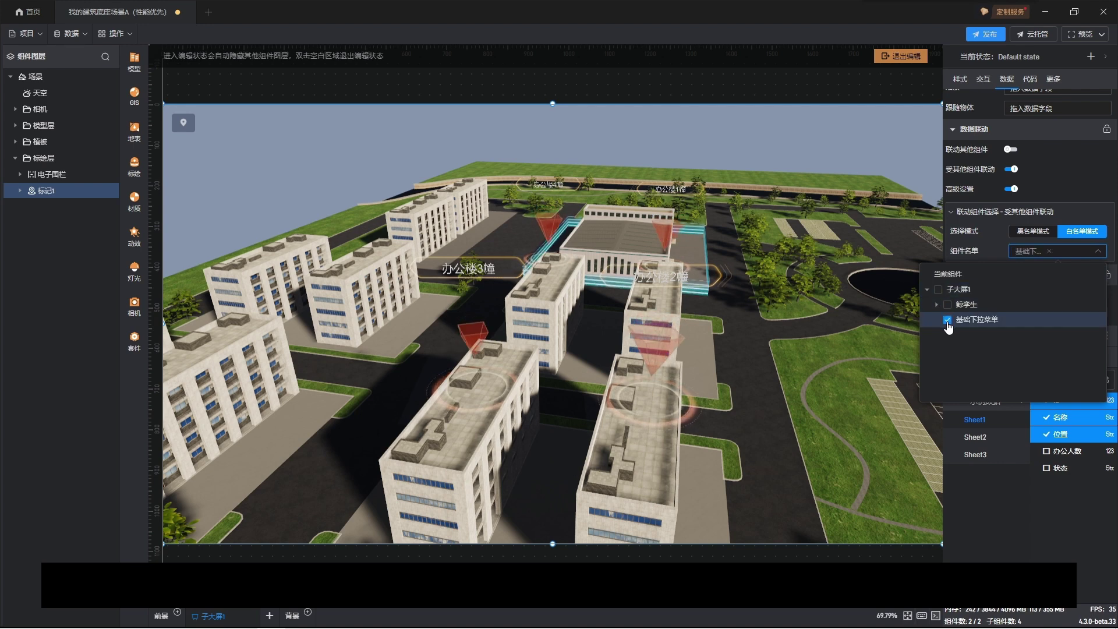
pyautogui.click(1096, 255)
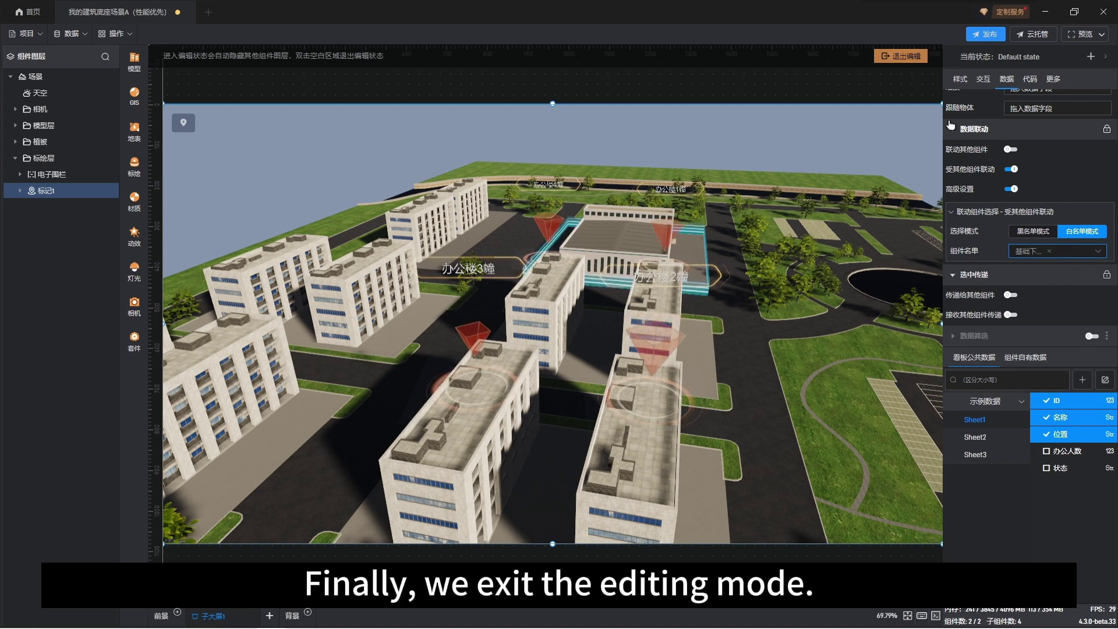
# - Exit the 3D scene's editing mode and choose 使用中 in the drop-down menu to test the marker linkage
pyautogui.click(900, 57)
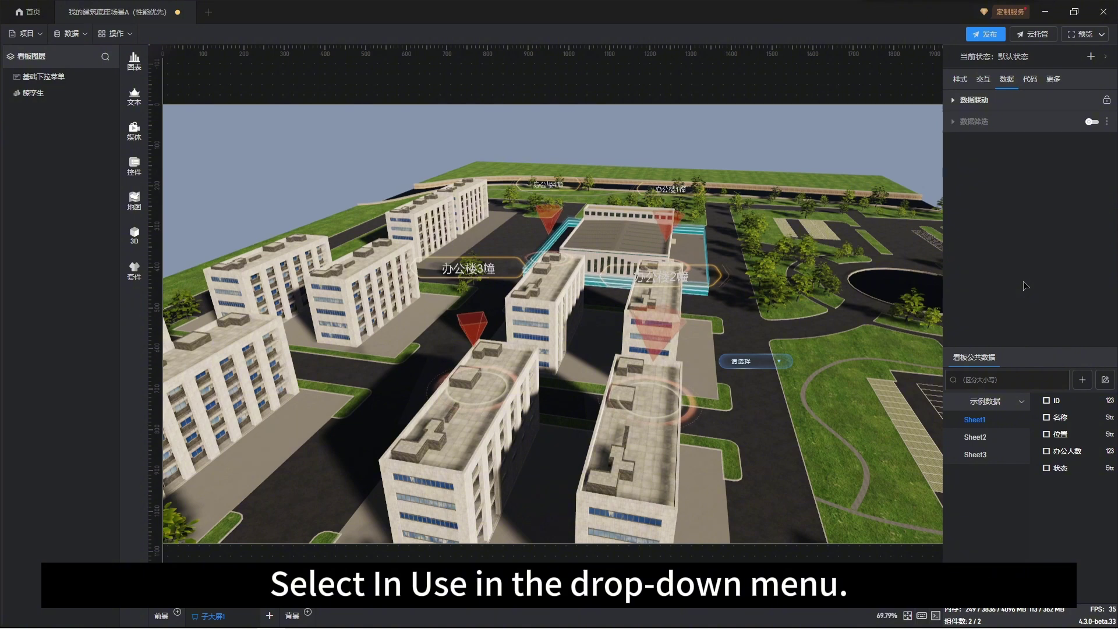
pyautogui.click(781, 363)
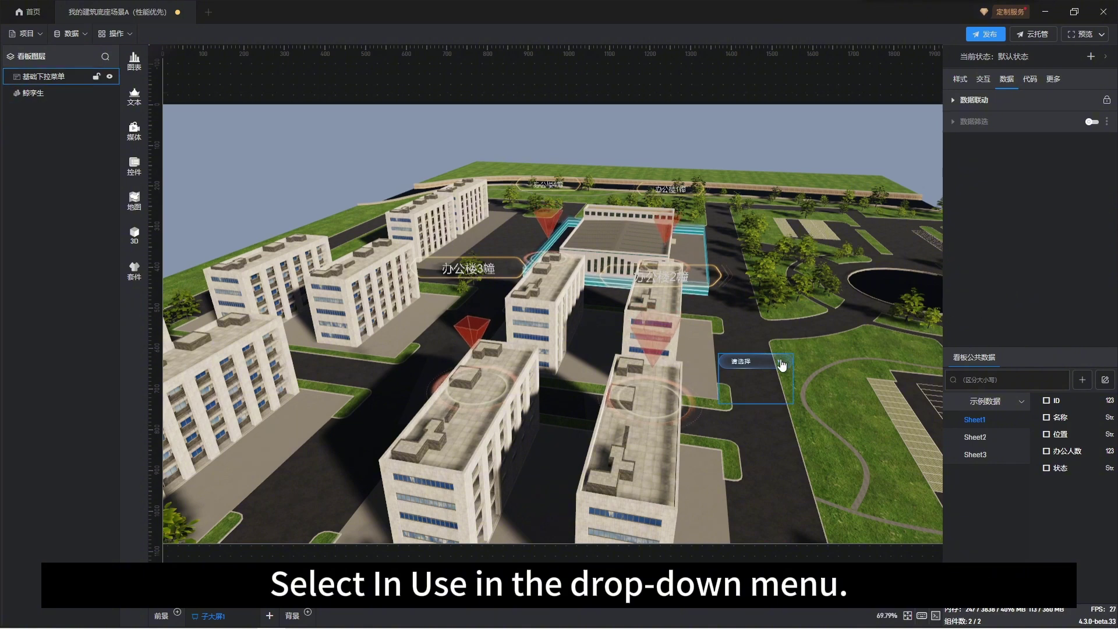
pyautogui.click(779, 363)
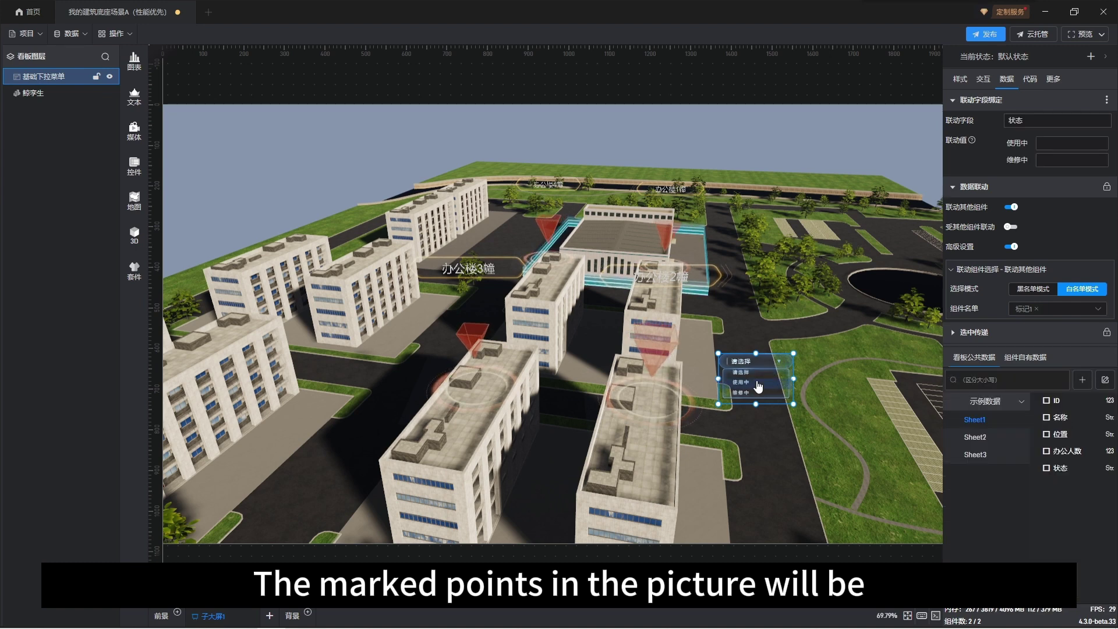
pyautogui.click(756, 383)
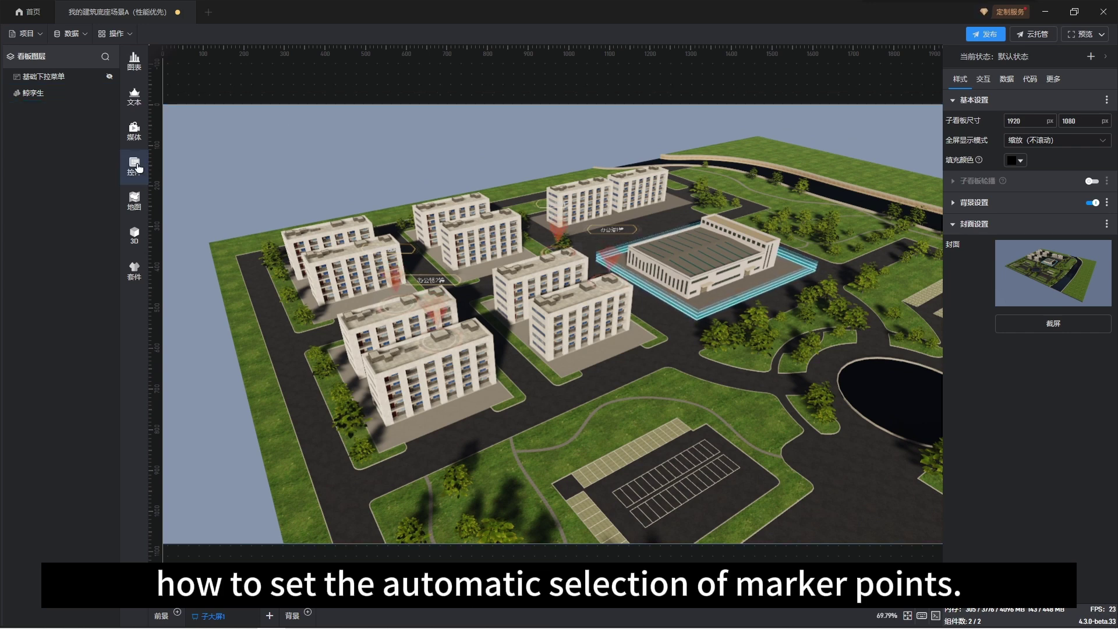
# - Add a 弹窗 pop-up component to the screen and enter its editing mode
pyautogui.click(138, 166)
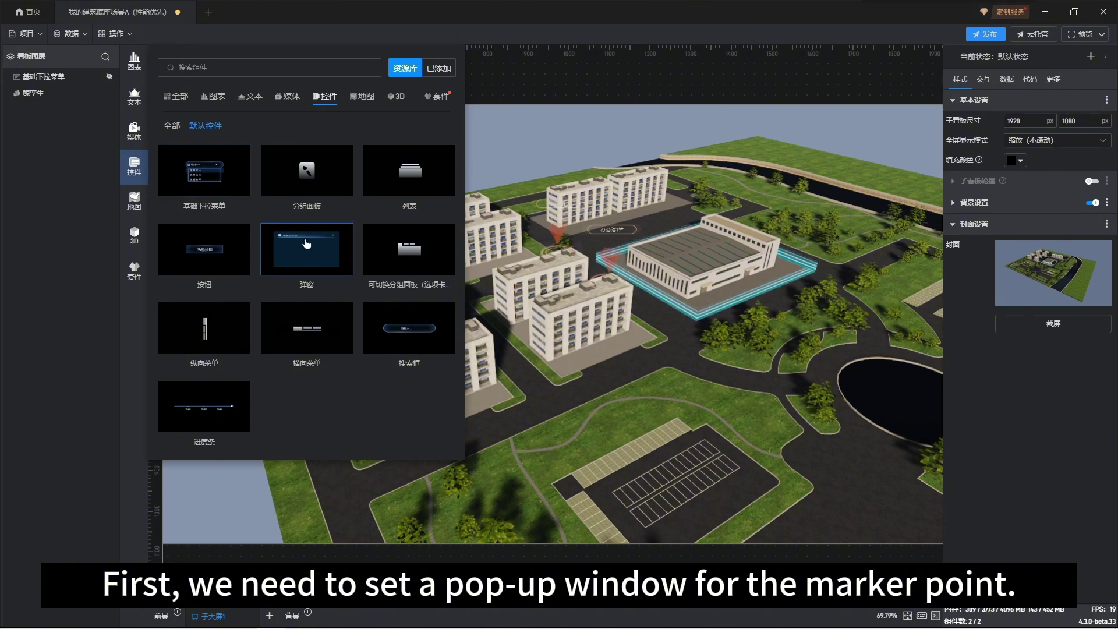
pyautogui.click(307, 243)
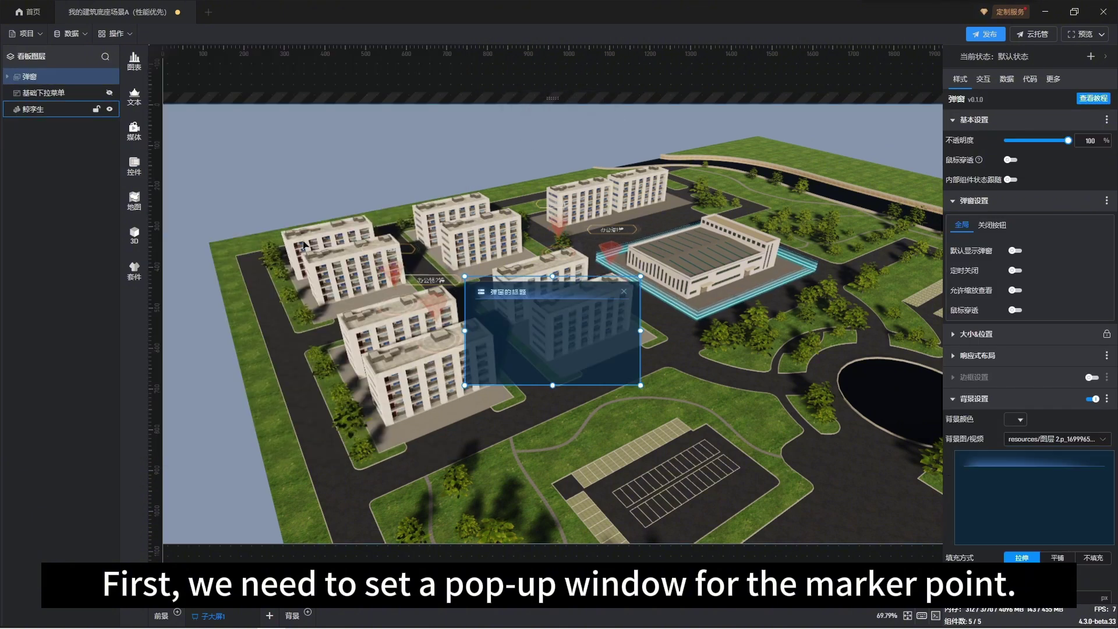
pyautogui.doubleClick(520, 320)
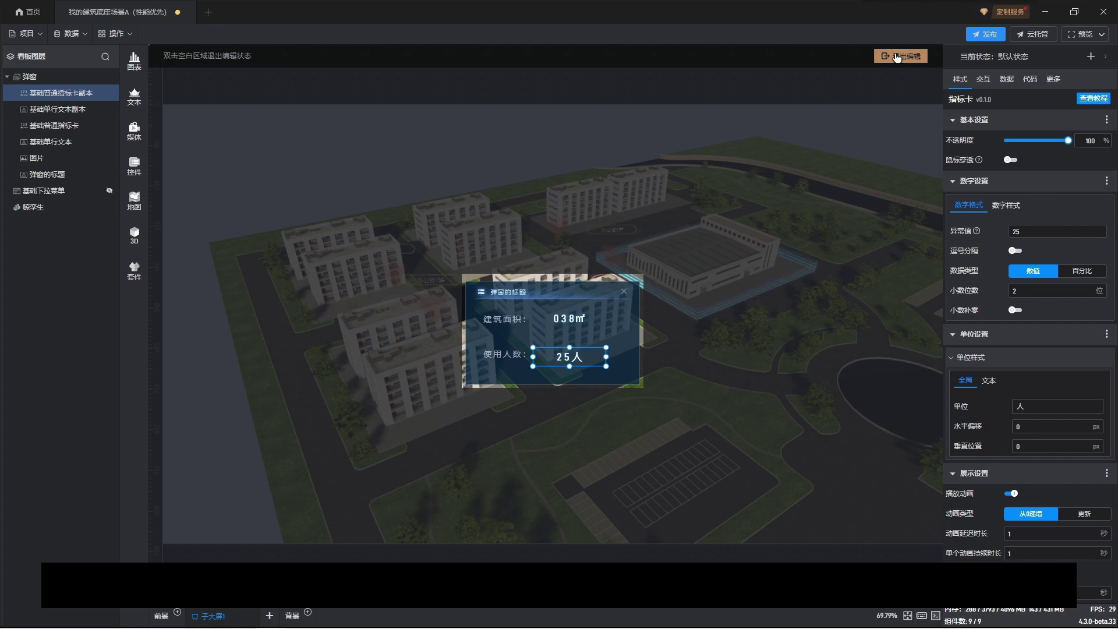
# - Exit the pop-up's editing mode, collapse the 弹窗 layer and close the pop-up window
pyautogui.click(897, 57)
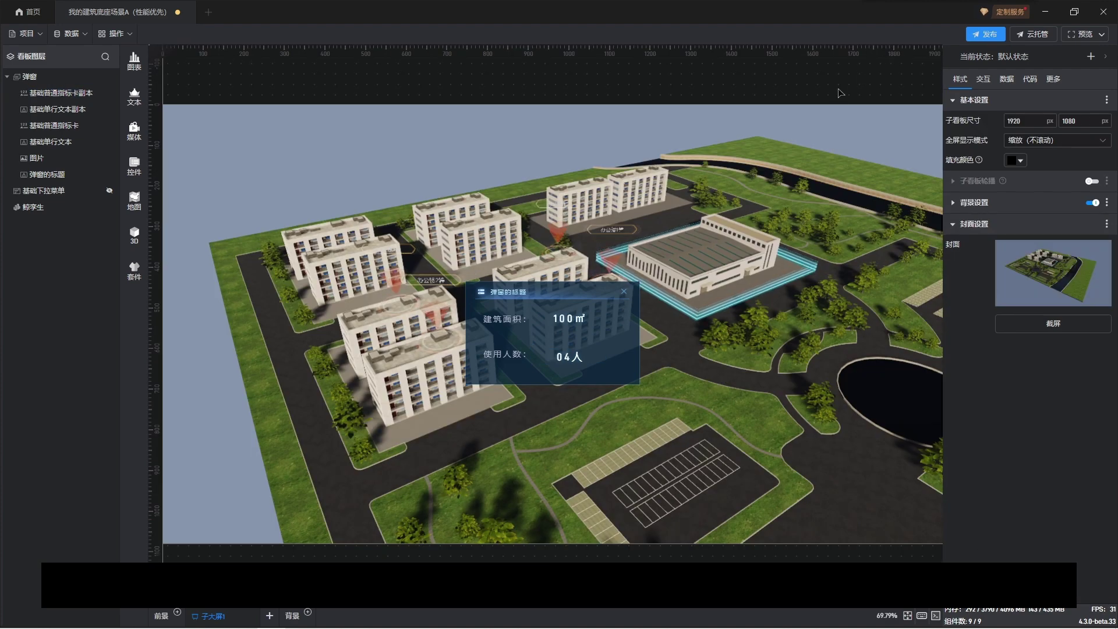
pyautogui.click(831, 123)
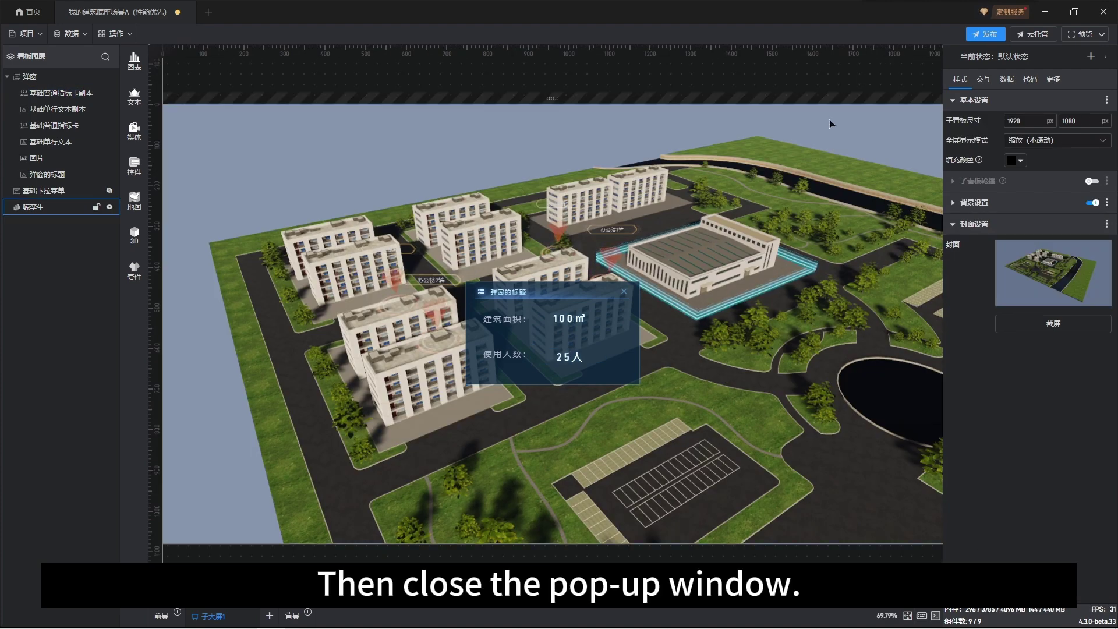
pyautogui.press('Escape')
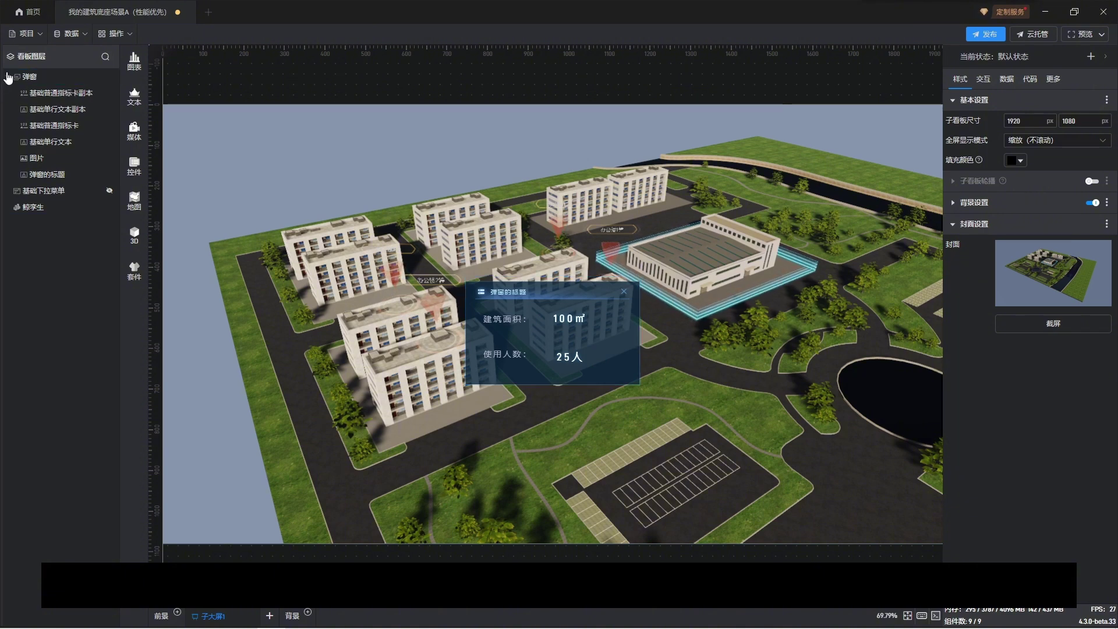
pyautogui.click(7, 78)
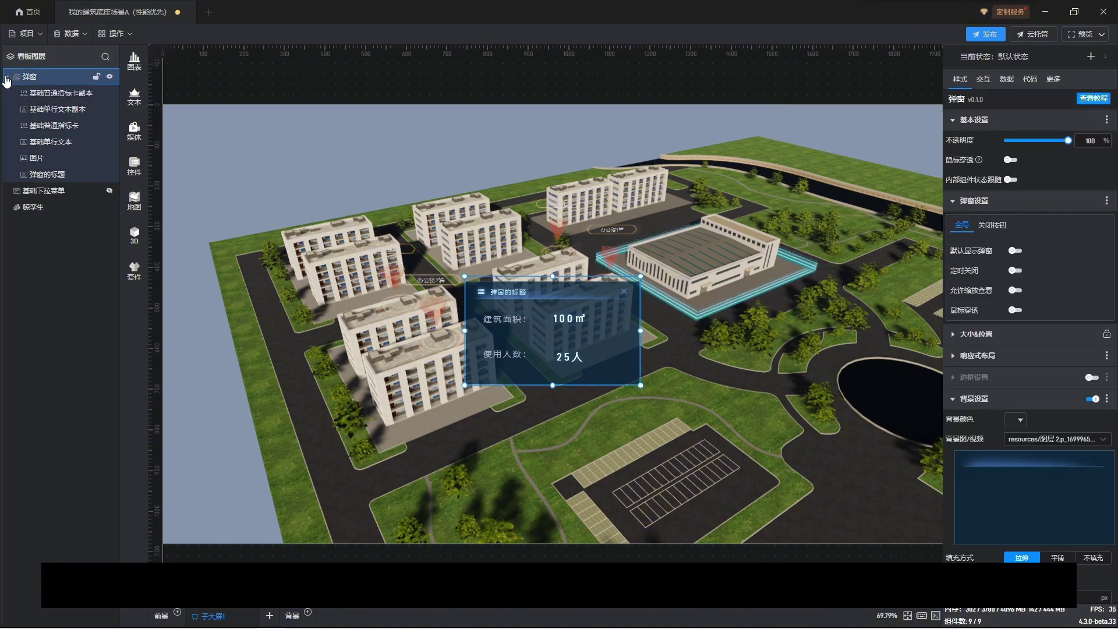
pyautogui.click(7, 77)
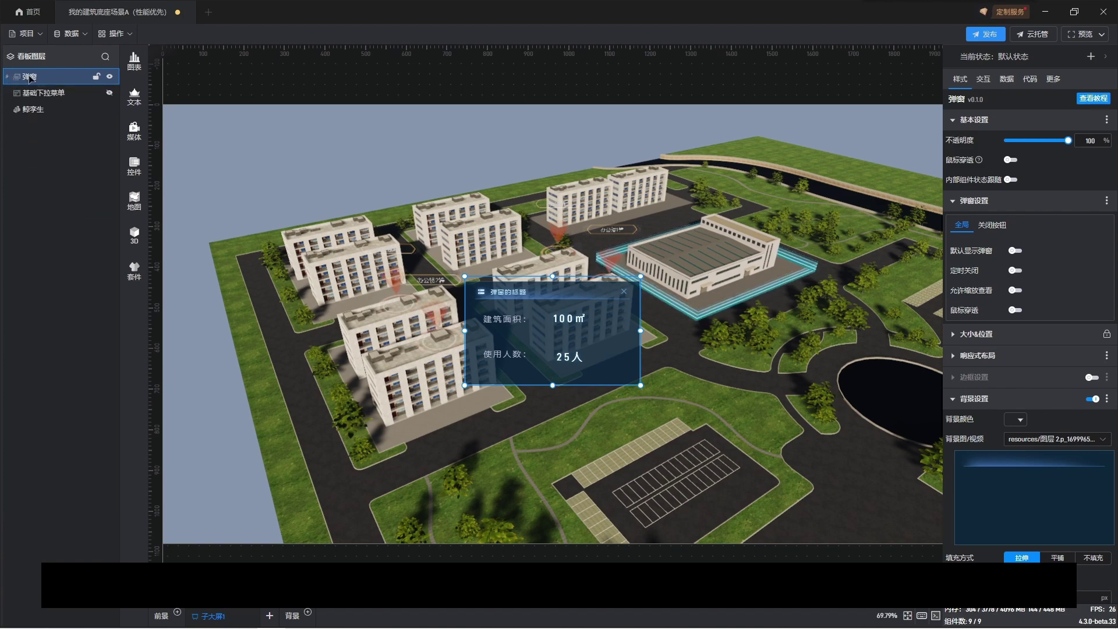
pyautogui.rightClick(30, 77)
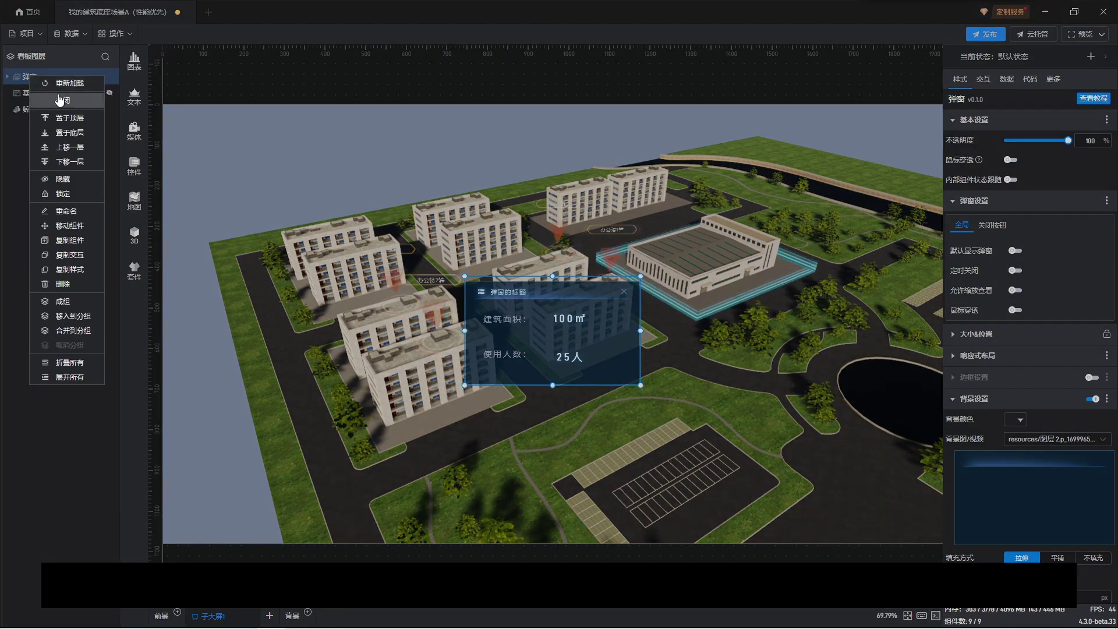
pyautogui.click(60, 100)
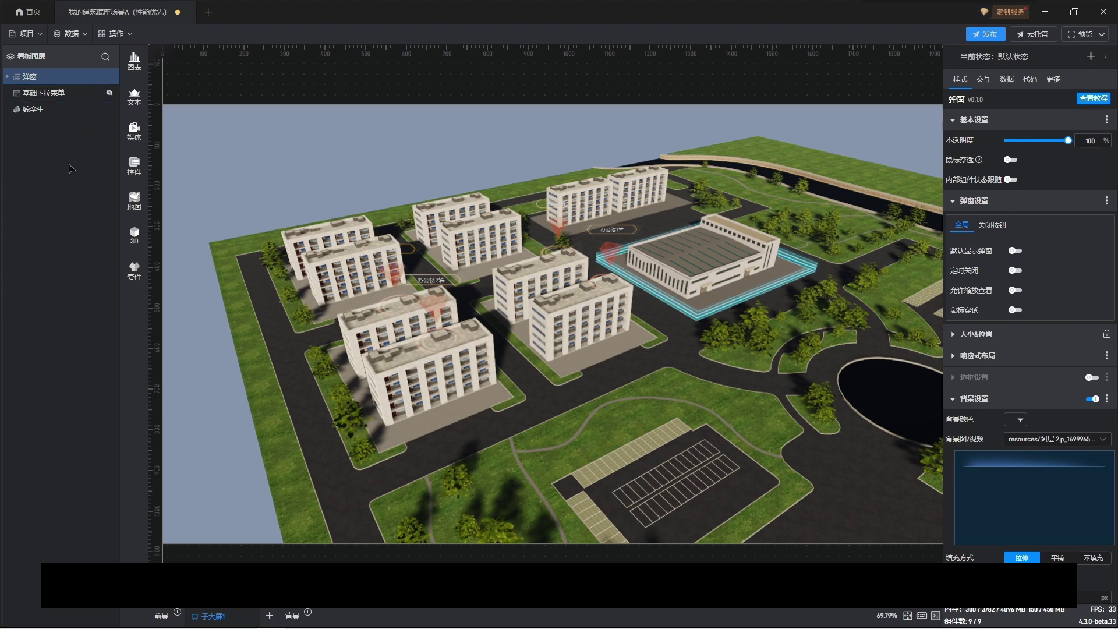
pyautogui.click(99, 156)
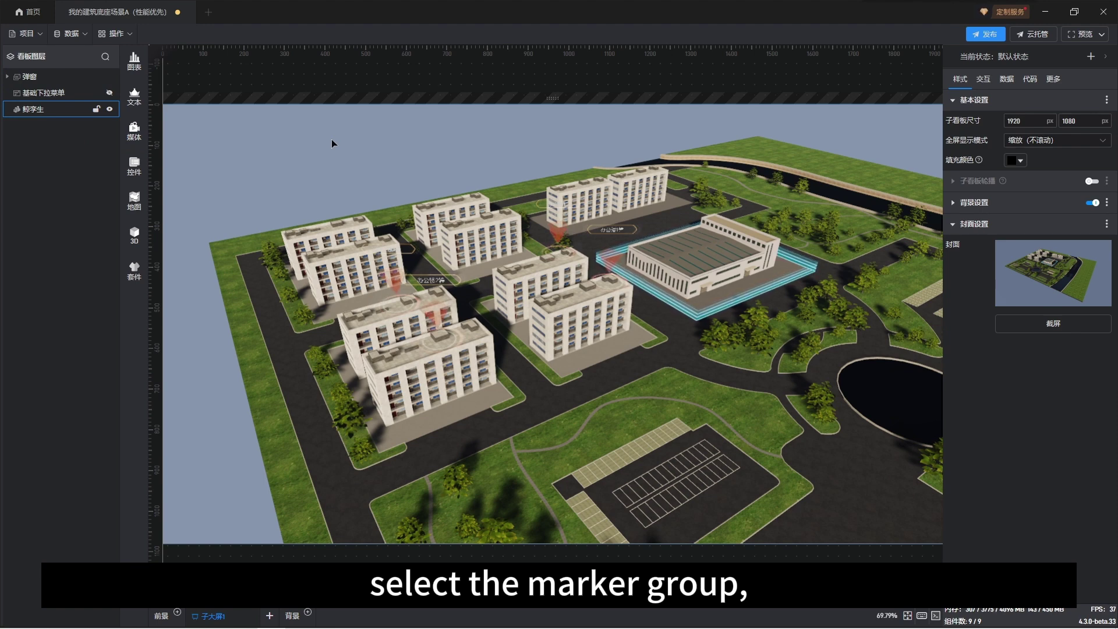
# - Enter the 3D scene's editing mode and select the 标记1 marker group under 标绘层
pyautogui.click(331, 138)
pyautogui.doubleClick(330, 138)
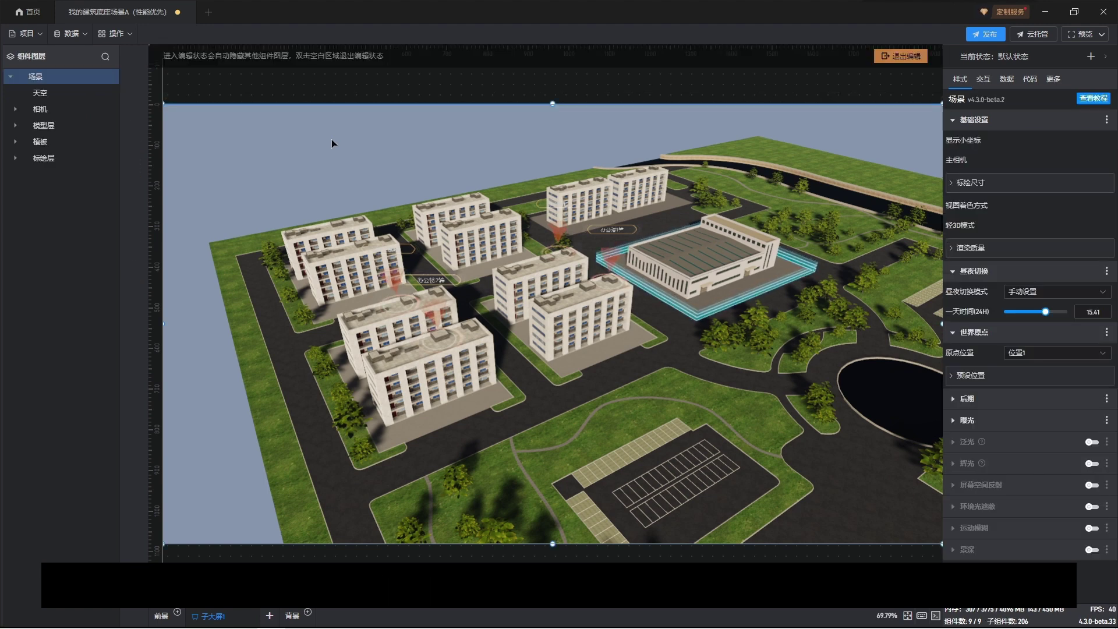
pyautogui.click(15, 158)
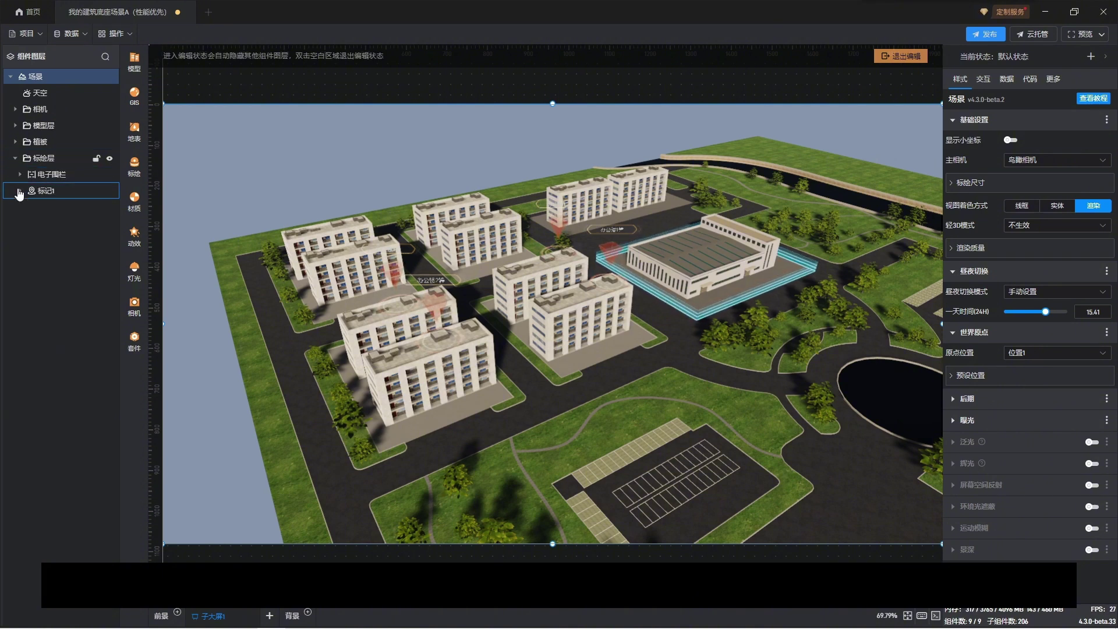
pyautogui.click(19, 191)
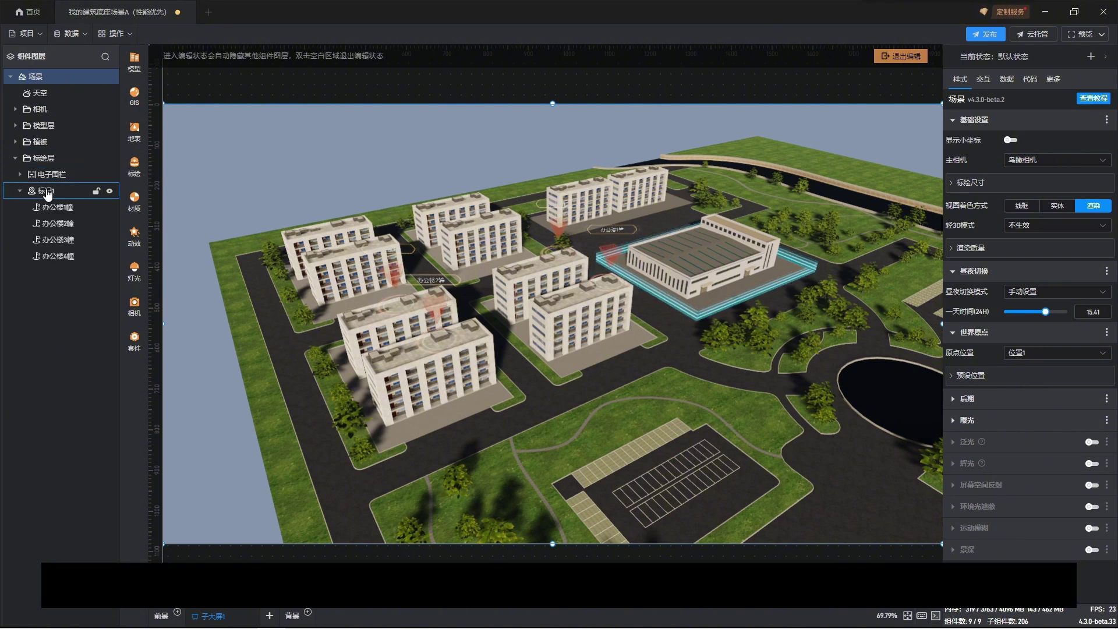
pyautogui.click(47, 192)
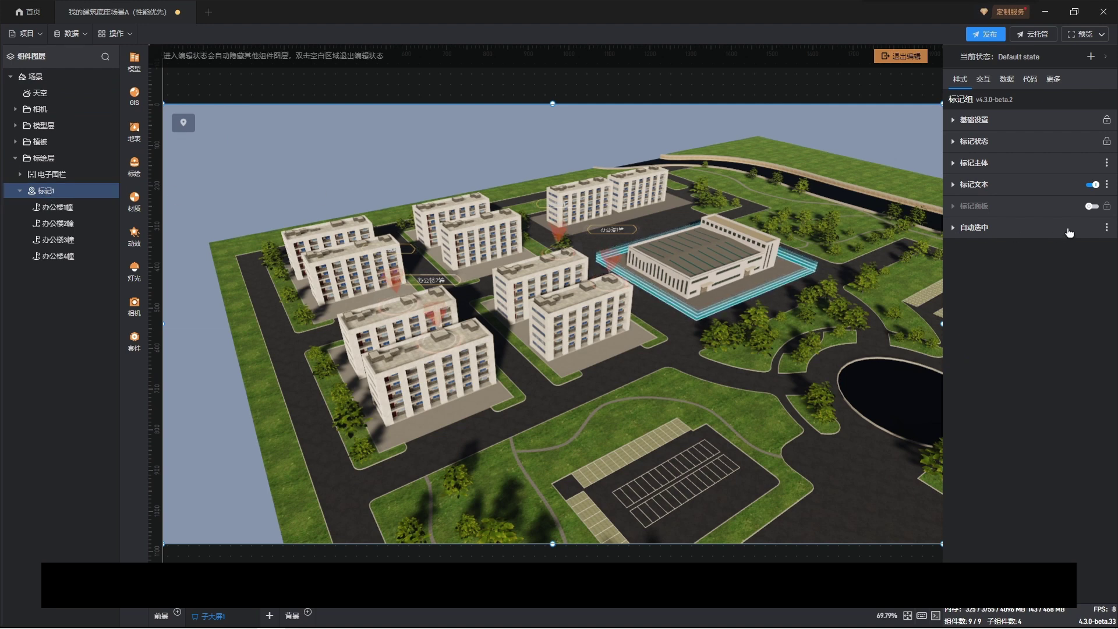
# - Enable 标记面板 for the marker group and choose 弹窗 from 子大屏1 as its pop-up
pyautogui.click(1085, 207)
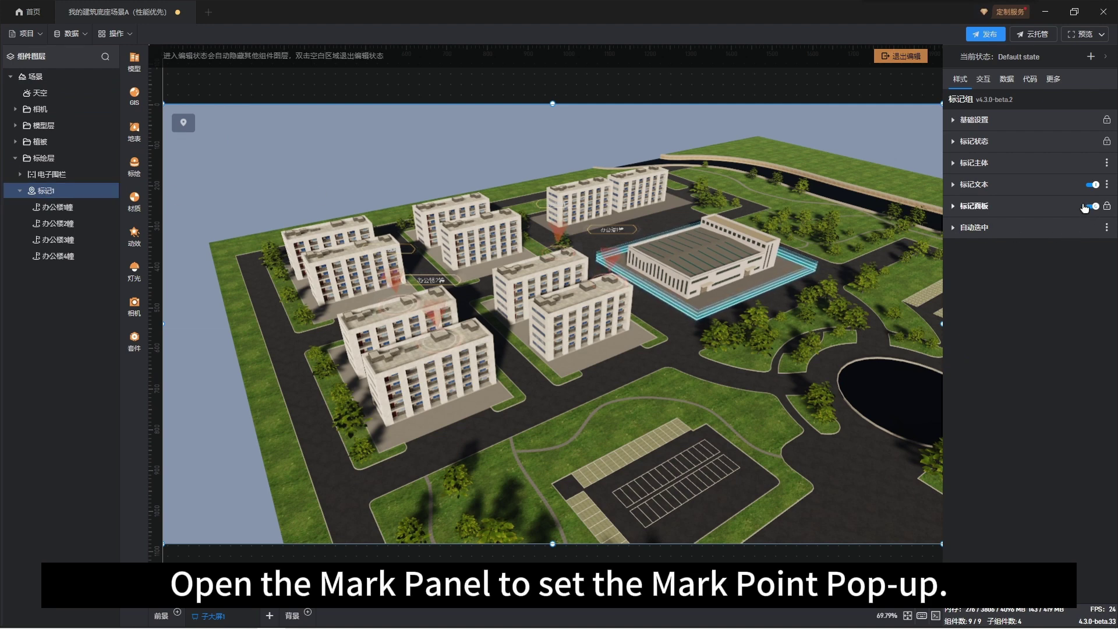
pyautogui.click(1064, 207)
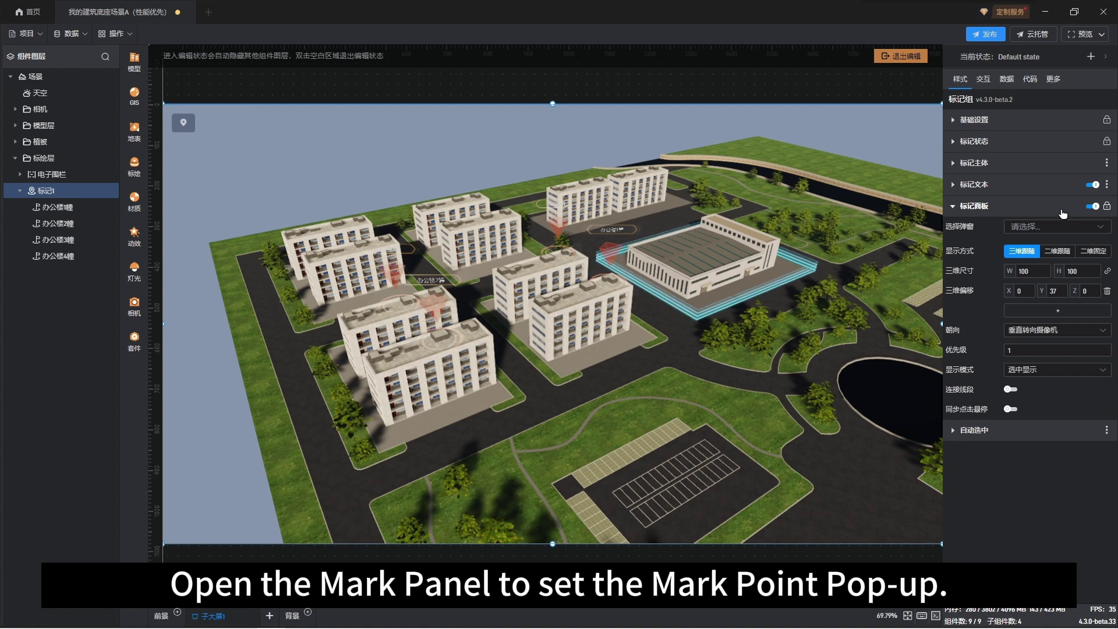
pyautogui.click(1061, 226)
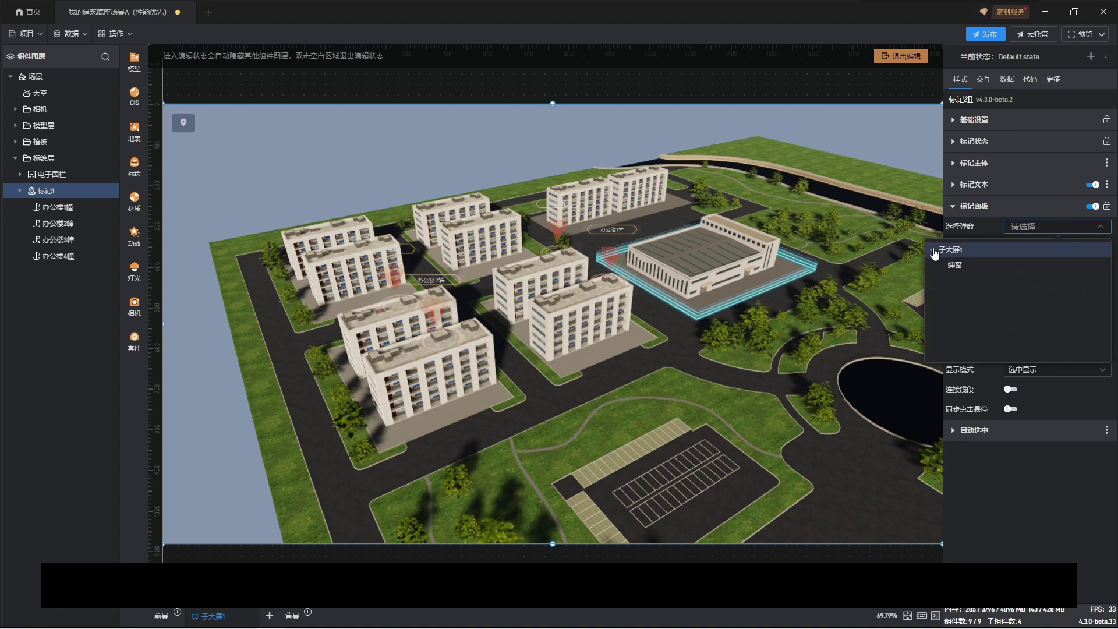
pyautogui.click(954, 265)
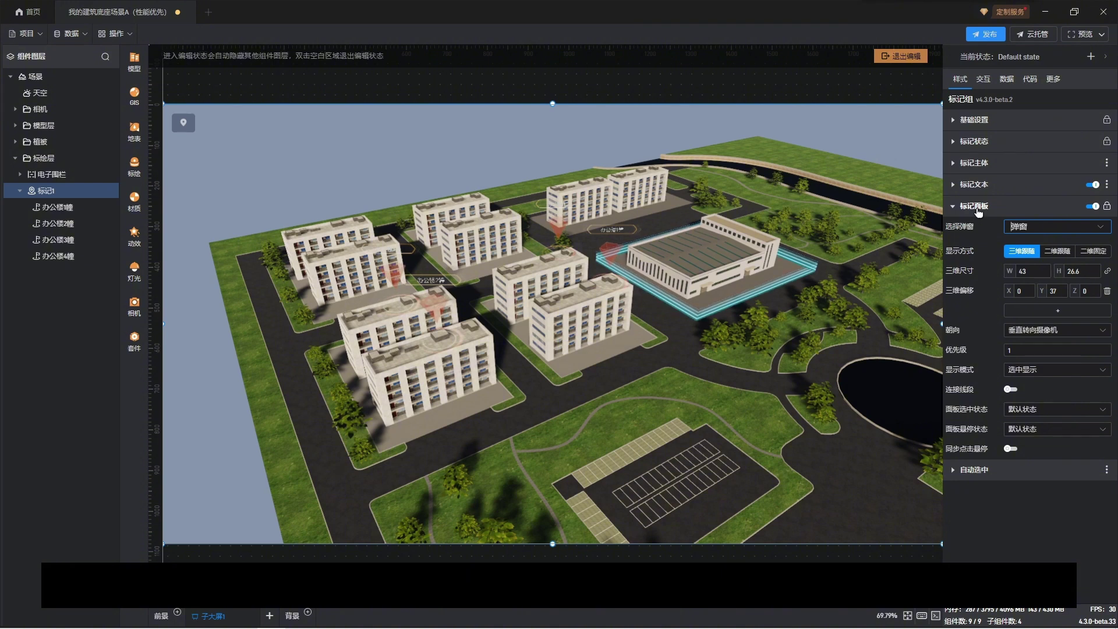
pyautogui.click(979, 207)
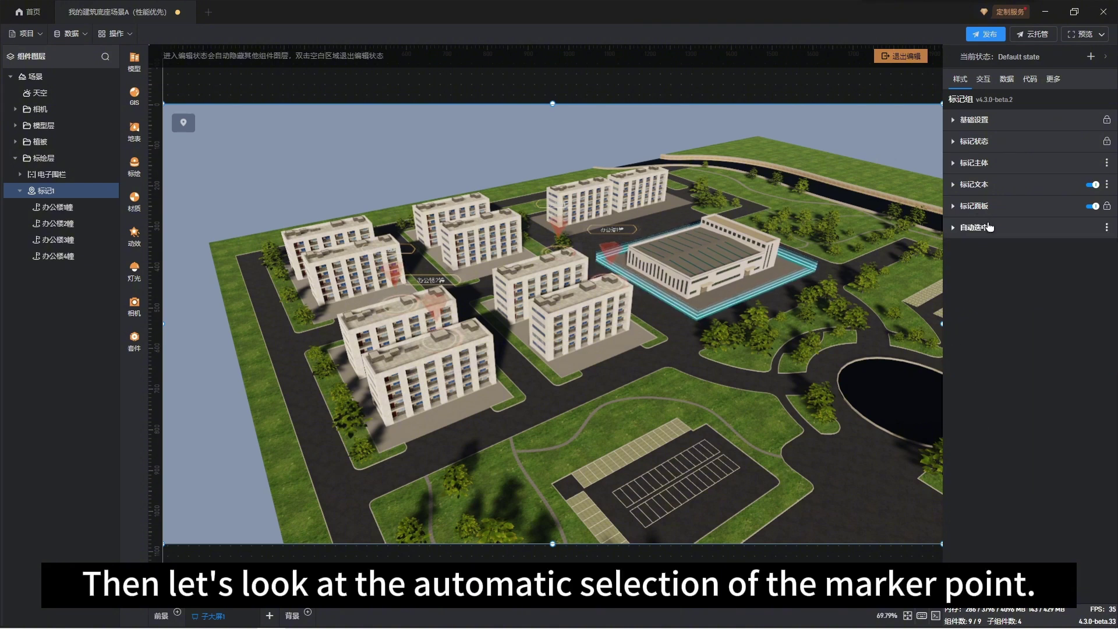
# - Preview the 轮播 mode of the marker group's 自动选中 by switching 播放动画 on and off again
pyautogui.click(991, 227)
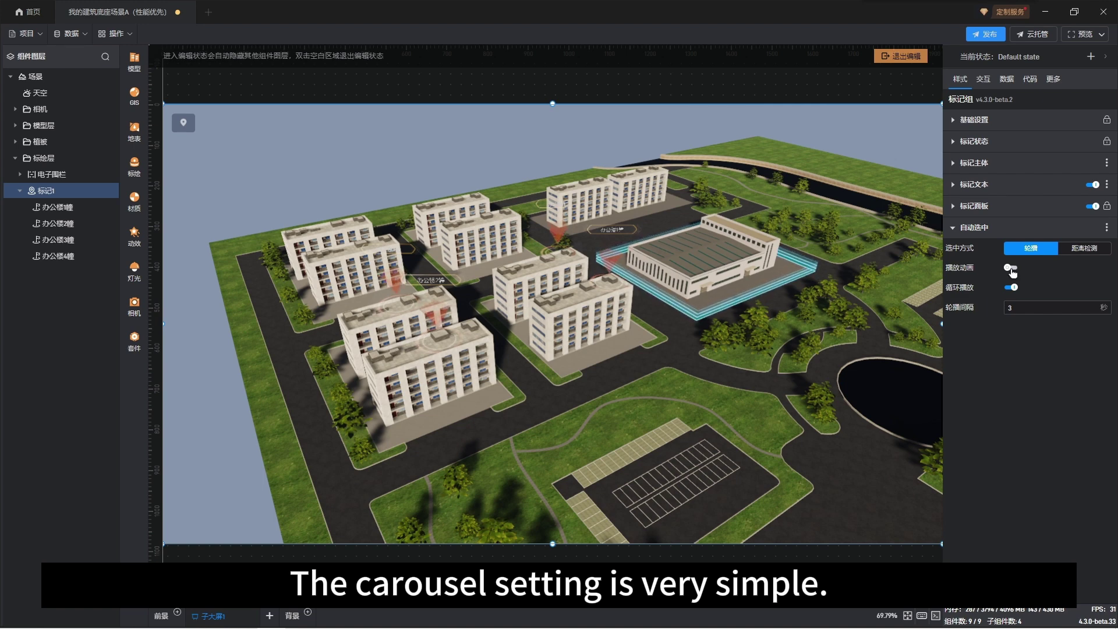
pyautogui.click(1011, 269)
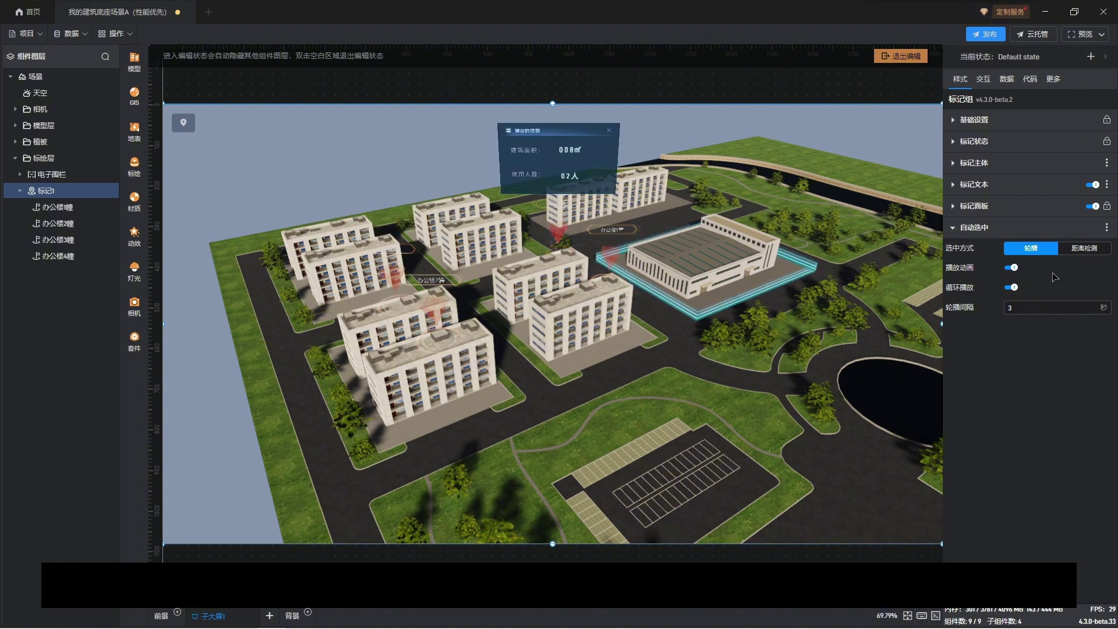
pyautogui.click(1013, 269)
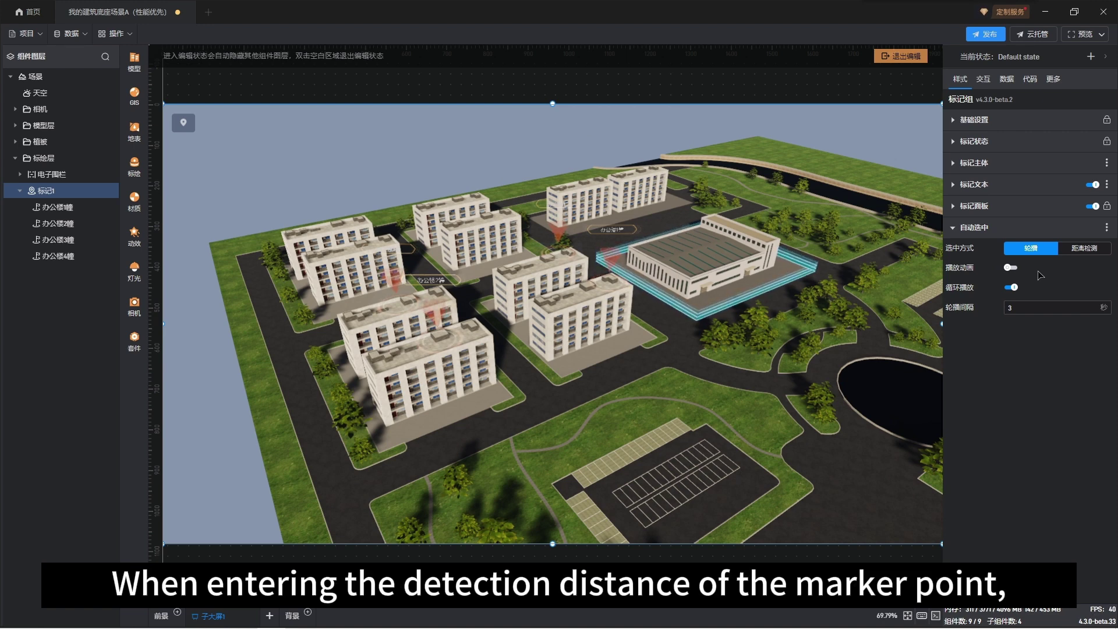
# - Set 自动选中 to 距离检测 with 鸟瞰相机 as the detected object and distance 200, enable 开启检测, and close the marker pop-up
pyautogui.click(1083, 250)
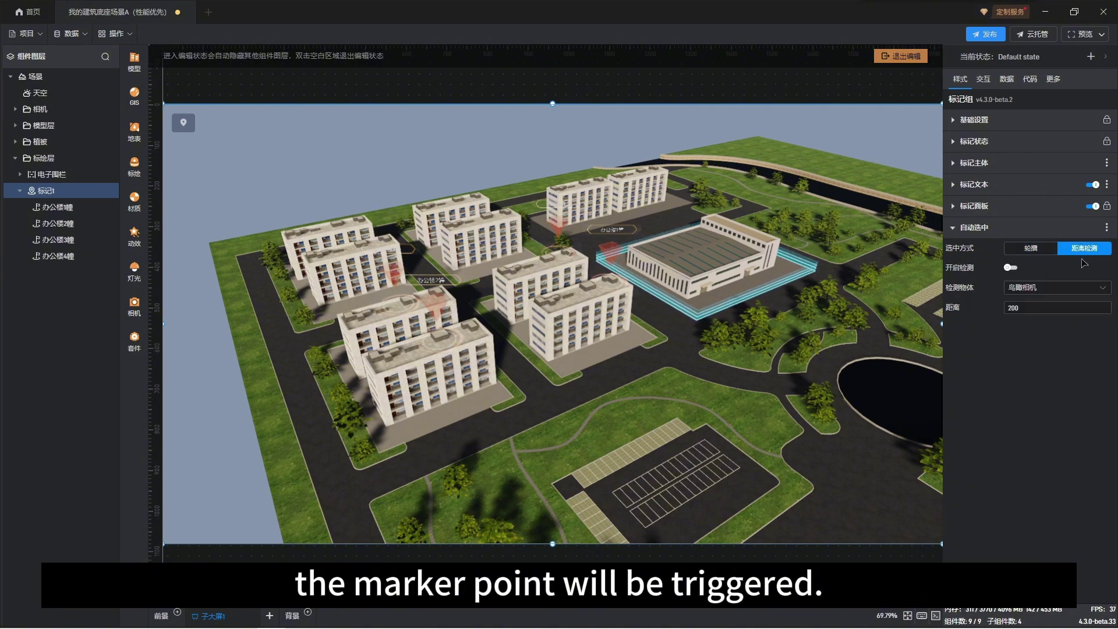
pyautogui.click(1059, 289)
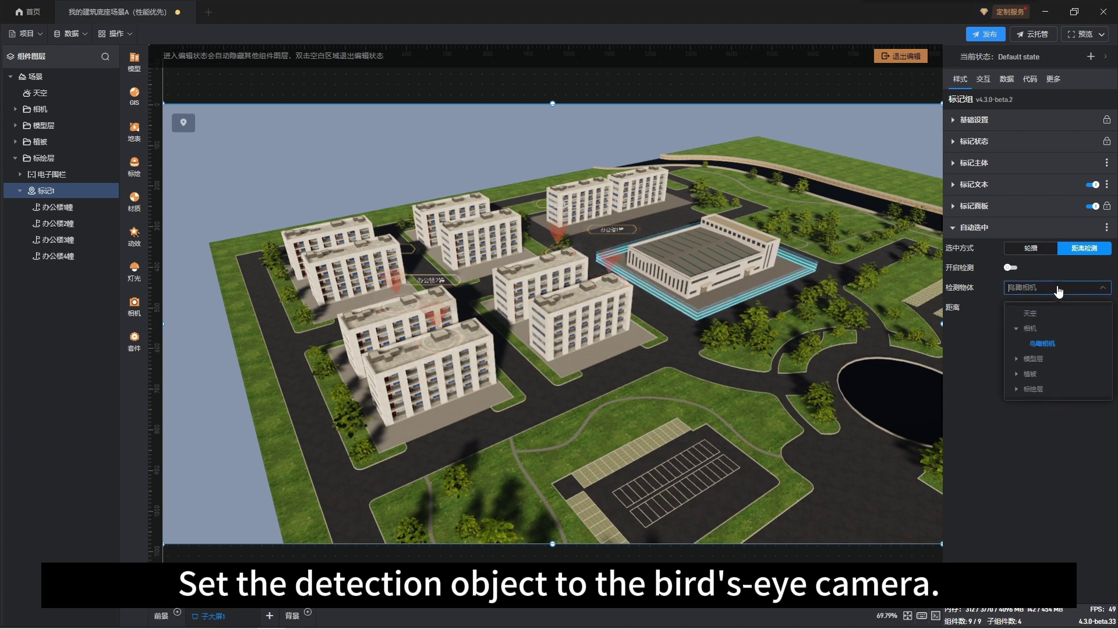
pyautogui.click(1103, 293)
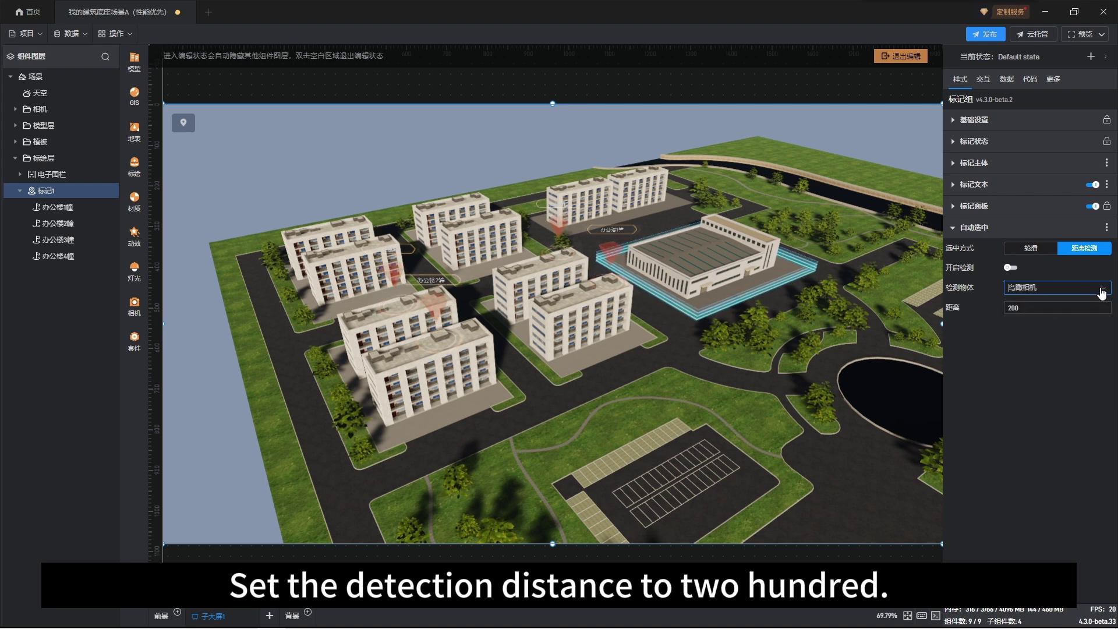
pyautogui.click(1036, 307)
pyautogui.write('200')
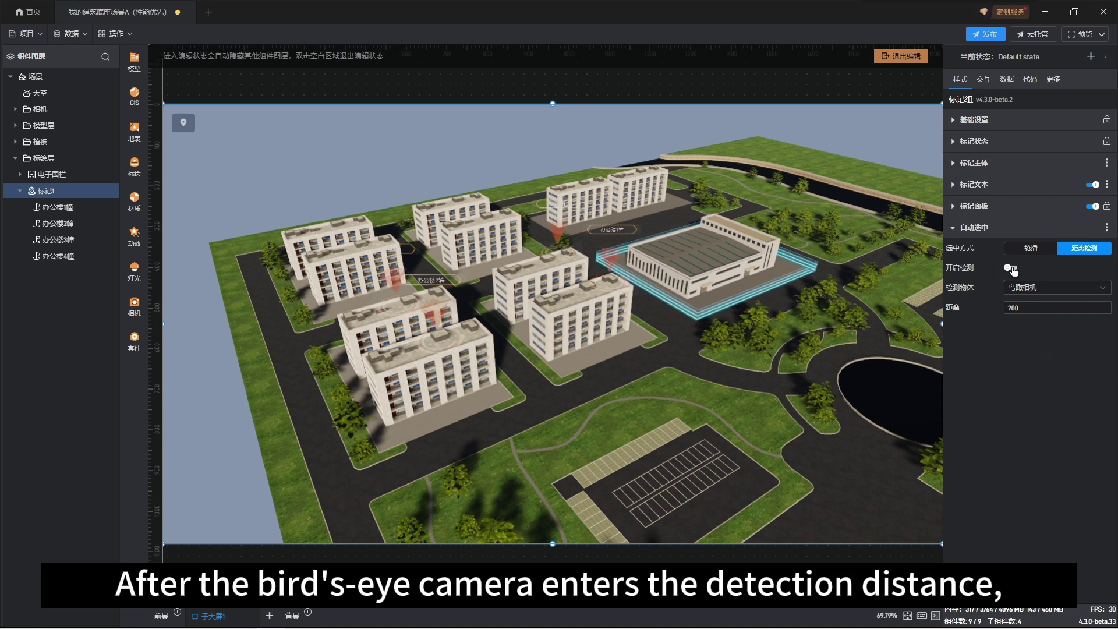
pyautogui.click(1012, 269)
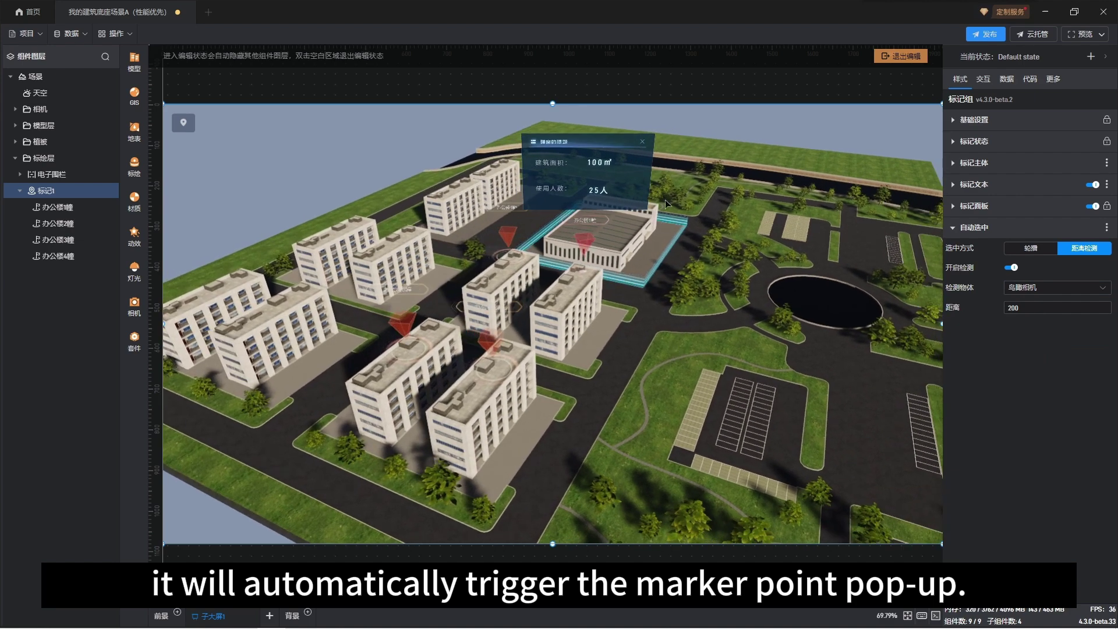
pyautogui.click(643, 143)
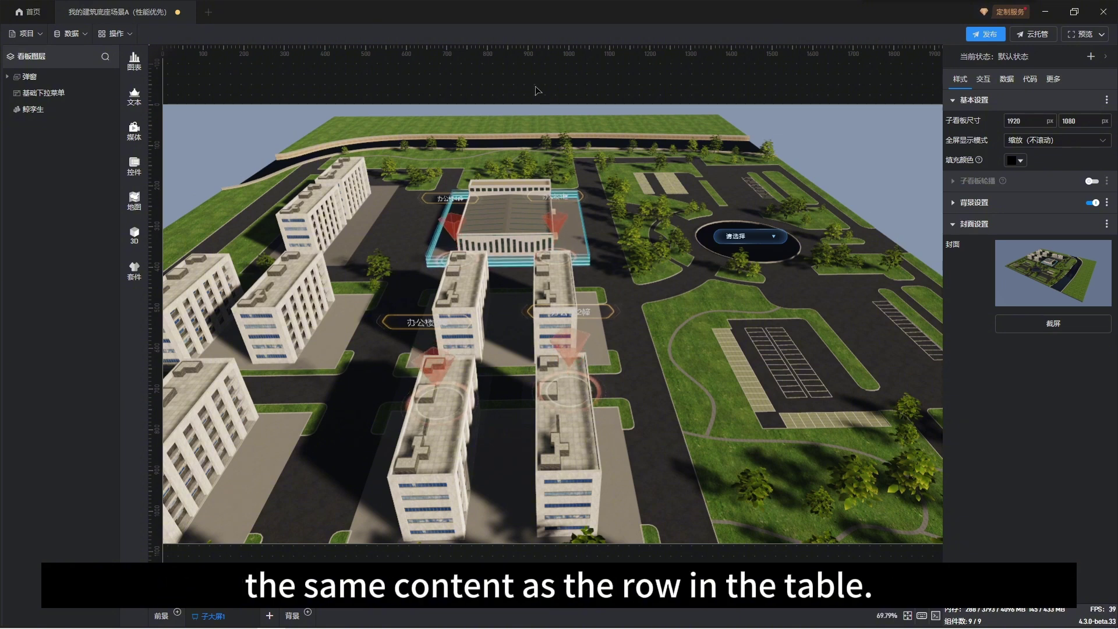
# - Add a 基础数据表格 table to the screen and remove its default 姓名, 年龄 and 性别 data fields
pyautogui.click(134, 96)
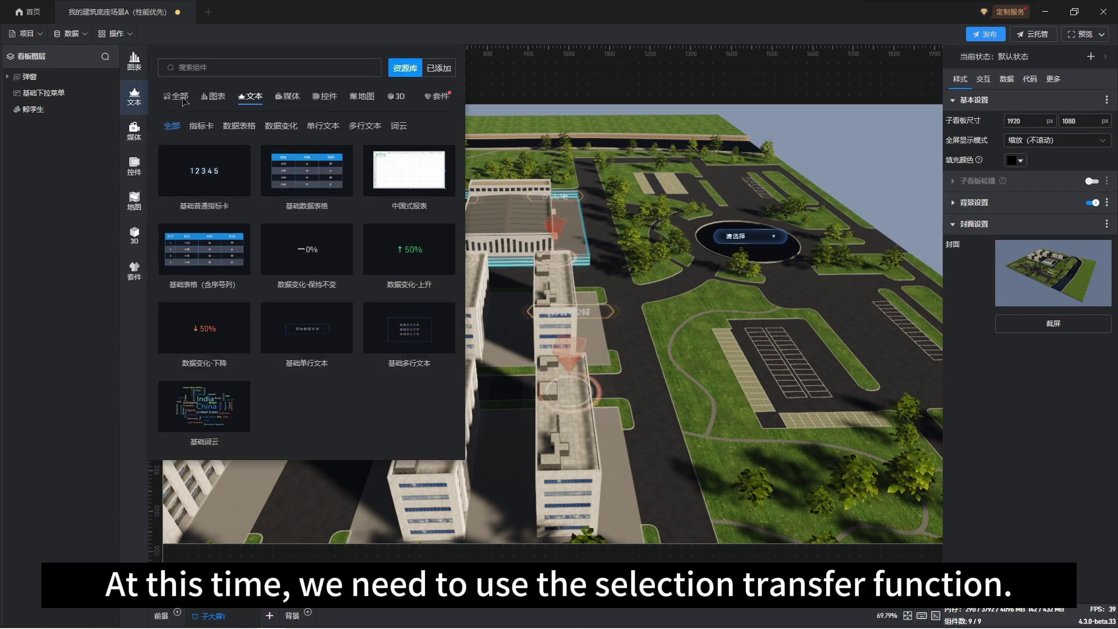
pyautogui.click(340, 165)
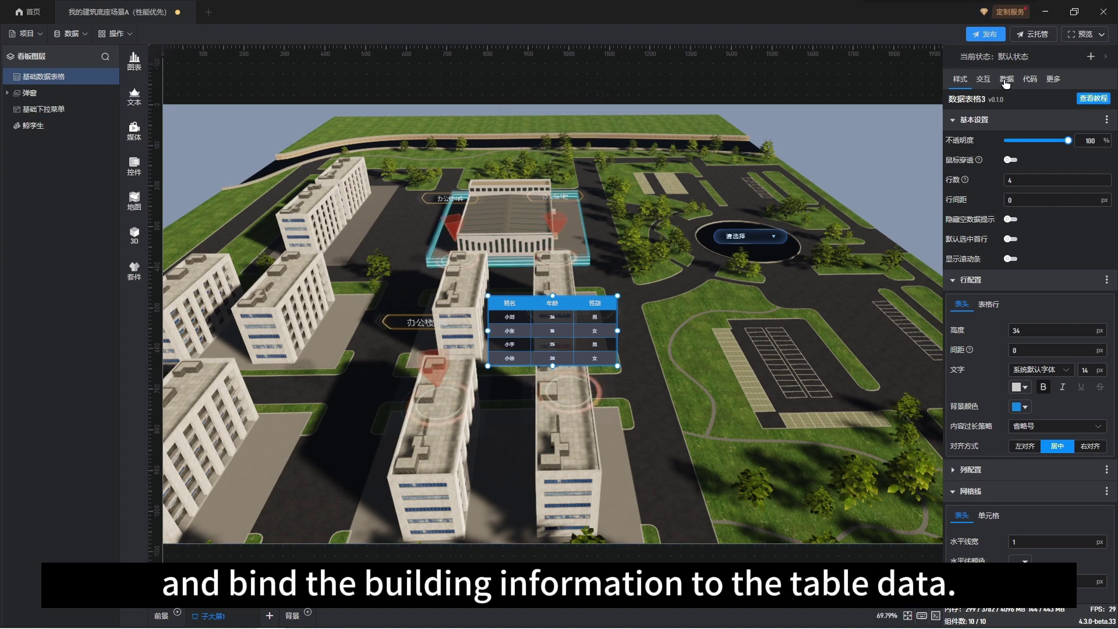
pyautogui.click(1006, 80)
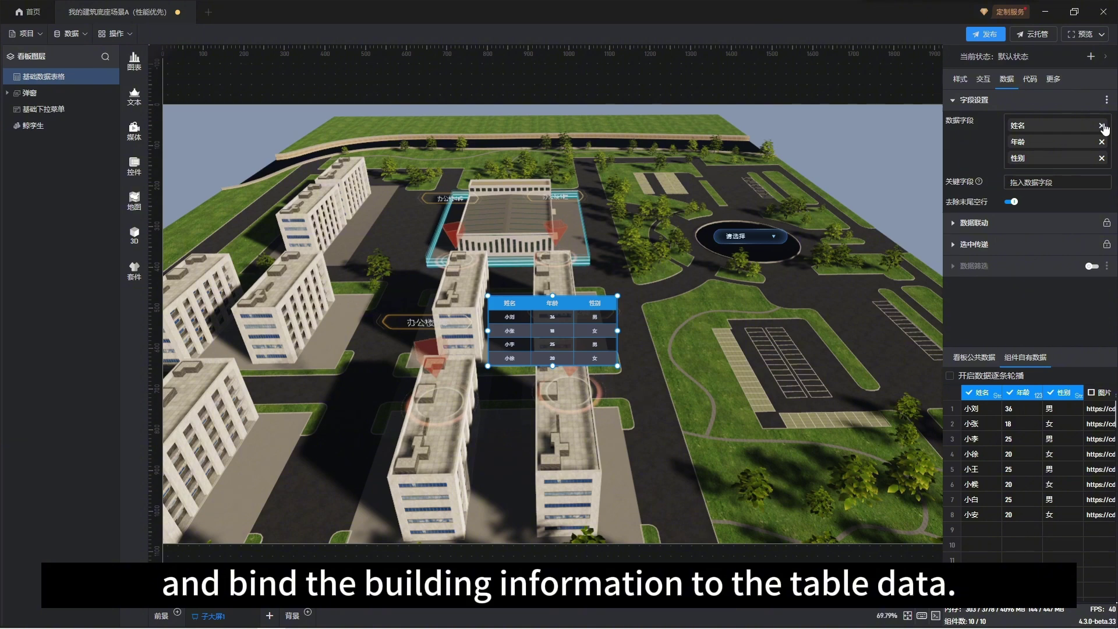
pyautogui.click(1102, 126)
pyautogui.click(1102, 125)
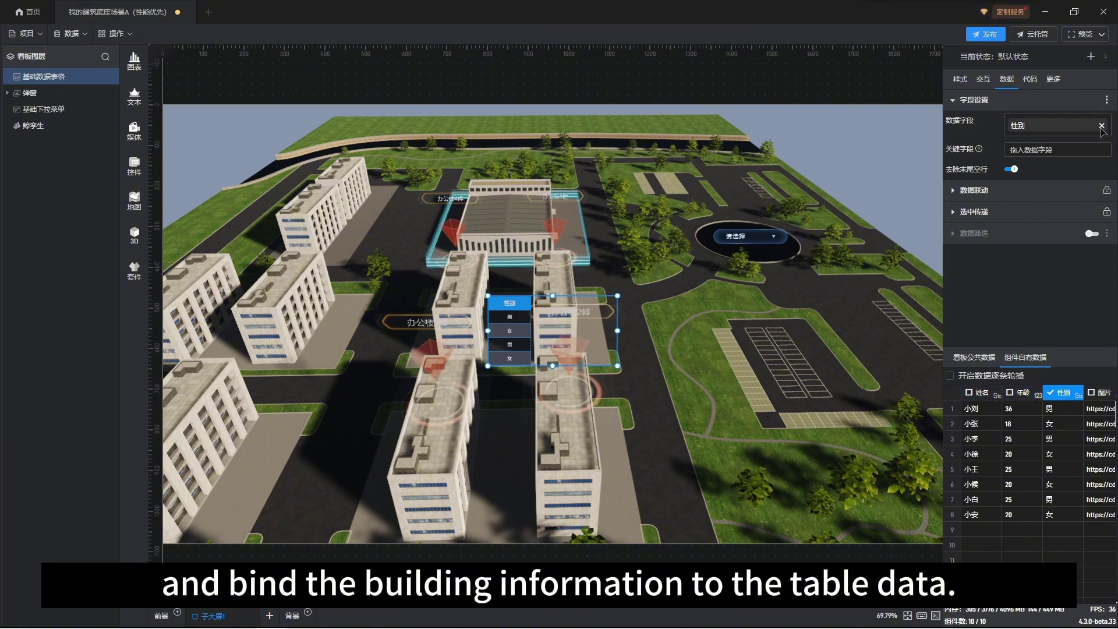
pyautogui.click(1102, 126)
# - Bind the table to the public Sheet1 data with ID as 关键字段 and 名称, 办公人数 and 状态 as 数据字段
pyautogui.click(977, 361)
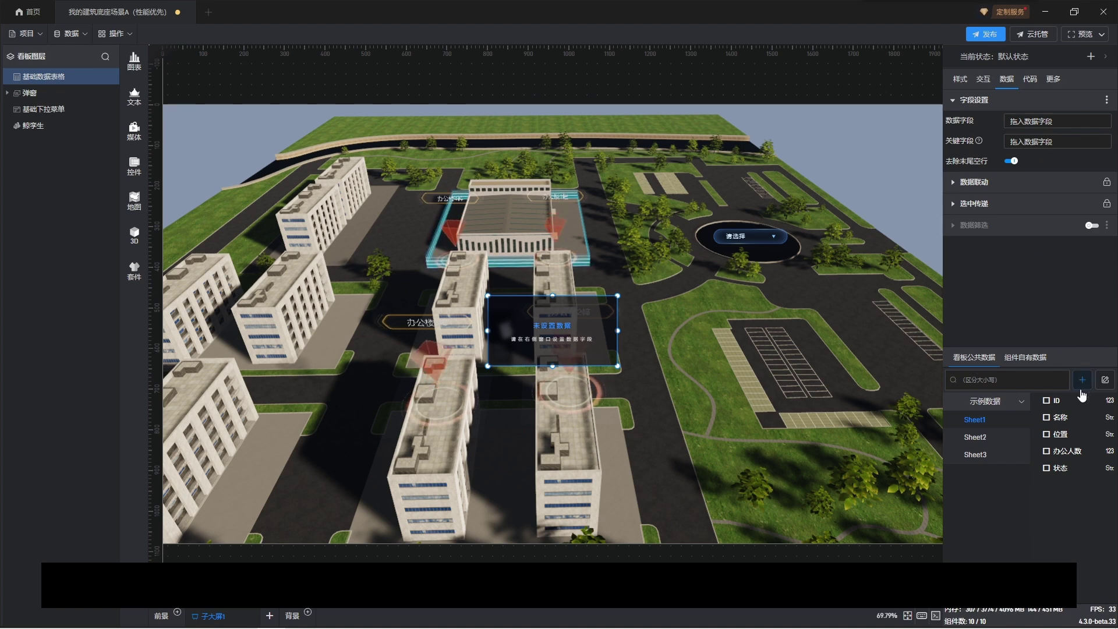
pyautogui.moveTo(1066, 403); pyautogui.dragTo(1052, 145)
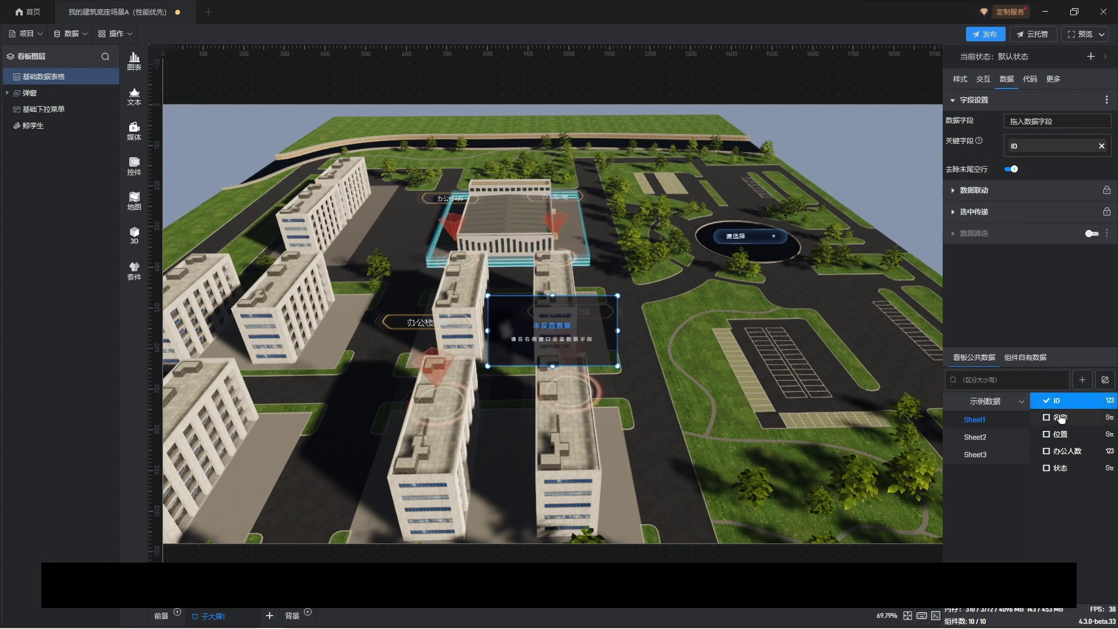
pyautogui.moveTo(1060, 418); pyautogui.dragTo(1038, 123)
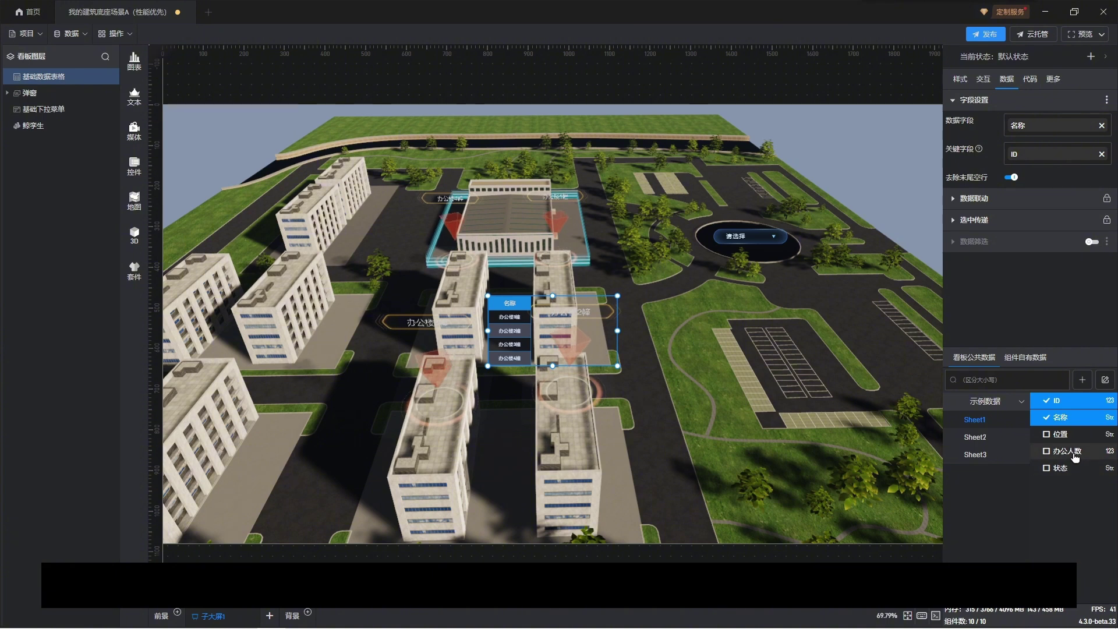
pyautogui.moveTo(1074, 449); pyautogui.dragTo(1054, 136)
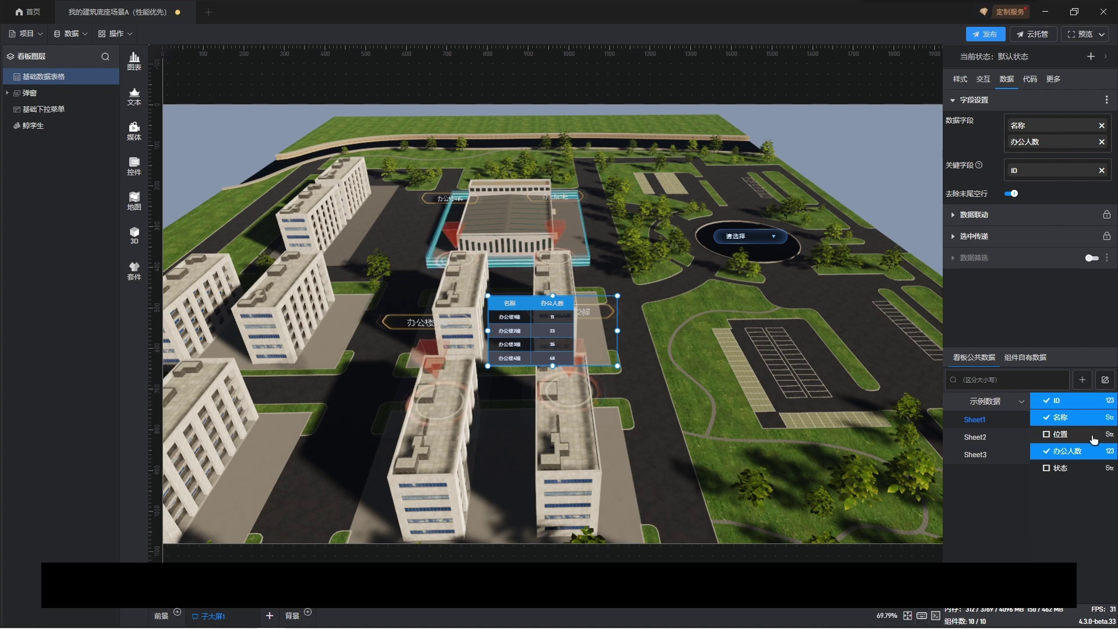
pyautogui.moveTo(1068, 464); pyautogui.dragTo(1049, 155)
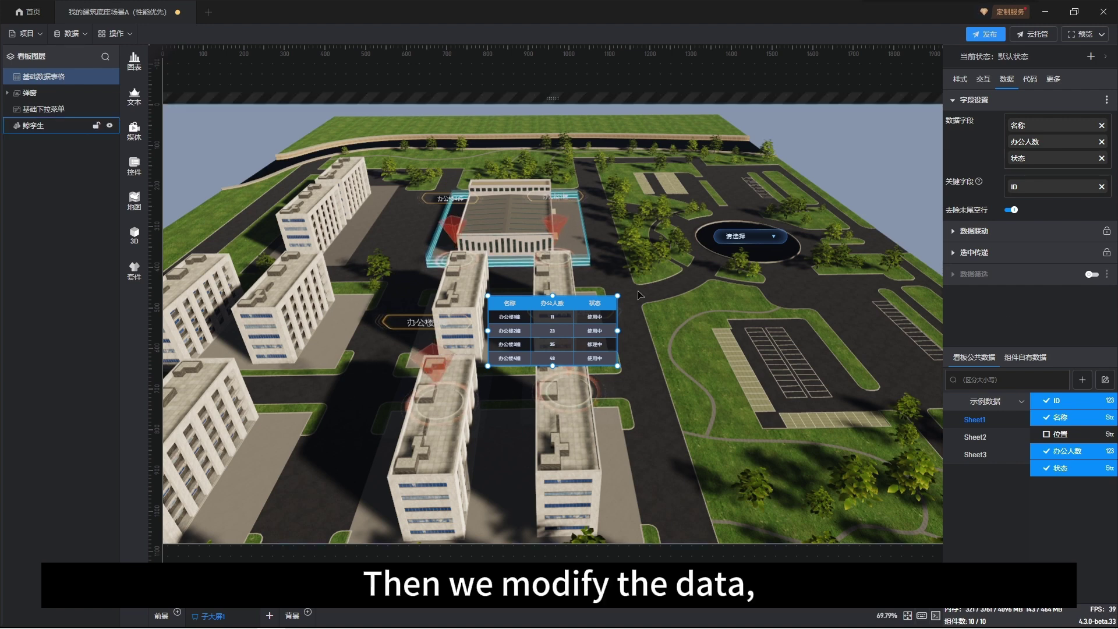
# - Enlarge the data table on the canvas, and enable 受其他组件联动 and its 高级设置 for the table's data linkage
pyautogui.moveTo(596, 303); pyautogui.dragTo(667, 236)
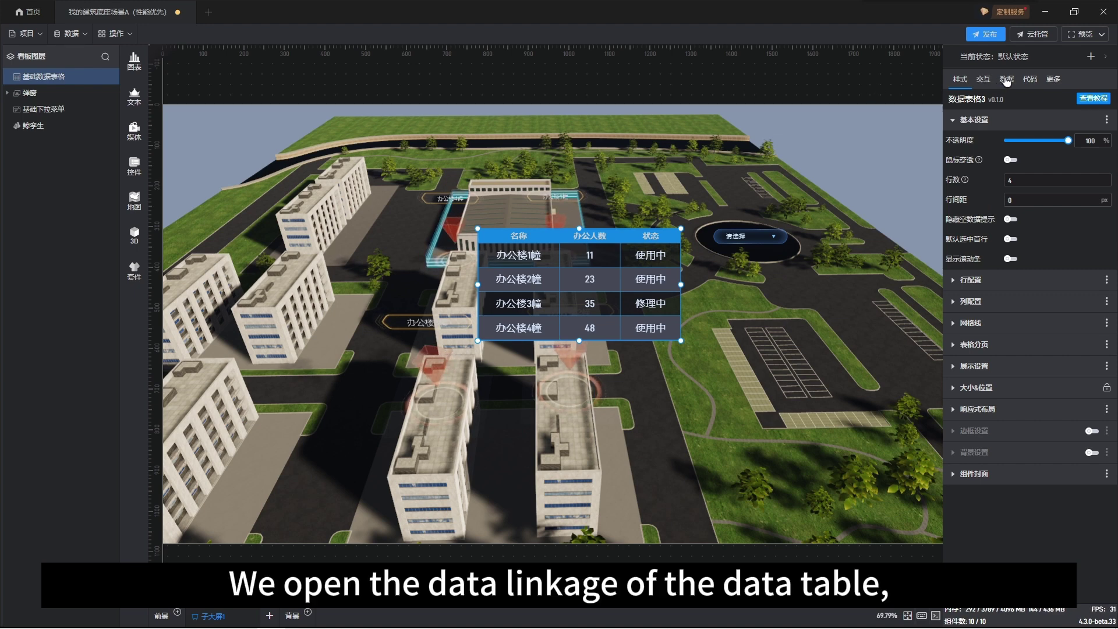
pyautogui.click(1007, 80)
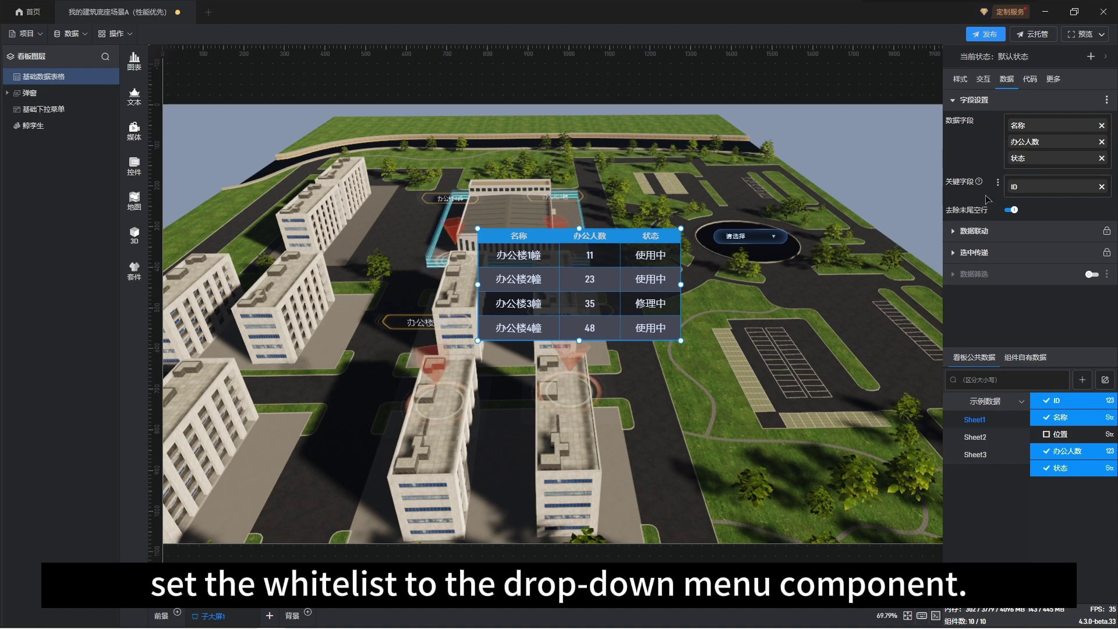
pyautogui.click(1001, 231)
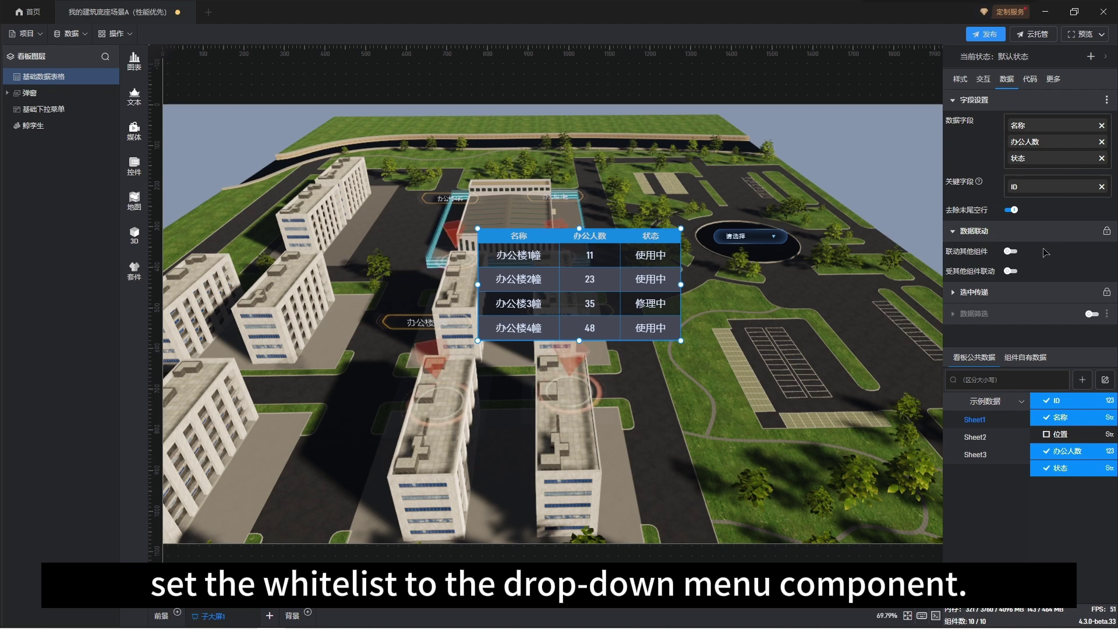
pyautogui.click(1011, 271)
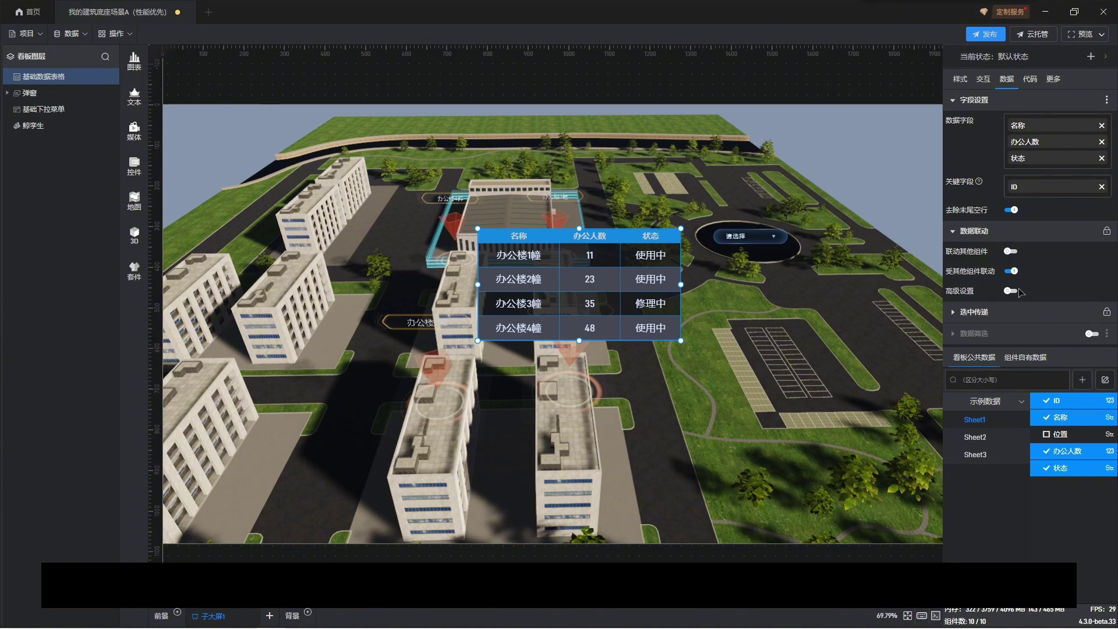
pyautogui.click(1012, 291)
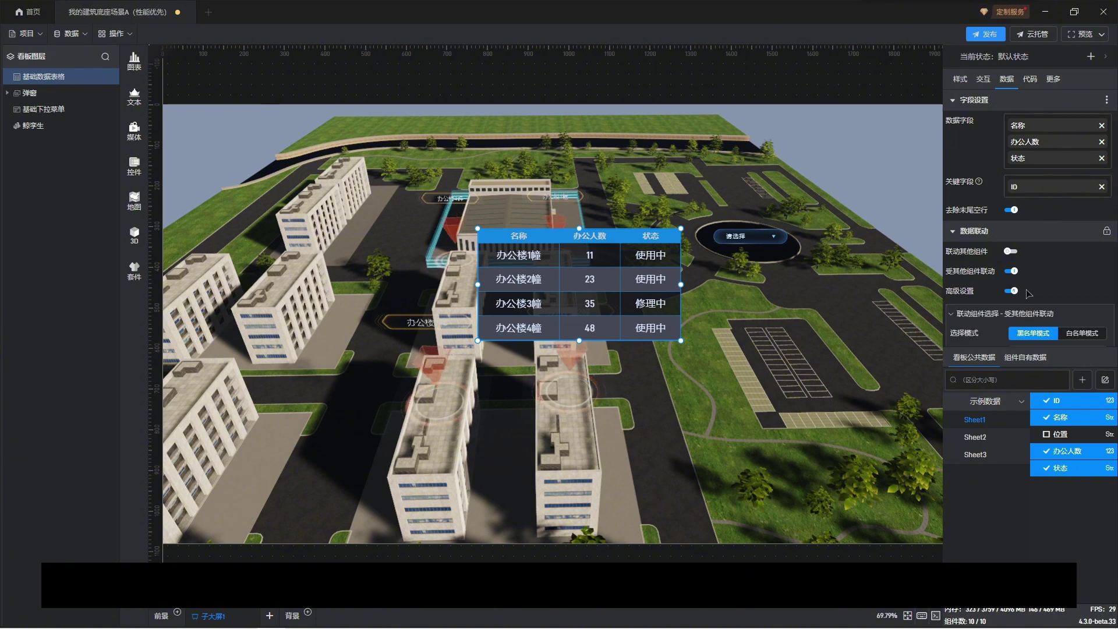
# - Set the table's 受其他组件联动 selection to 白名单模式 with 基础下拉菜单 from 子大屏1 as the listed component
pyautogui.scroll(-2, 1066, 288)
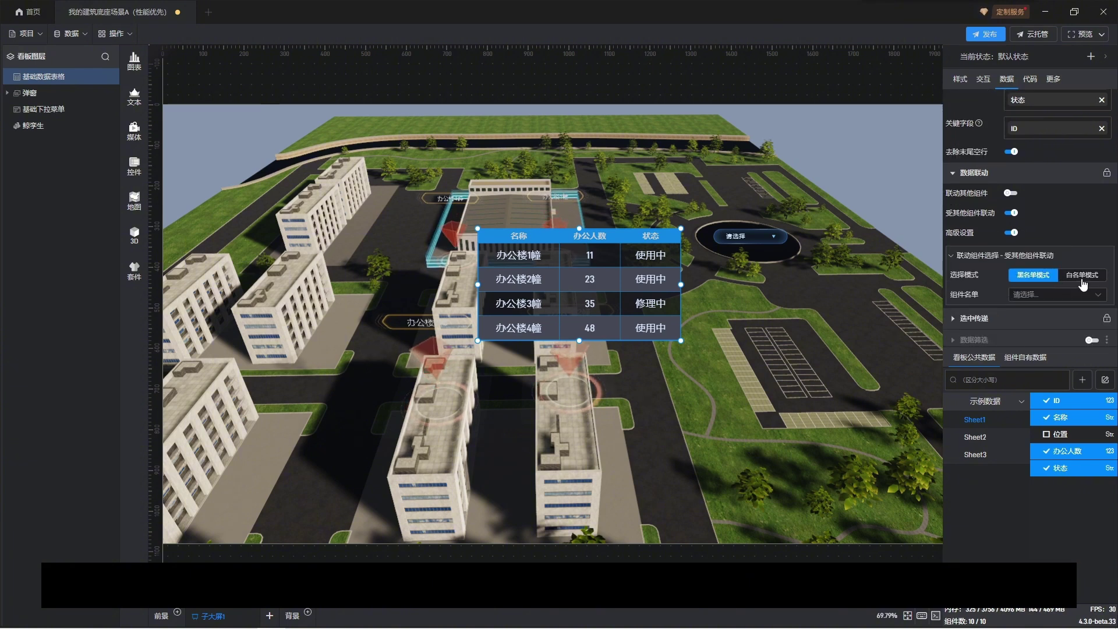
pyautogui.click(1084, 276)
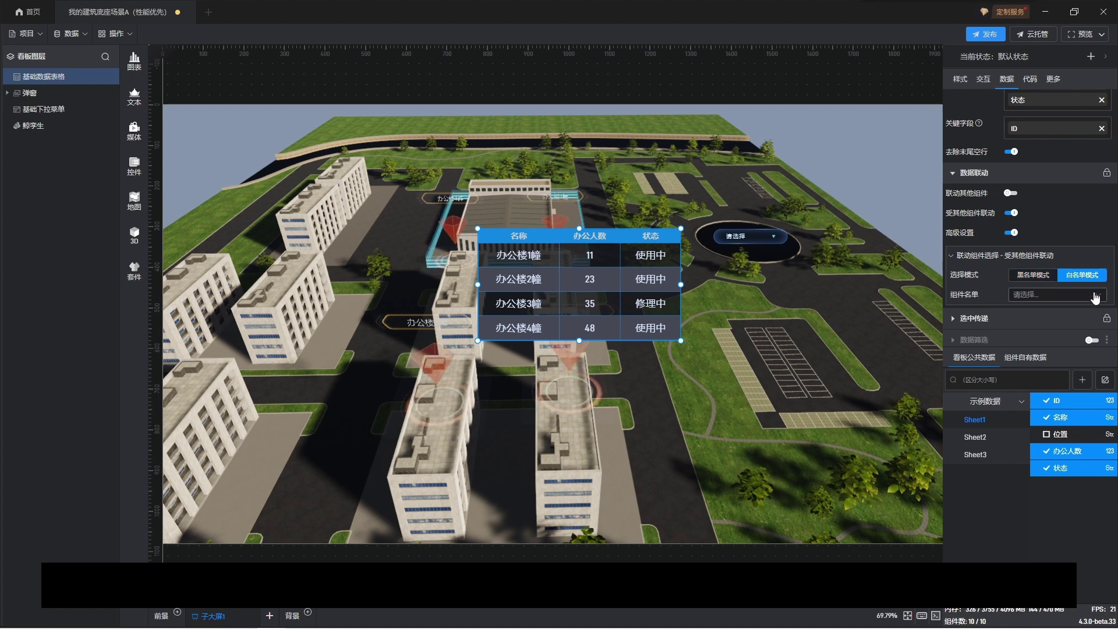
pyautogui.click(1096, 298)
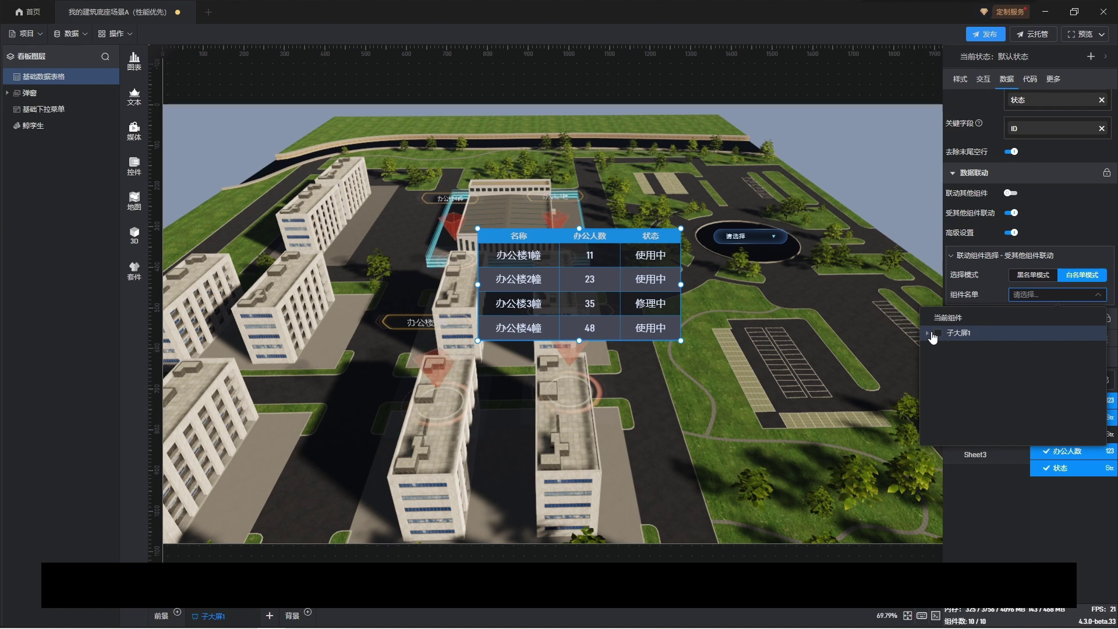
pyautogui.click(928, 333)
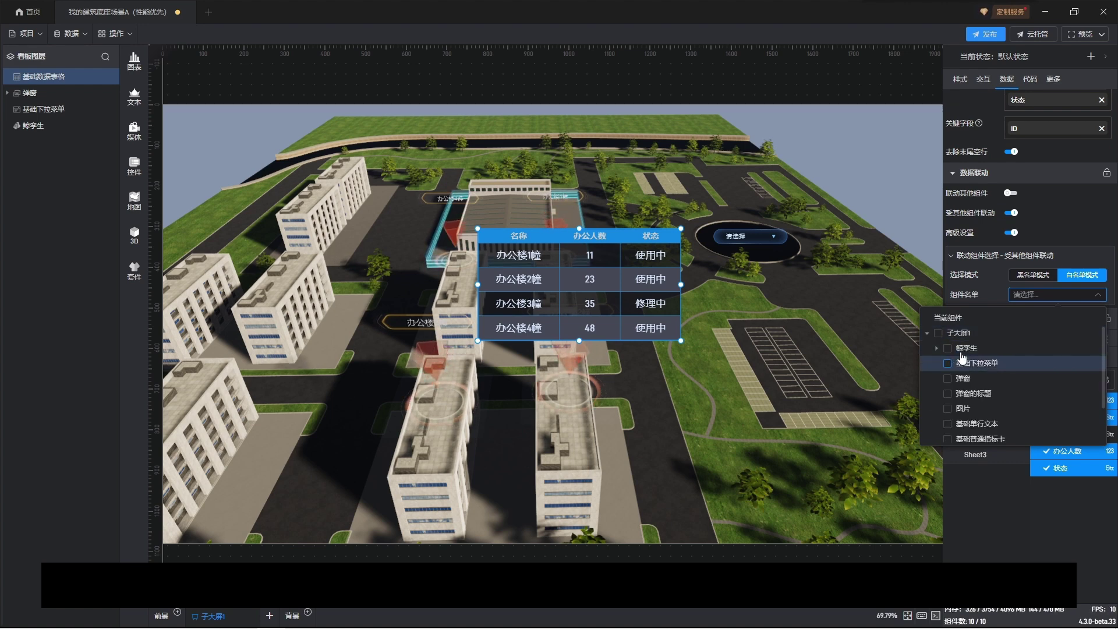
pyautogui.click(964, 362)
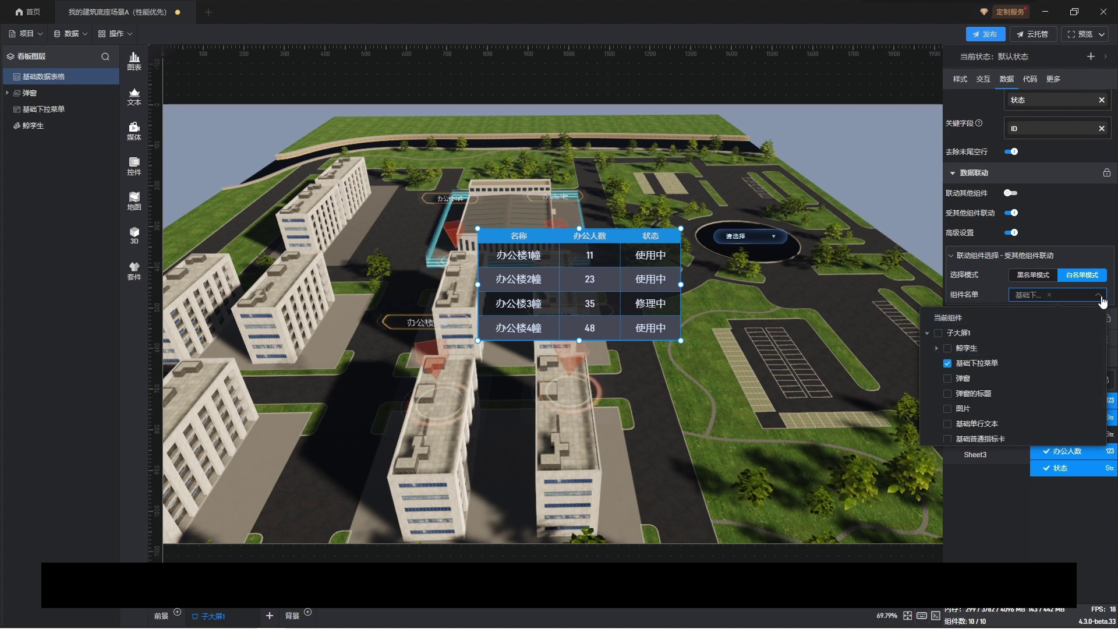
pyautogui.click(1100, 297)
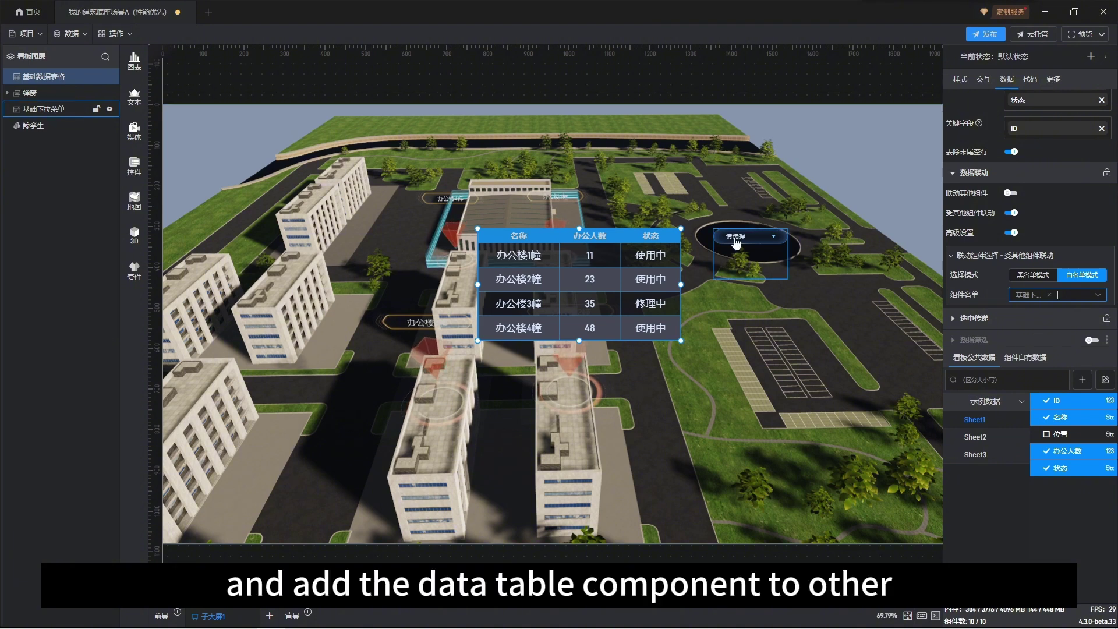
# - Add 基础数据表格 to the 联动其他组件 whitelist of the drop-down menu
pyautogui.click(737, 243)
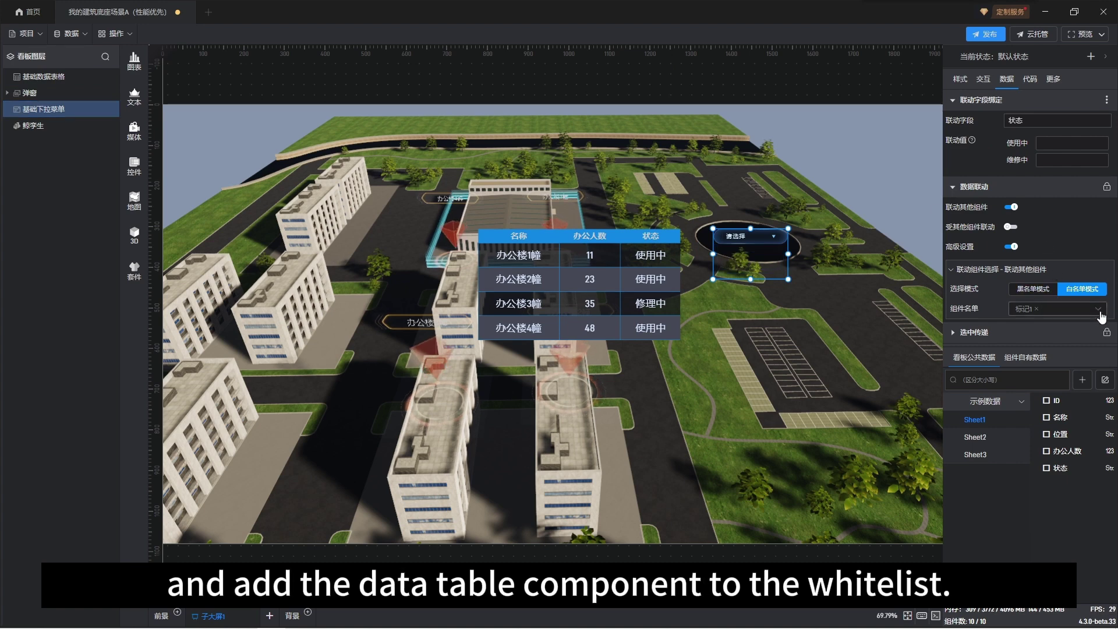
pyautogui.click(1099, 310)
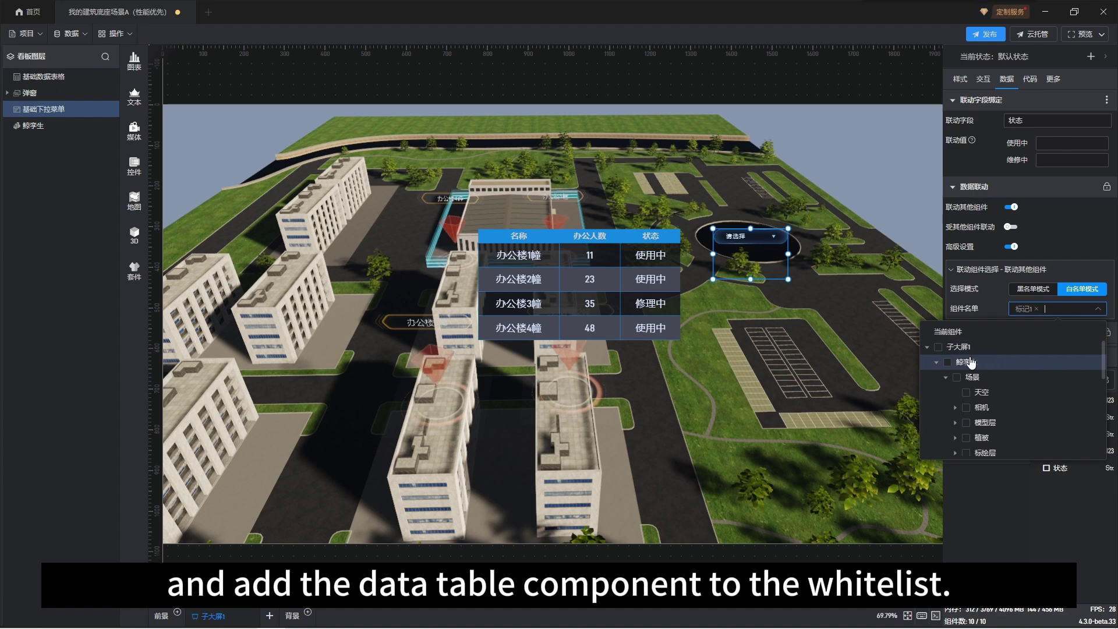
pyautogui.click(936, 363)
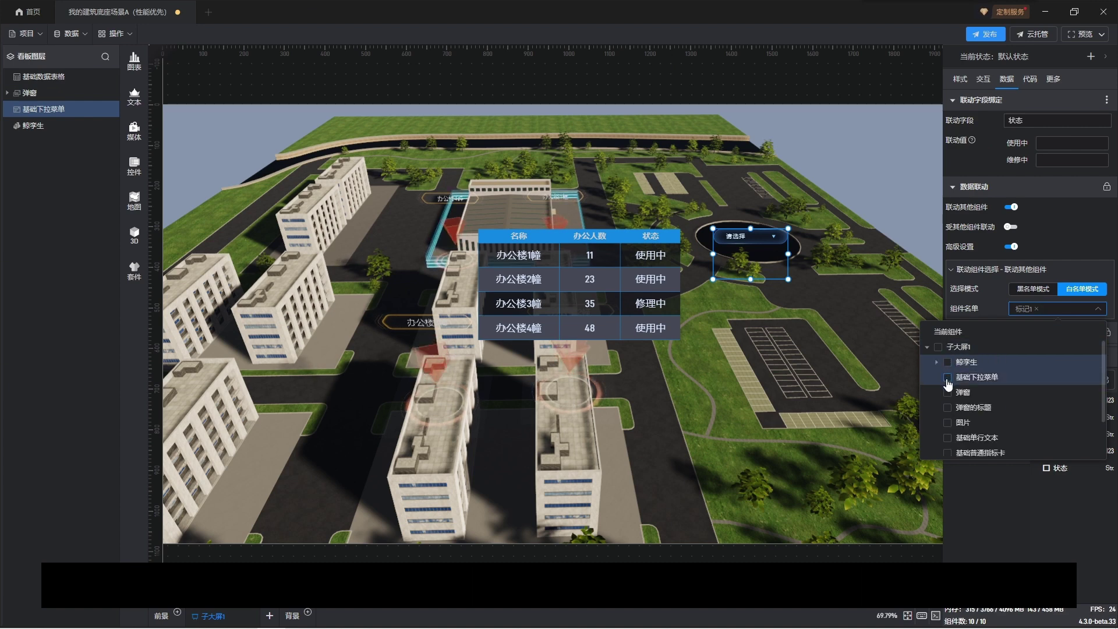
pyautogui.scroll(-2, 952, 408)
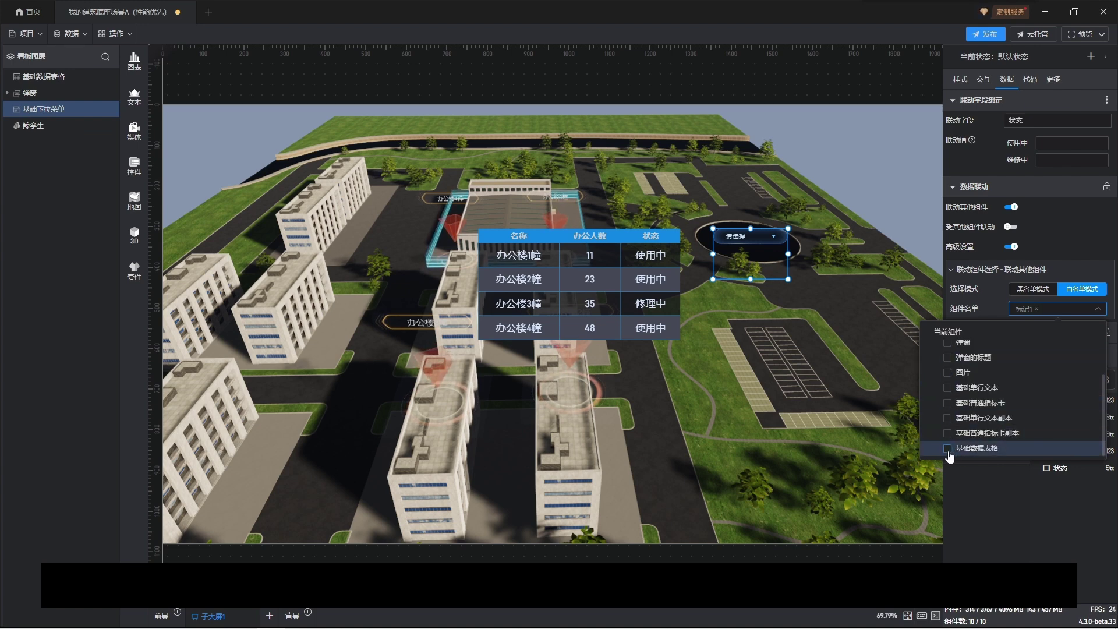
pyautogui.click(948, 449)
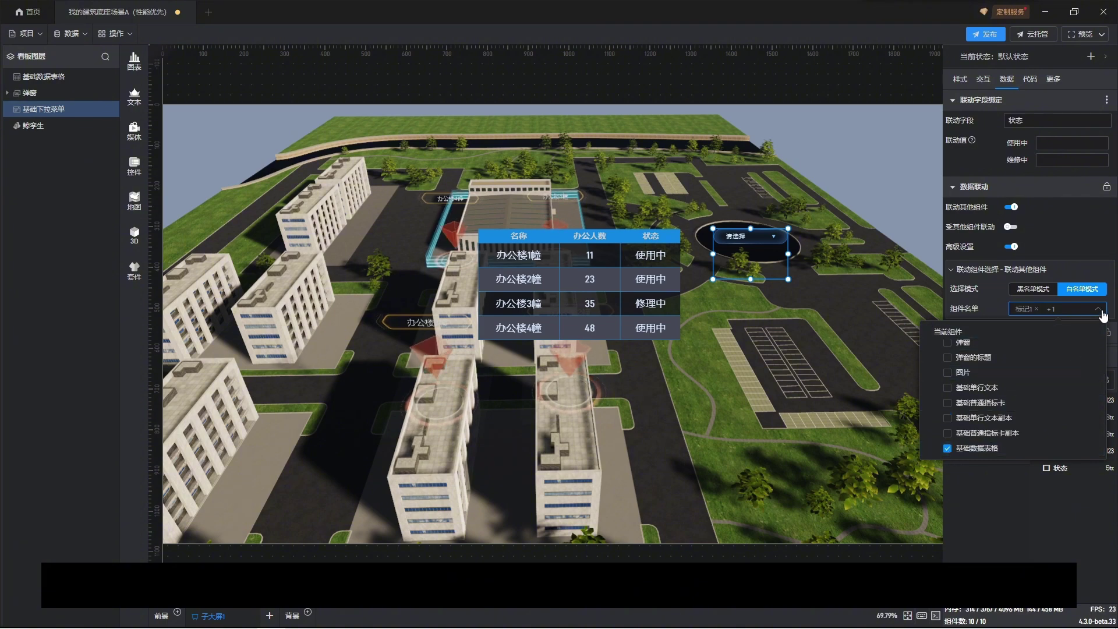
pyautogui.click(1099, 310)
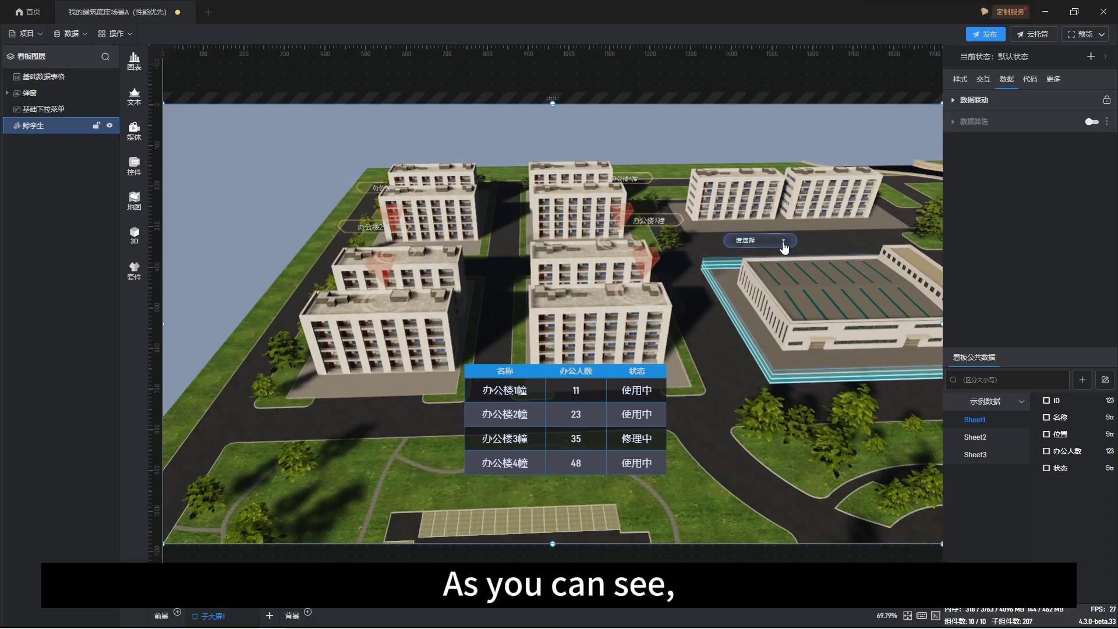
# - Test the filter linkage by choosing a status option in the drop-down menu on the canvas
pyautogui.click(779, 244)
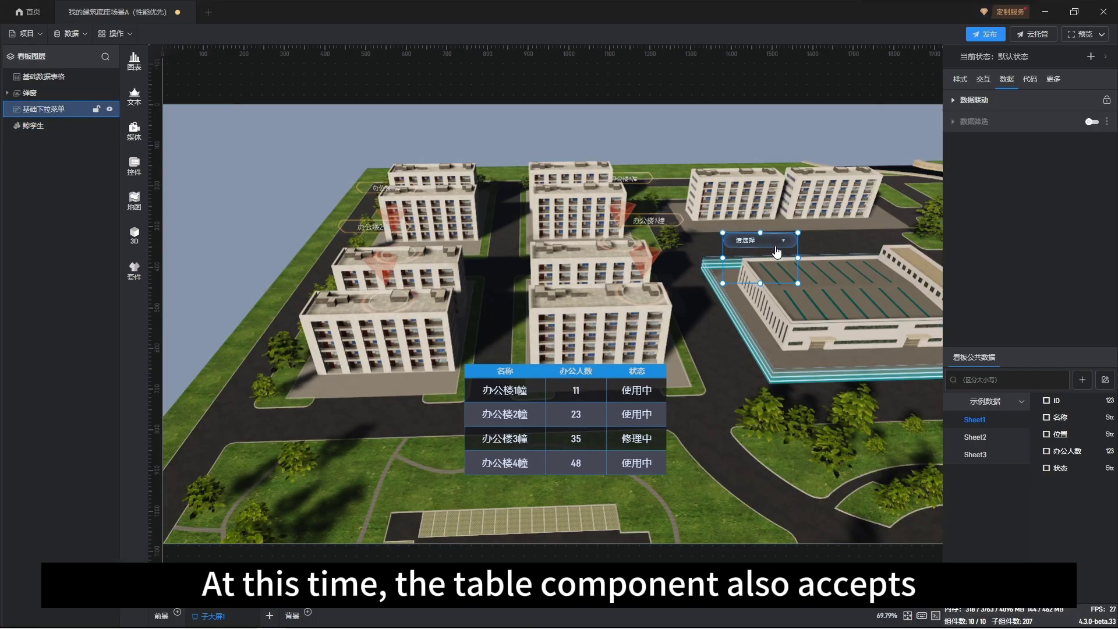
pyautogui.click(779, 252)
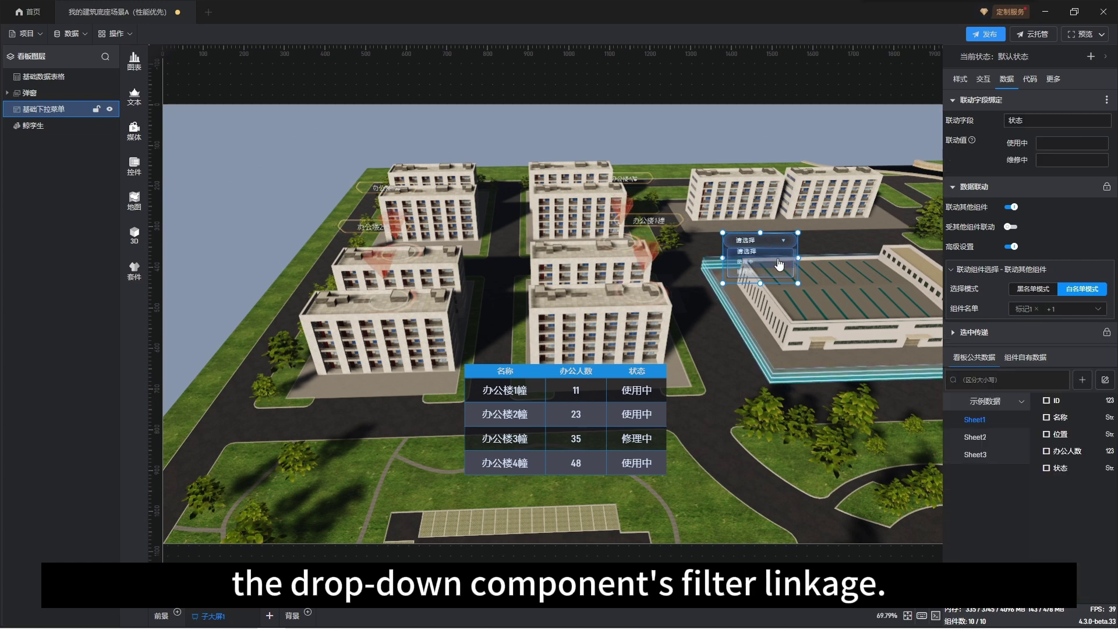
pyautogui.click(779, 263)
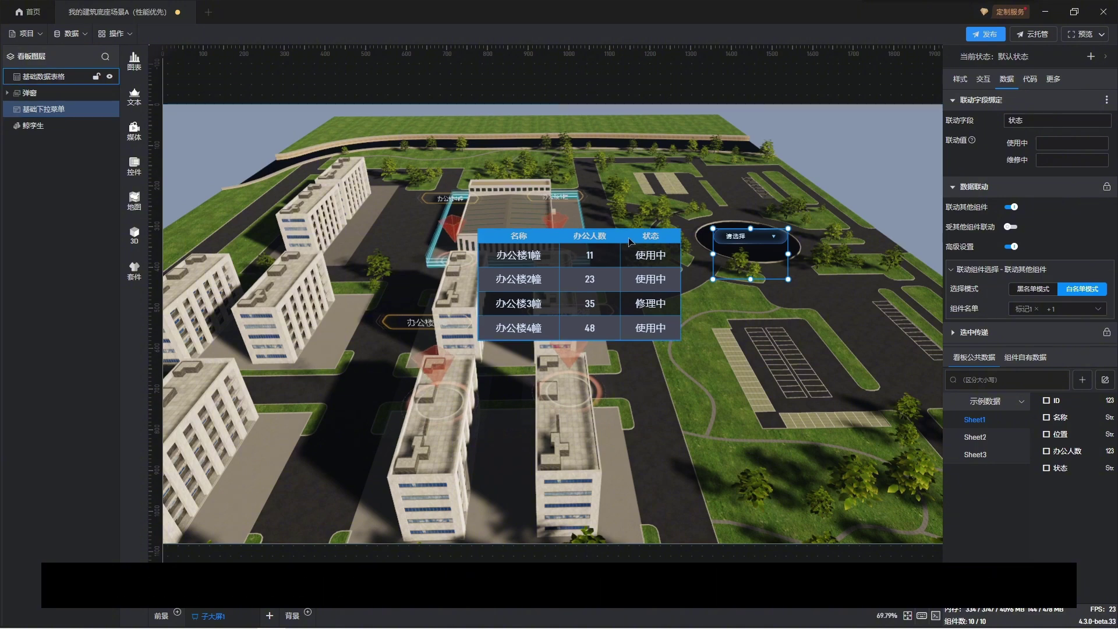
# - Enable 传递给其他组件 in the data table's 选中传递 settings
pyautogui.click(630, 241)
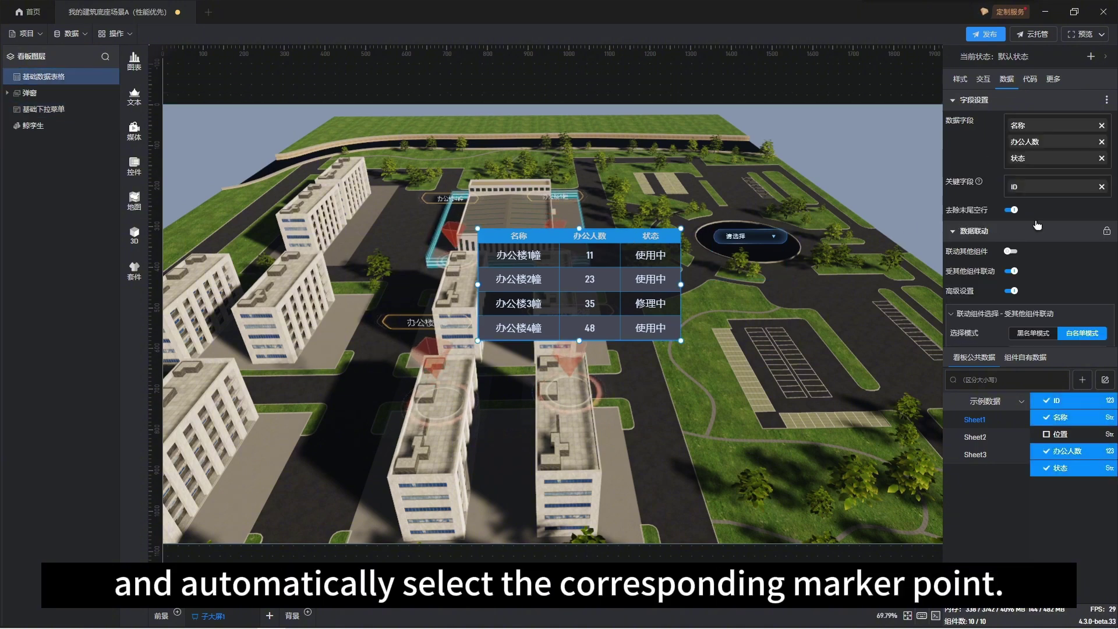
pyautogui.click(1043, 230)
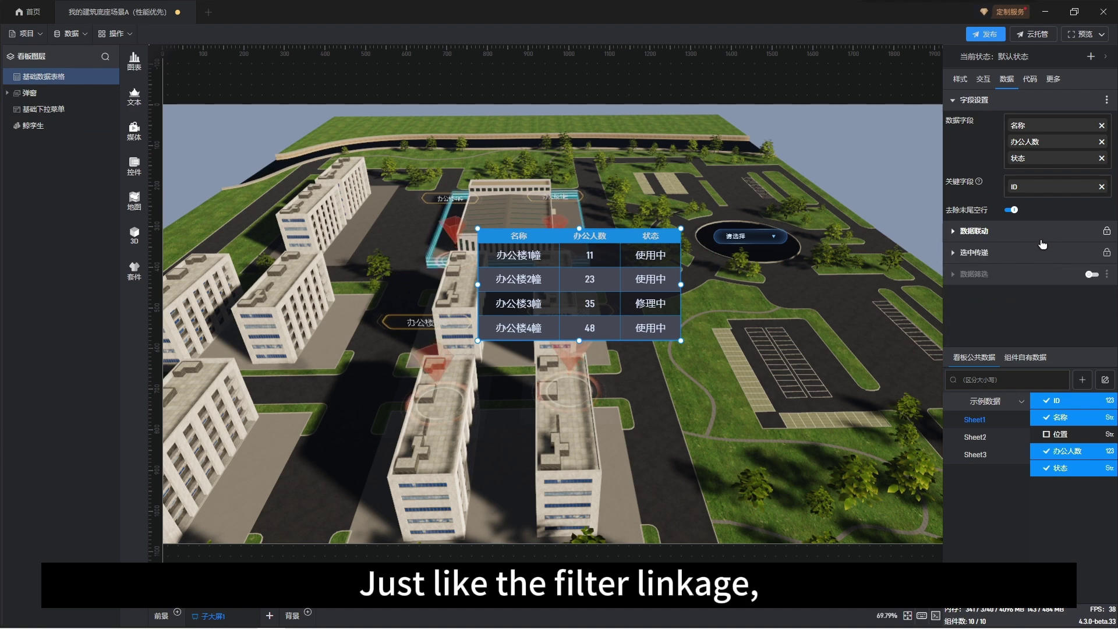
pyautogui.click(1042, 252)
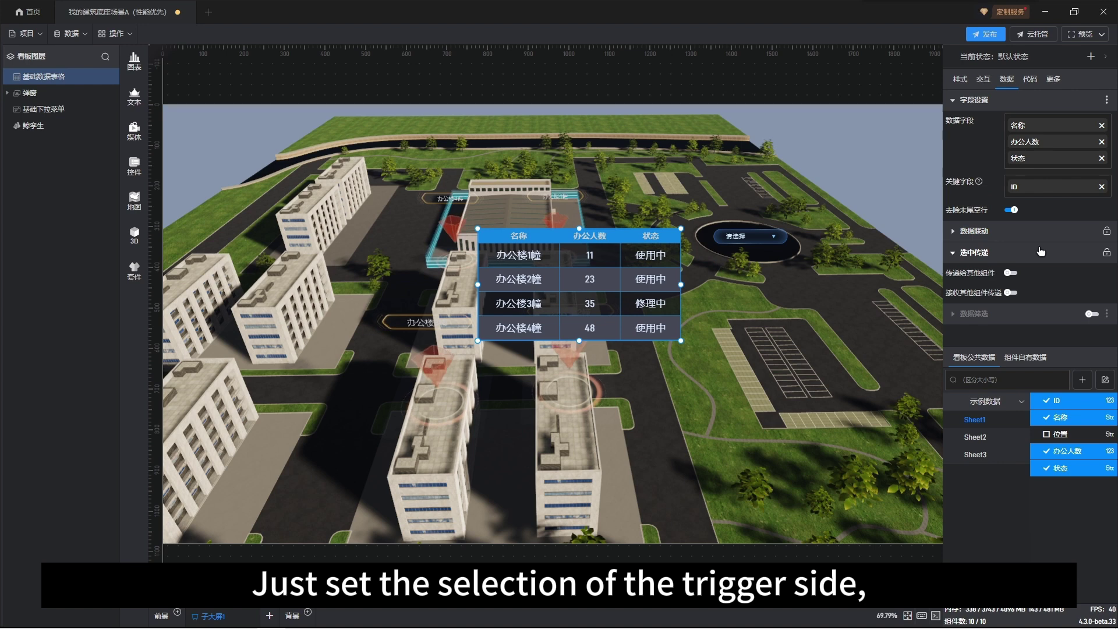
pyautogui.click(1011, 274)
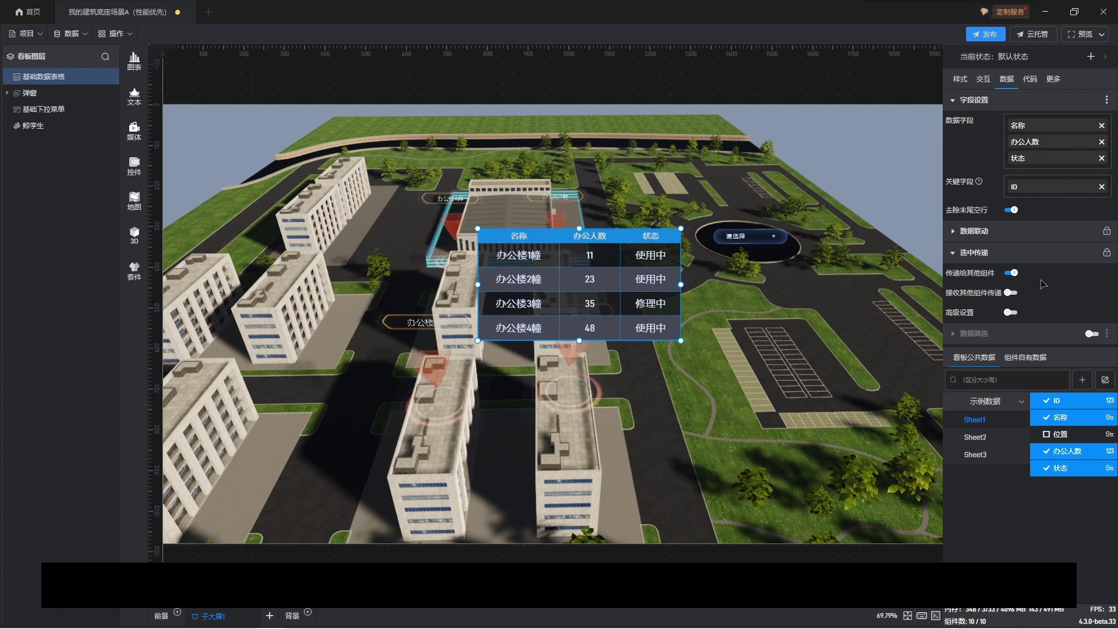
# - Enter the 3D scene's editing mode and enable 接收其他组件传递 for the 标记1 group in 标绘层
pyautogui.click(921, 152)
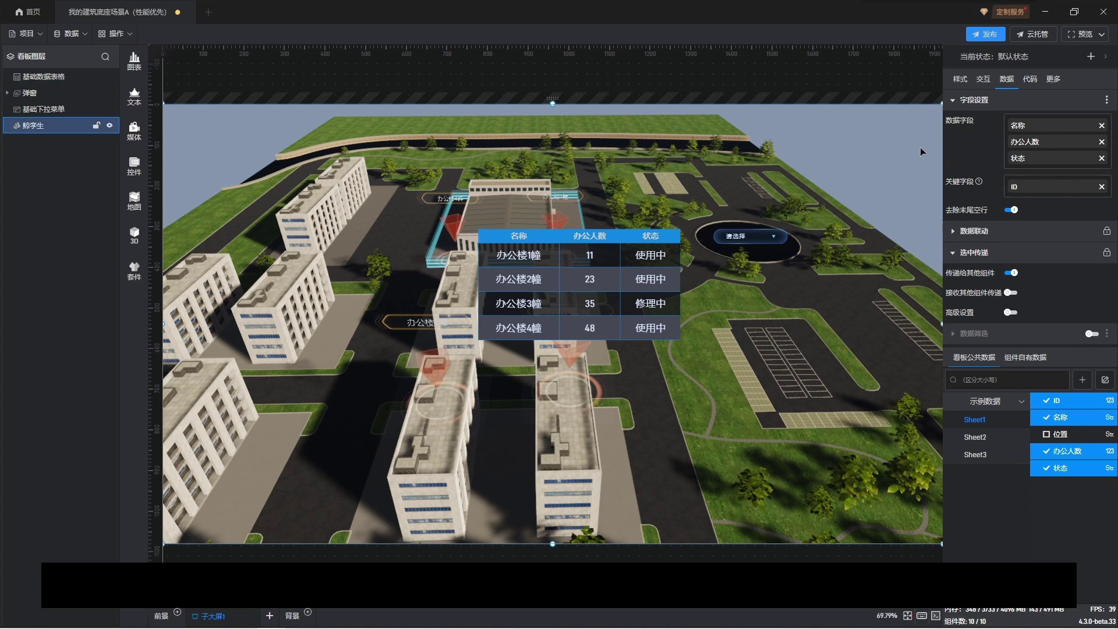
pyautogui.doubleClick(921, 152)
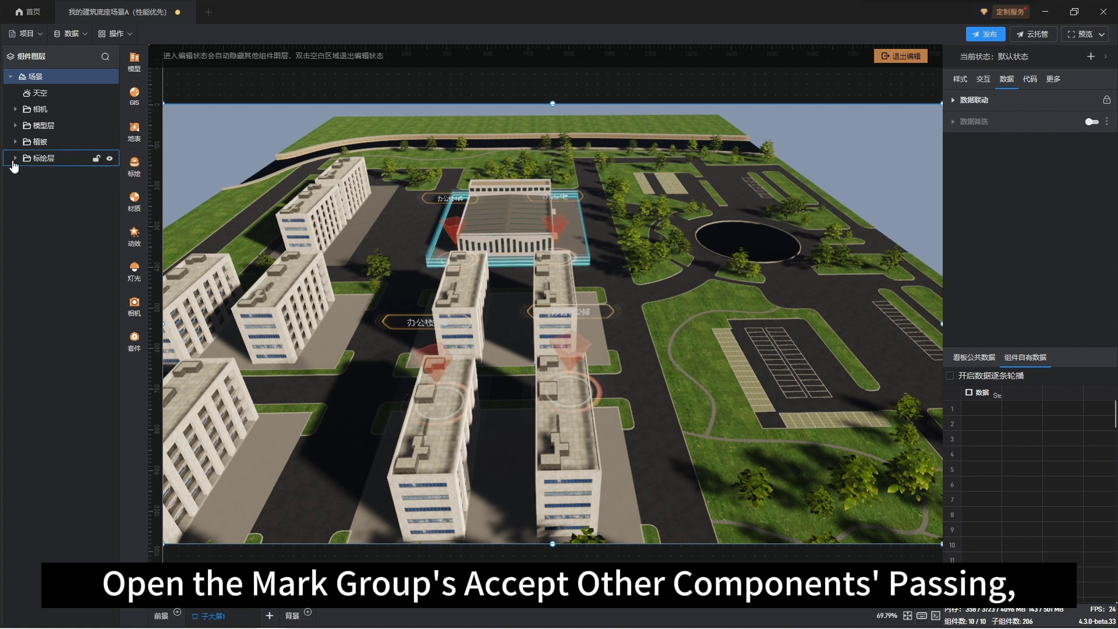
pyautogui.click(15, 160)
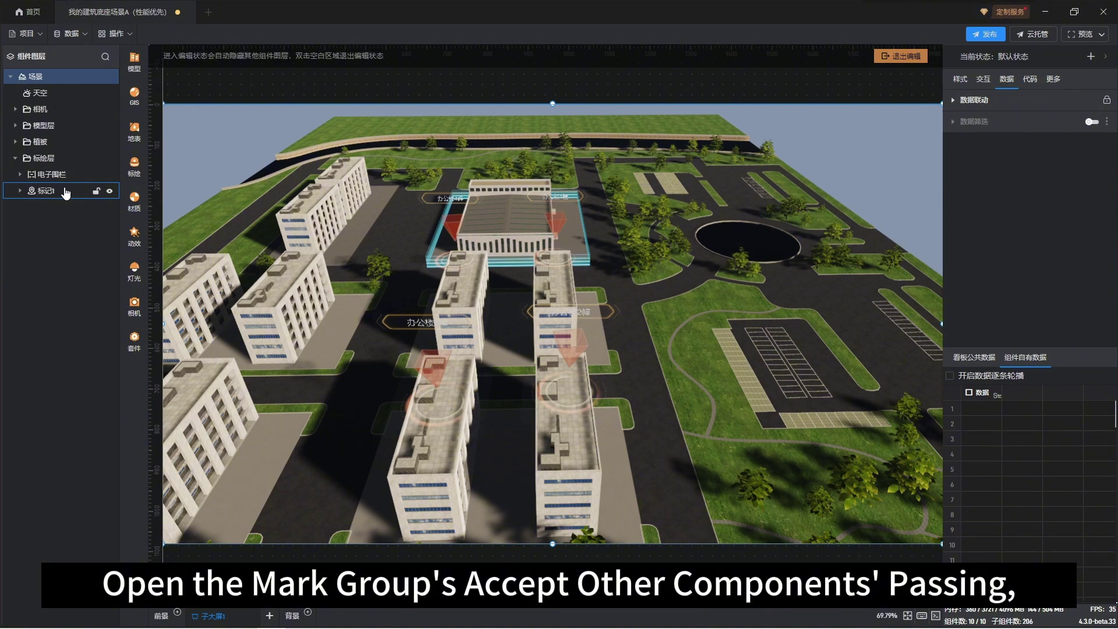
pyautogui.click(86, 191)
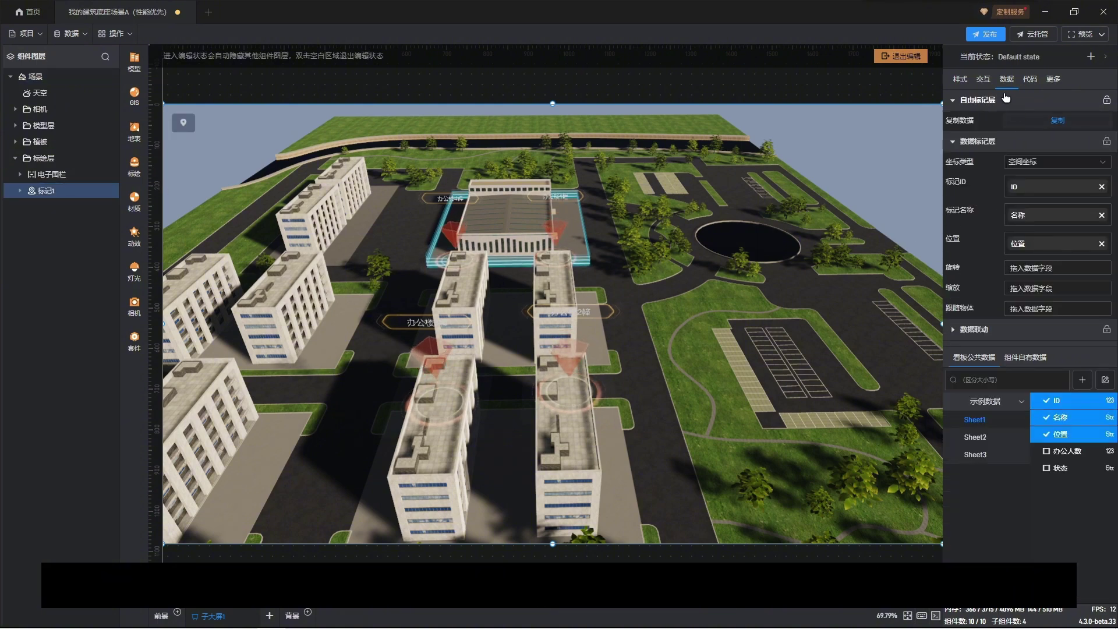
pyautogui.scroll(-2, 1013, 172)
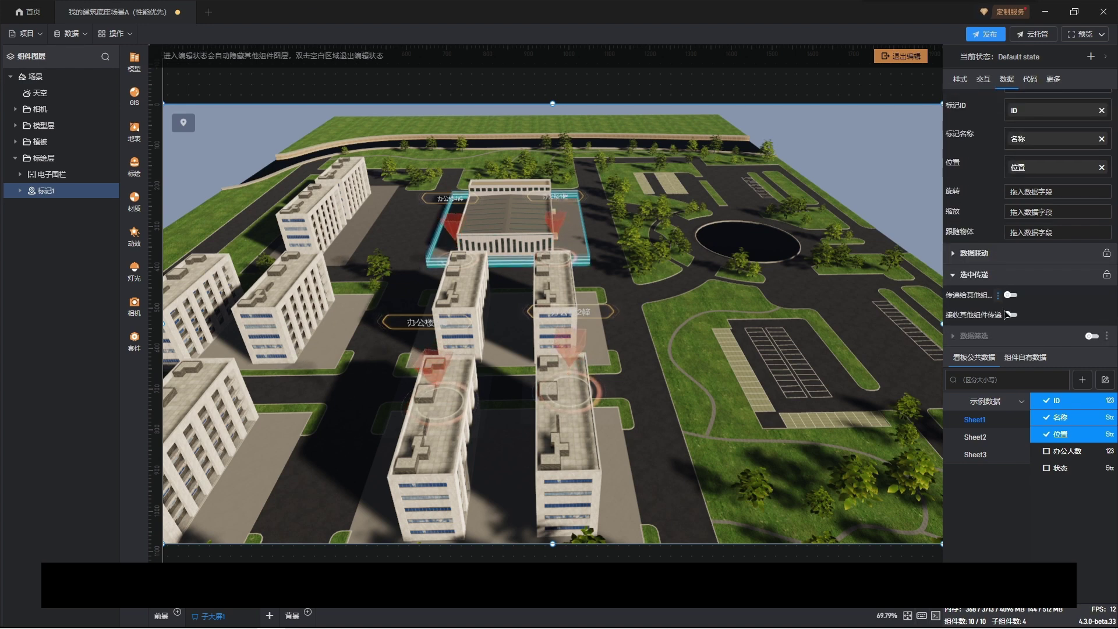
pyautogui.click(1012, 315)
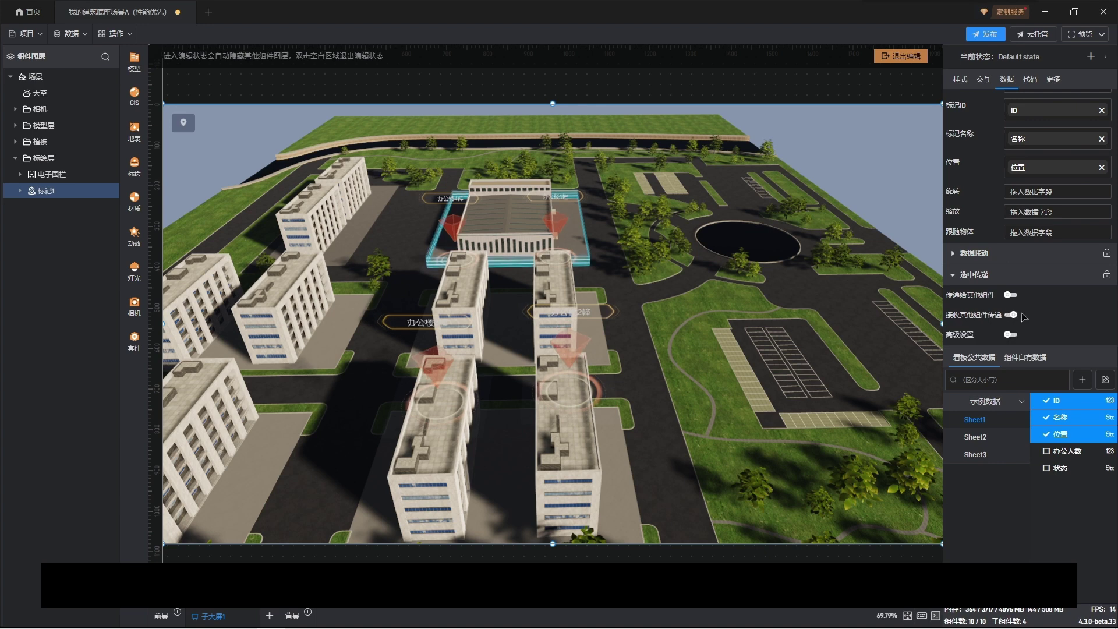
# - Enable 高级设置 in the marker group's 选中传递 settings and add 基础数据表格 to the 接收其他组件传递 list in 白名单模式
pyautogui.scroll(-1, 1050, 298)
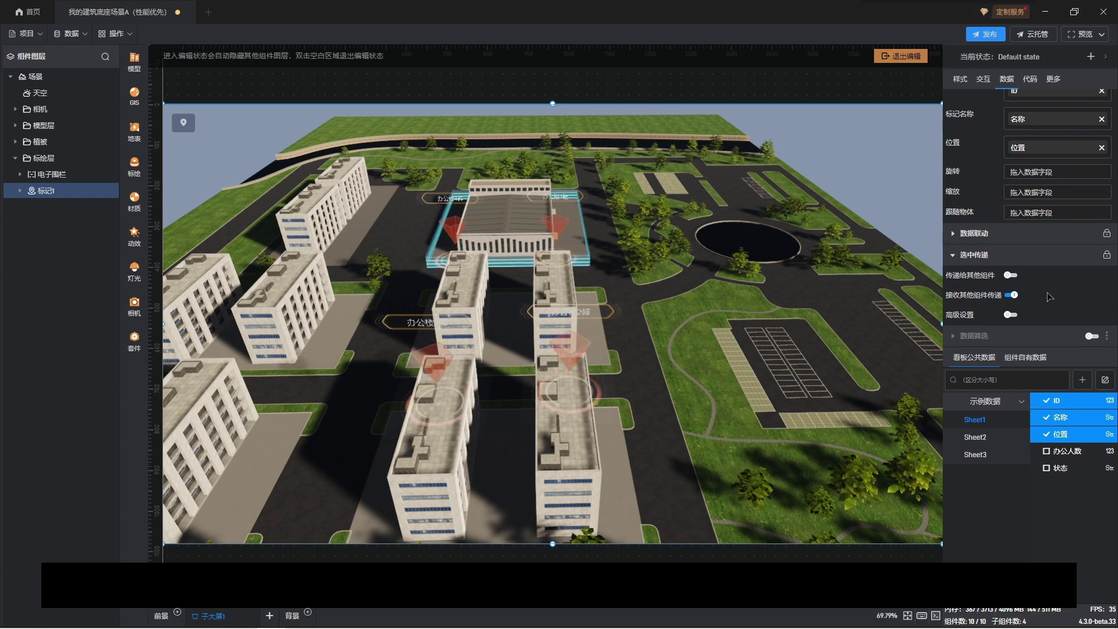
pyautogui.click(1016, 315)
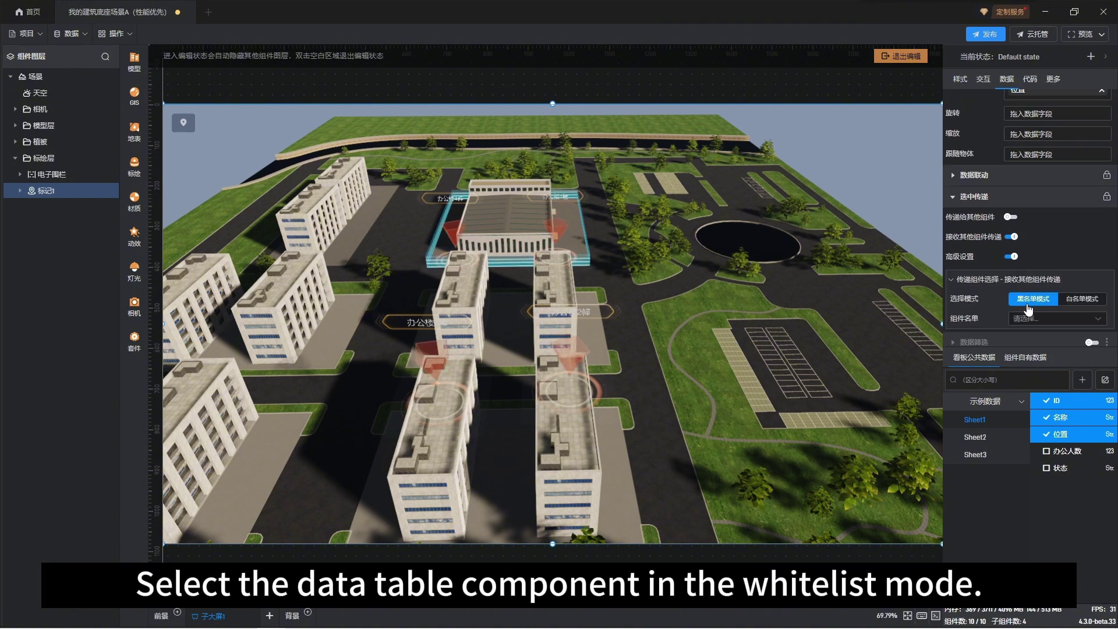
pyautogui.click(1087, 304)
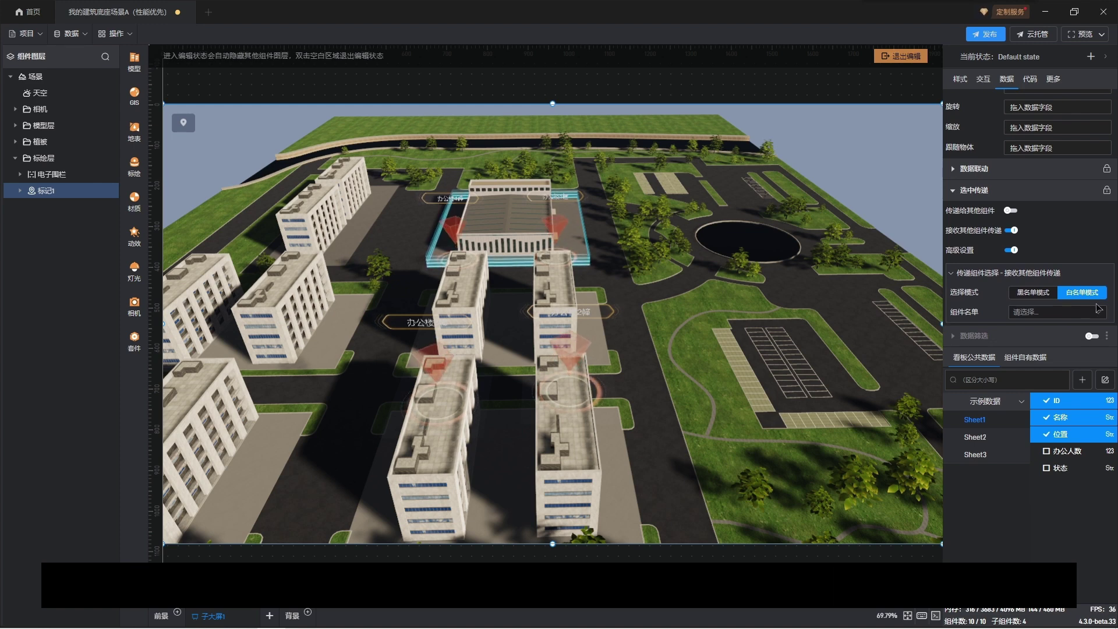
pyautogui.click(1100, 314)
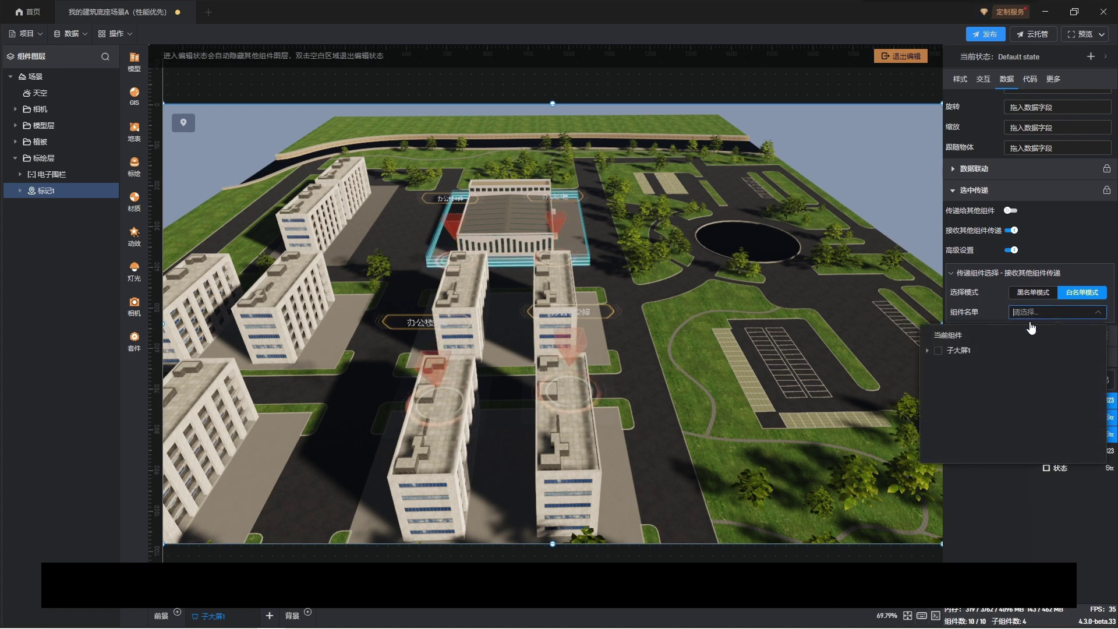
pyautogui.click(928, 352)
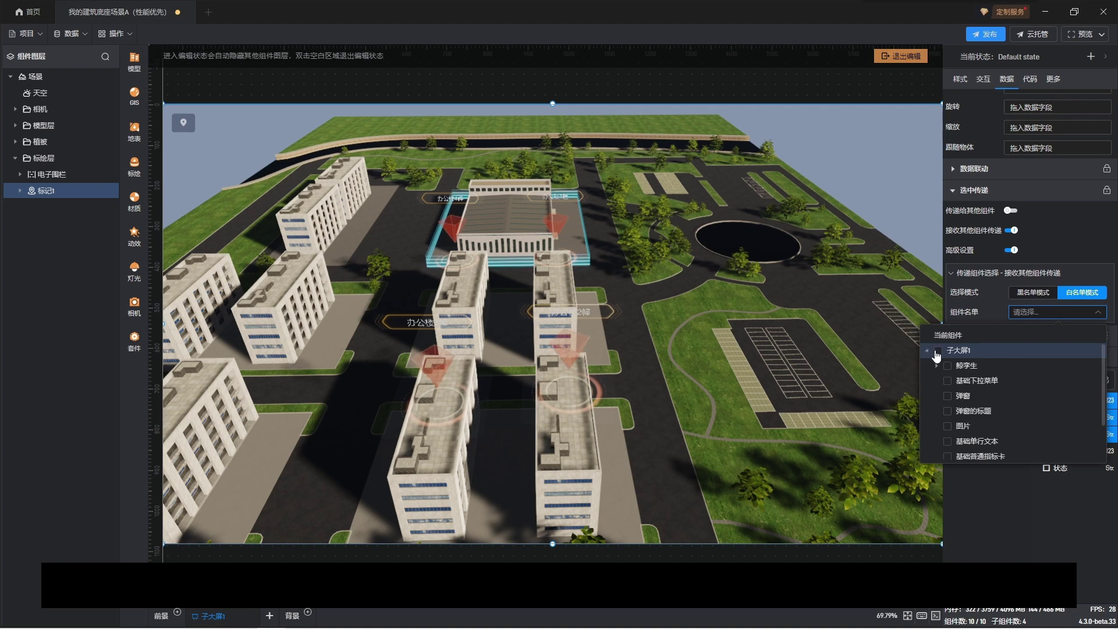
pyautogui.scroll(-2, 979, 390)
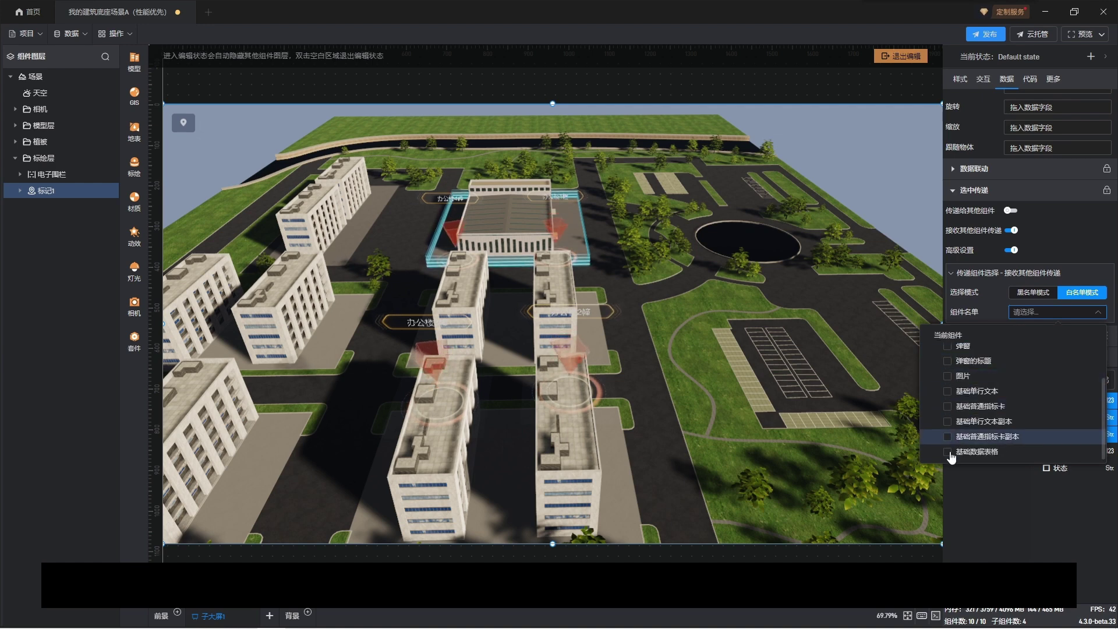
pyautogui.click(948, 452)
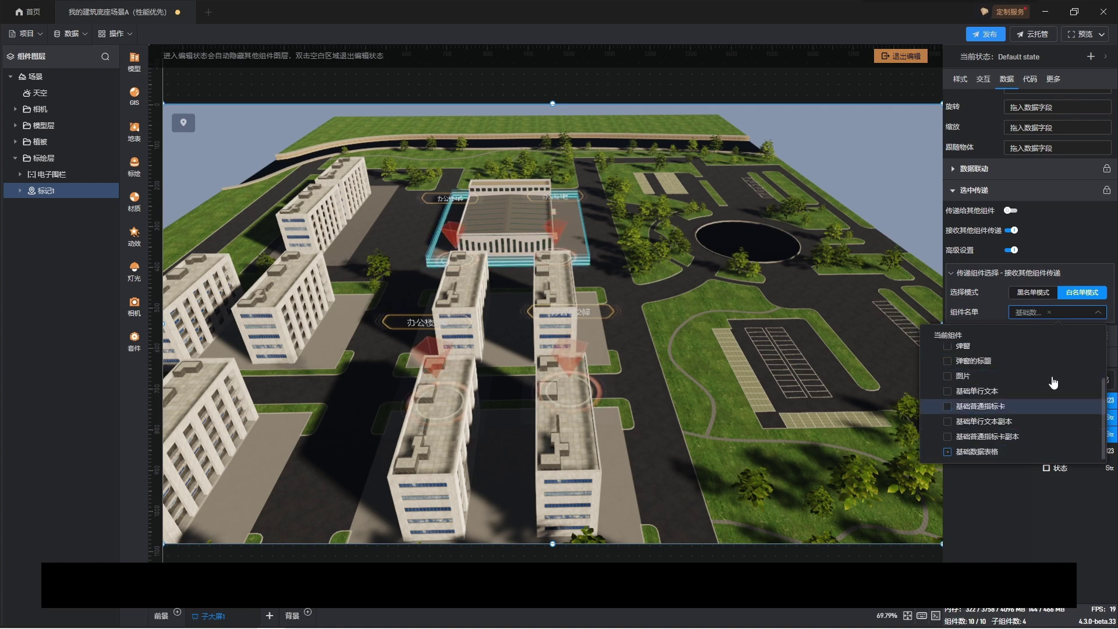
pyautogui.click(1099, 315)
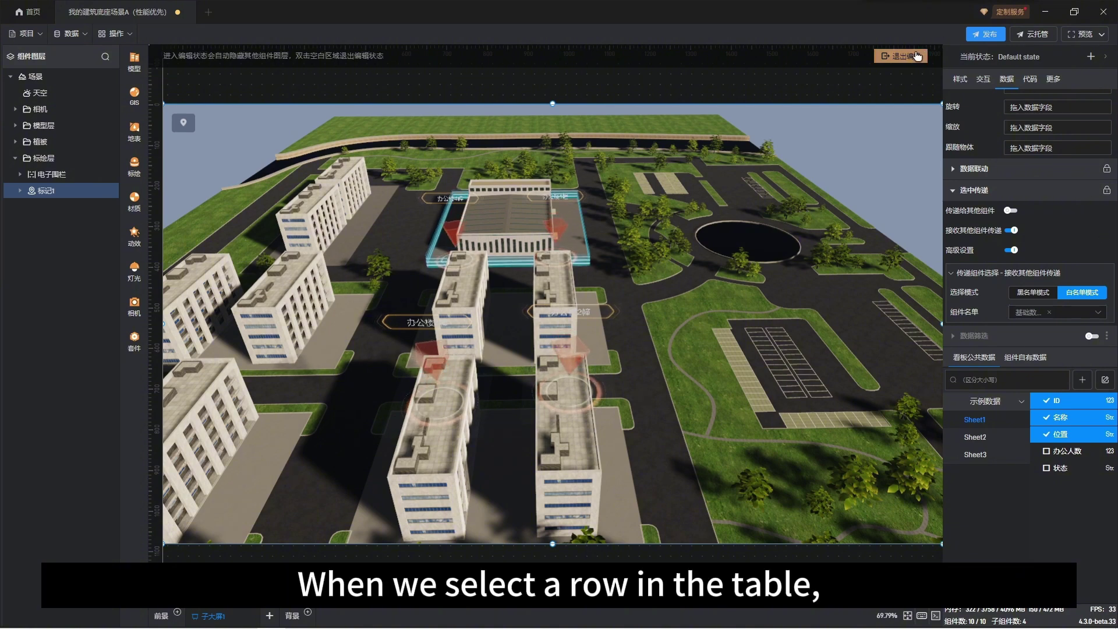
# - Exit the 3D scene's editing mode and move the data table down, just below the front buildings on the canvas
pyautogui.doubleClick(889, 133)
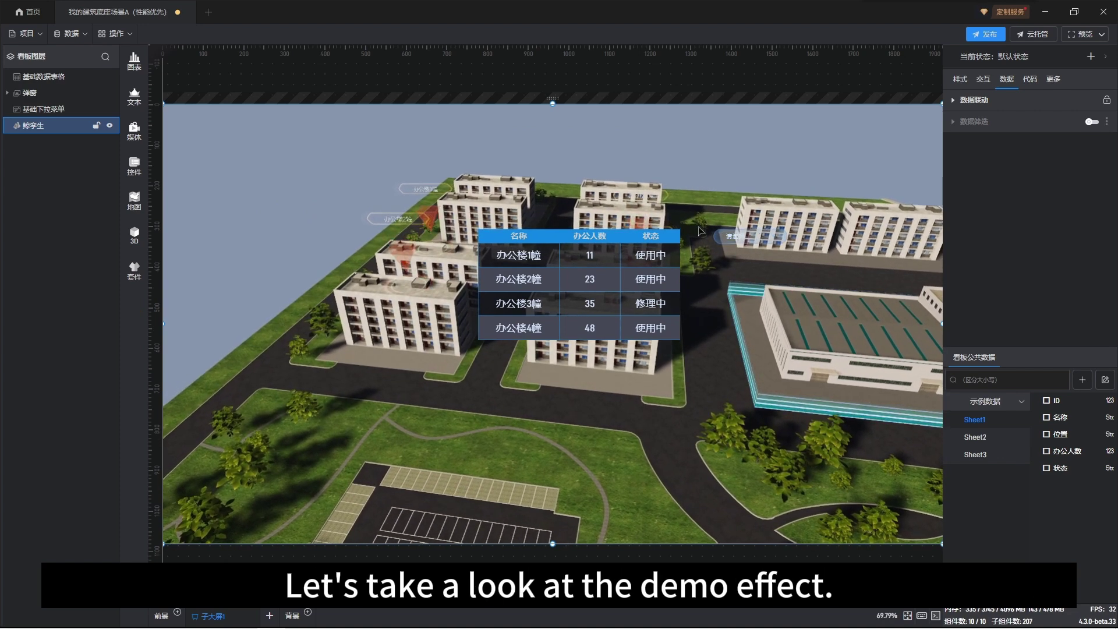
pyautogui.click(606, 234)
pyautogui.moveTo(569, 234); pyautogui.dragTo(559, 358)
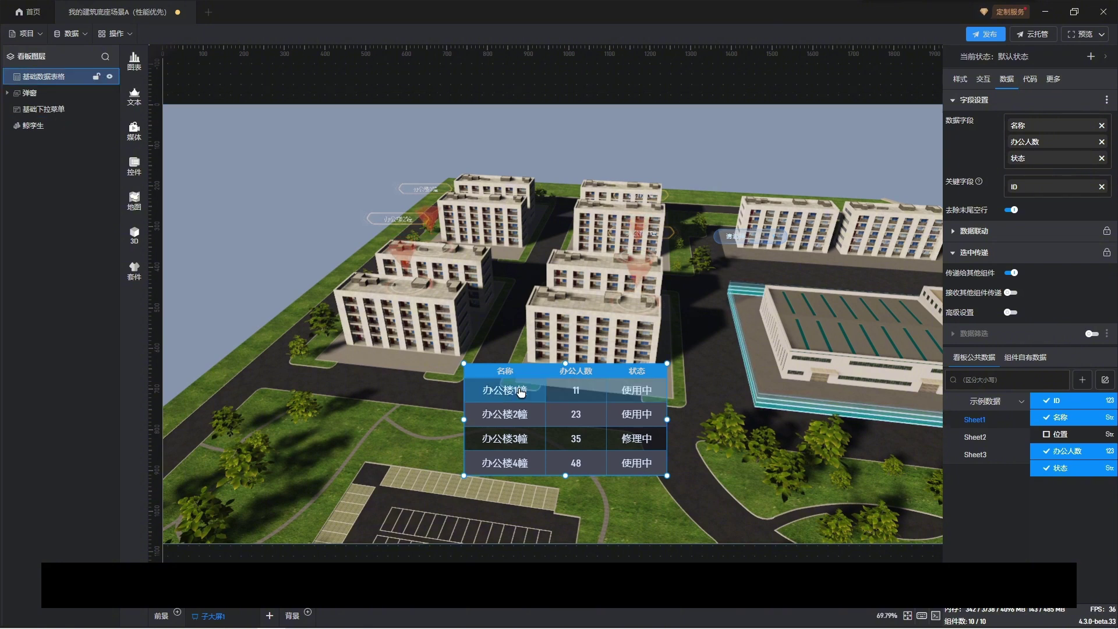
# - Test the selection passing by selecting the 办公楼1幢, 办公楼2幢, 办公楼3幢 and 办公楼4幢 rows in turn in the data table
pyautogui.click(521, 393)
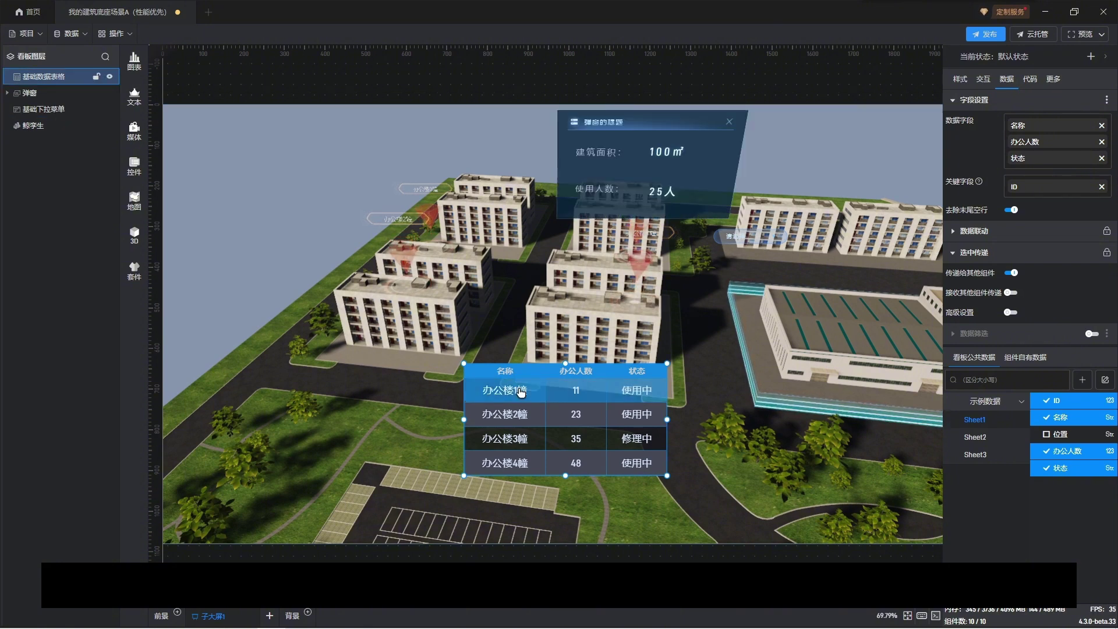
pyautogui.click(518, 416)
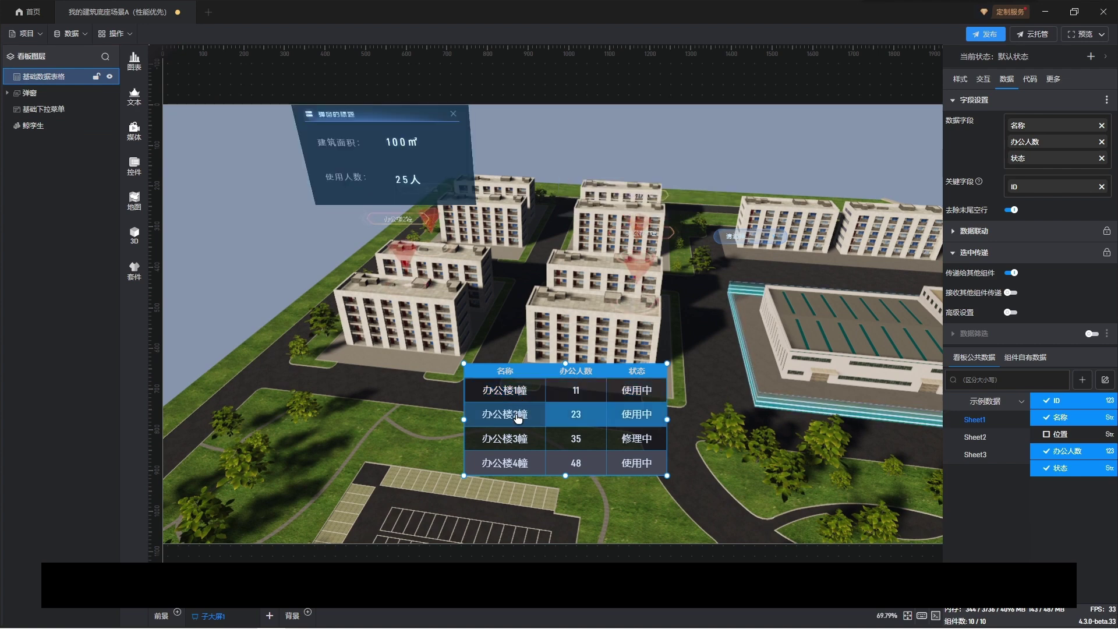
pyautogui.click(518, 440)
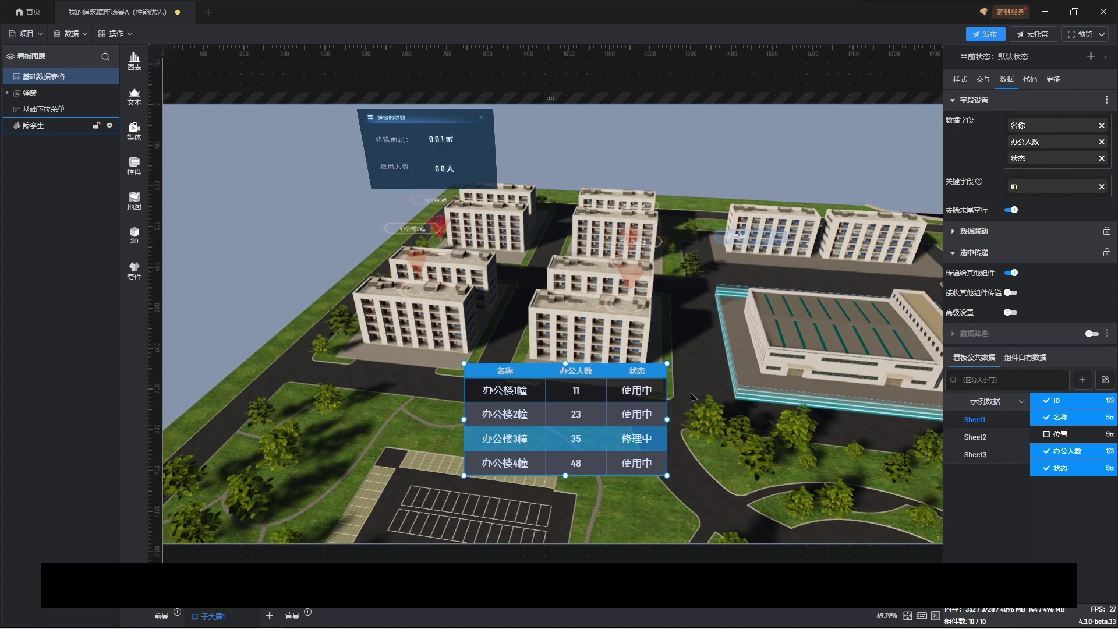
pyautogui.click(518, 466)
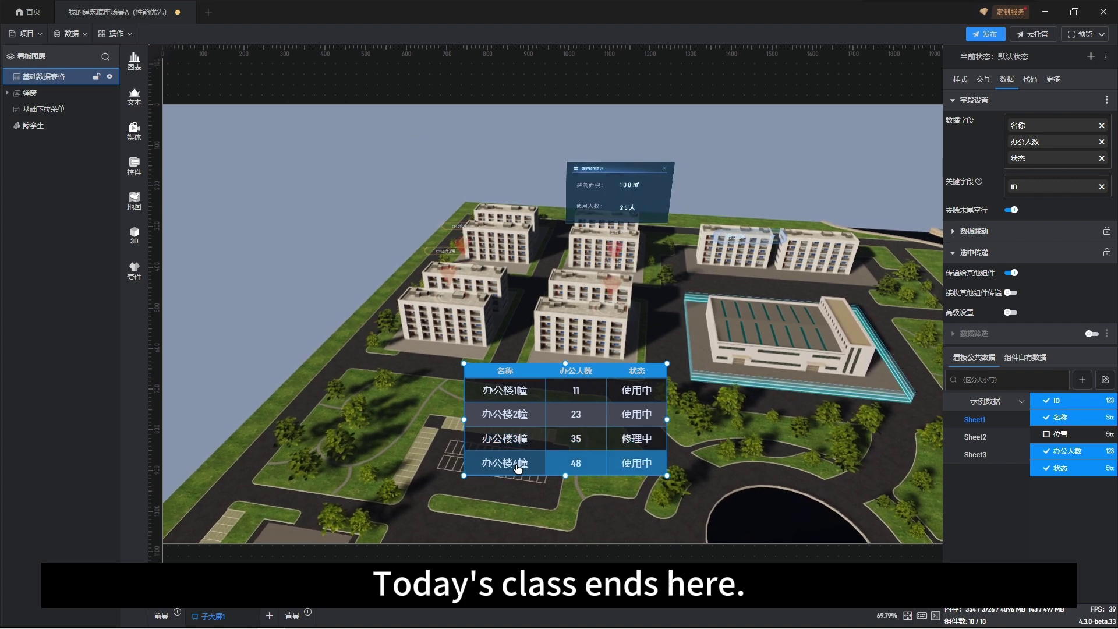